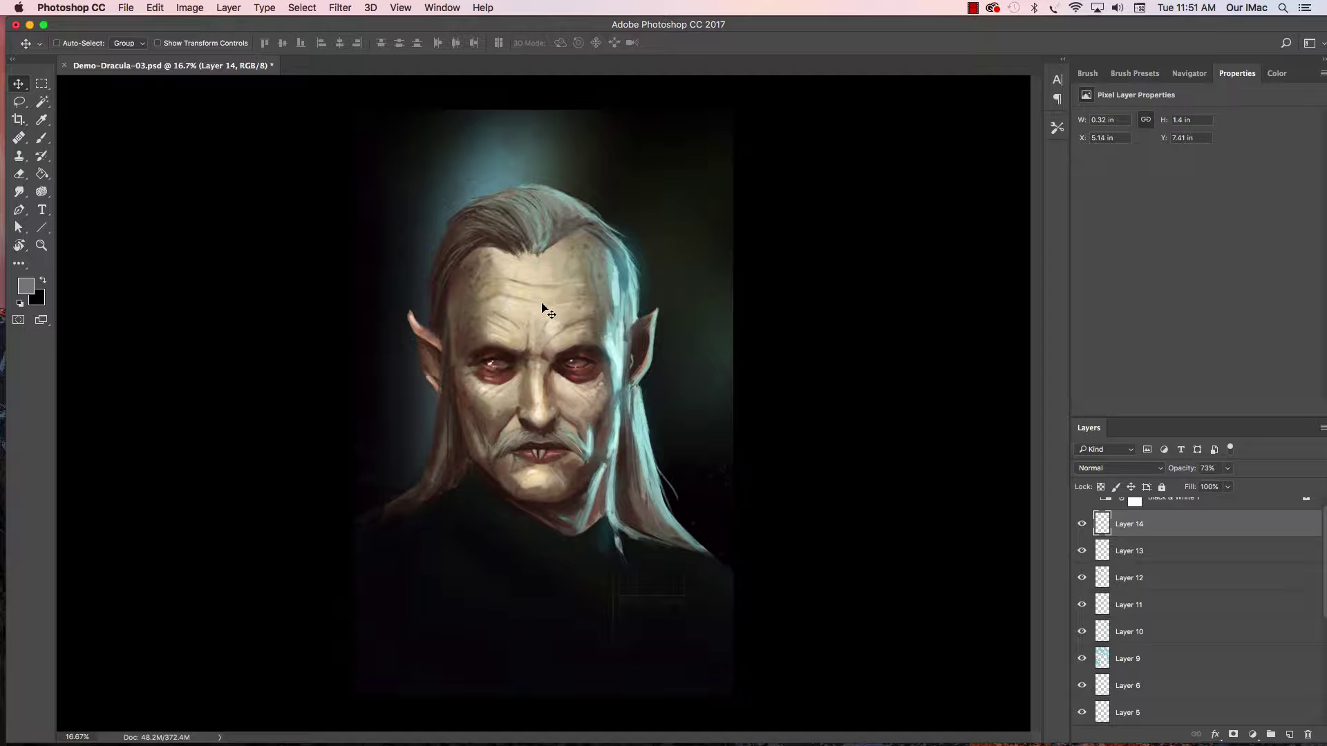
# Step: Set up a full-screen view with an enlarged layer list and hide most of the layers above Painted
pyautogui.press('f')
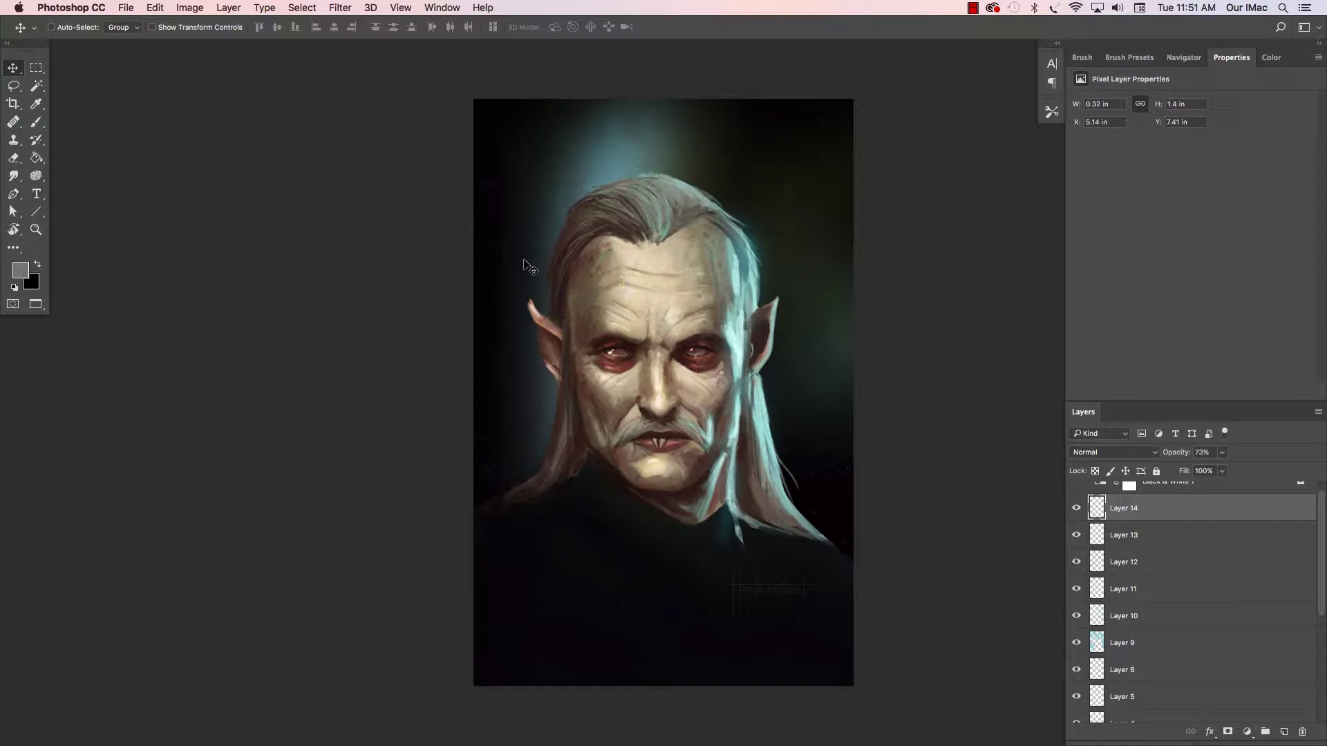
pyautogui.moveTo(627, 253); pyautogui.dragTo(569, 251)
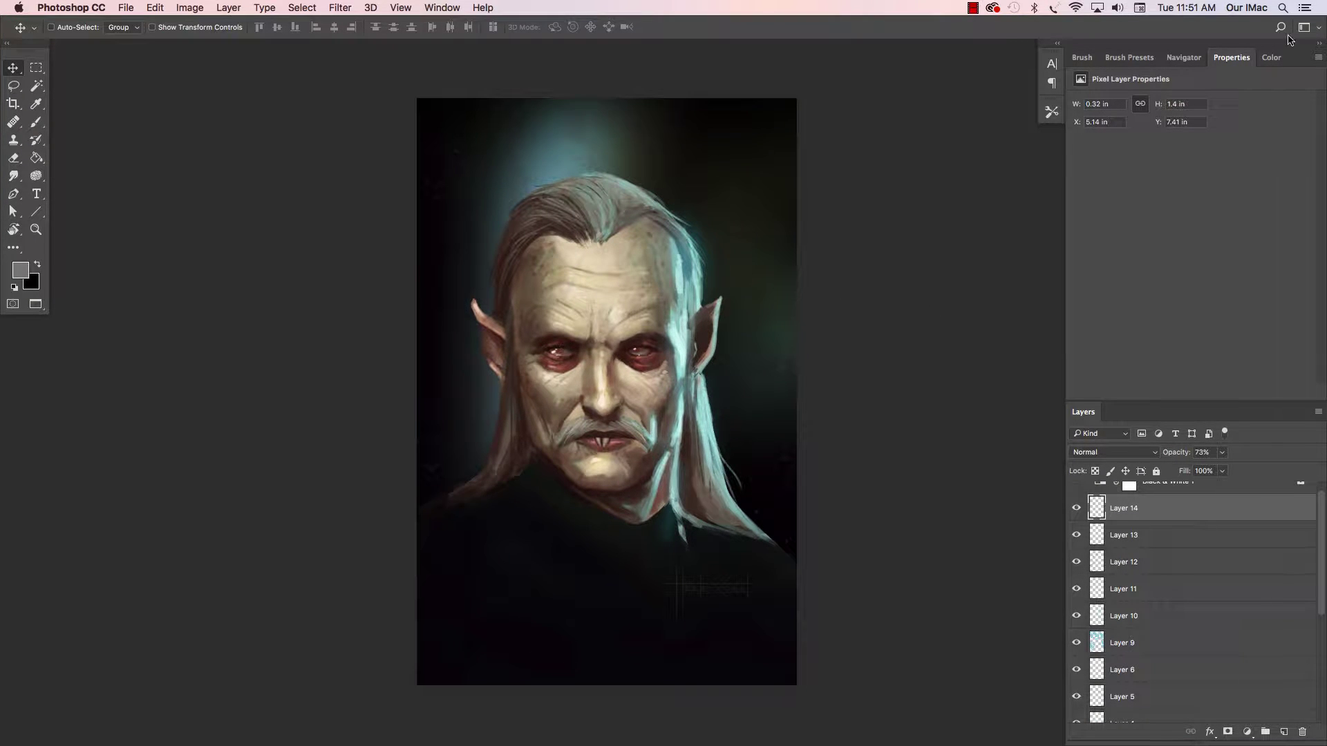
pyautogui.doubleClick(1248, 57)
pyautogui.moveTo(1080, 197); pyautogui.dragTo(1077, 487)
# Step: Select Layer 1, make it visible and compare the face with and without it
pyautogui.keyDown('super'); pyautogui.click(562, 354); pyautogui.keyUp('super')
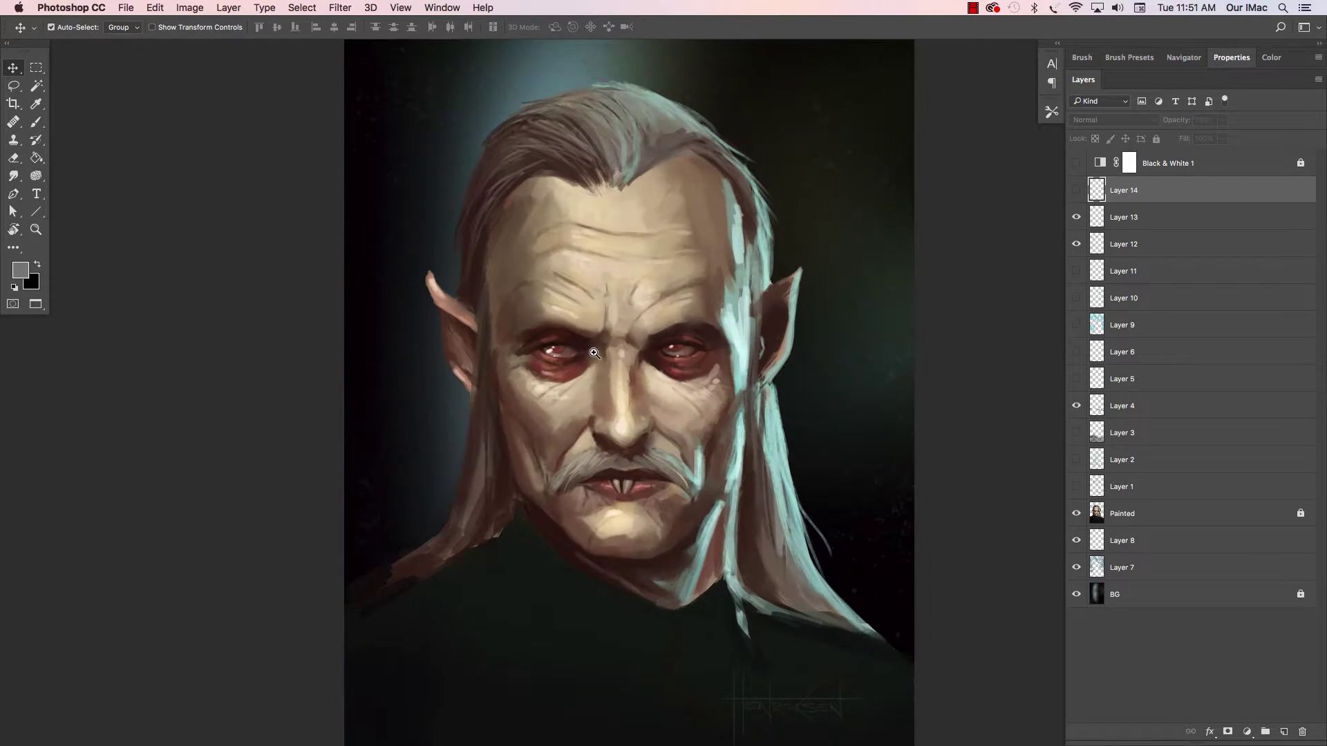
pyautogui.keyDown('super'); pyautogui.click(562, 353); pyautogui.keyUp('super')
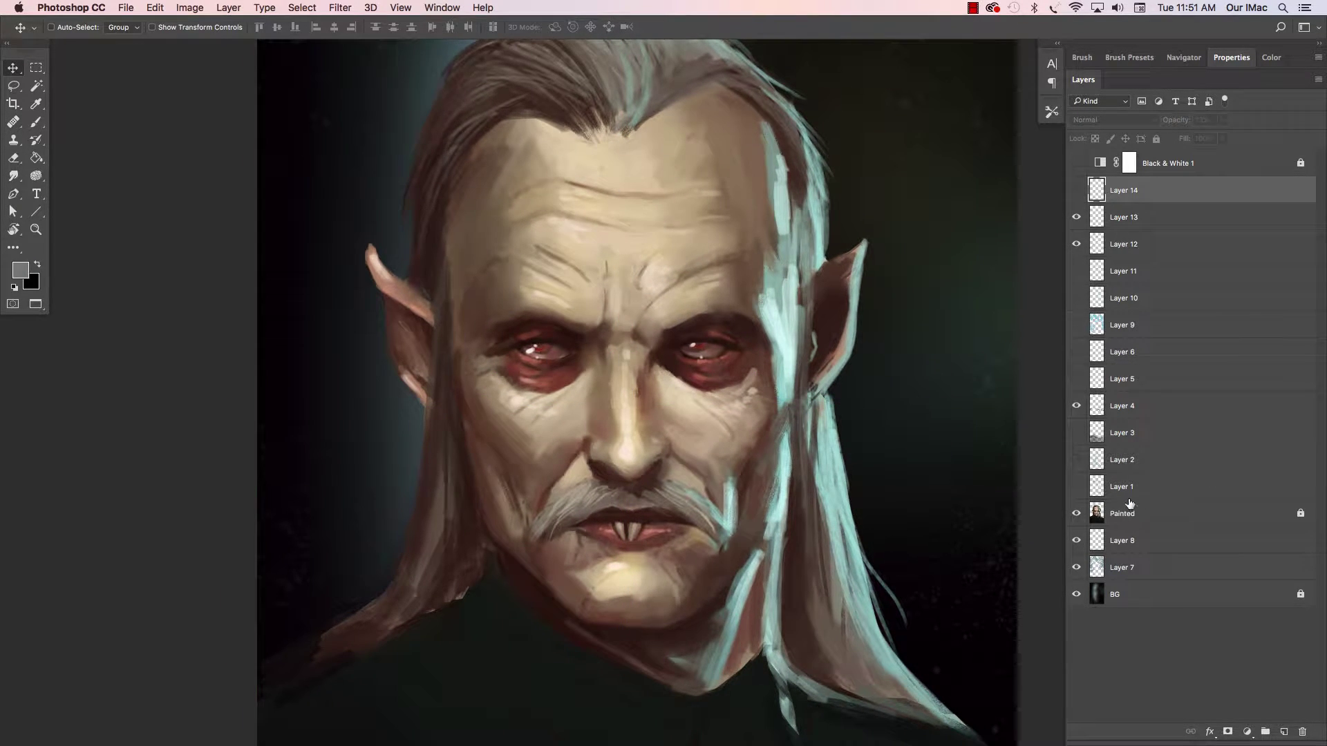
pyautogui.click(1127, 488)
pyautogui.click(1076, 487)
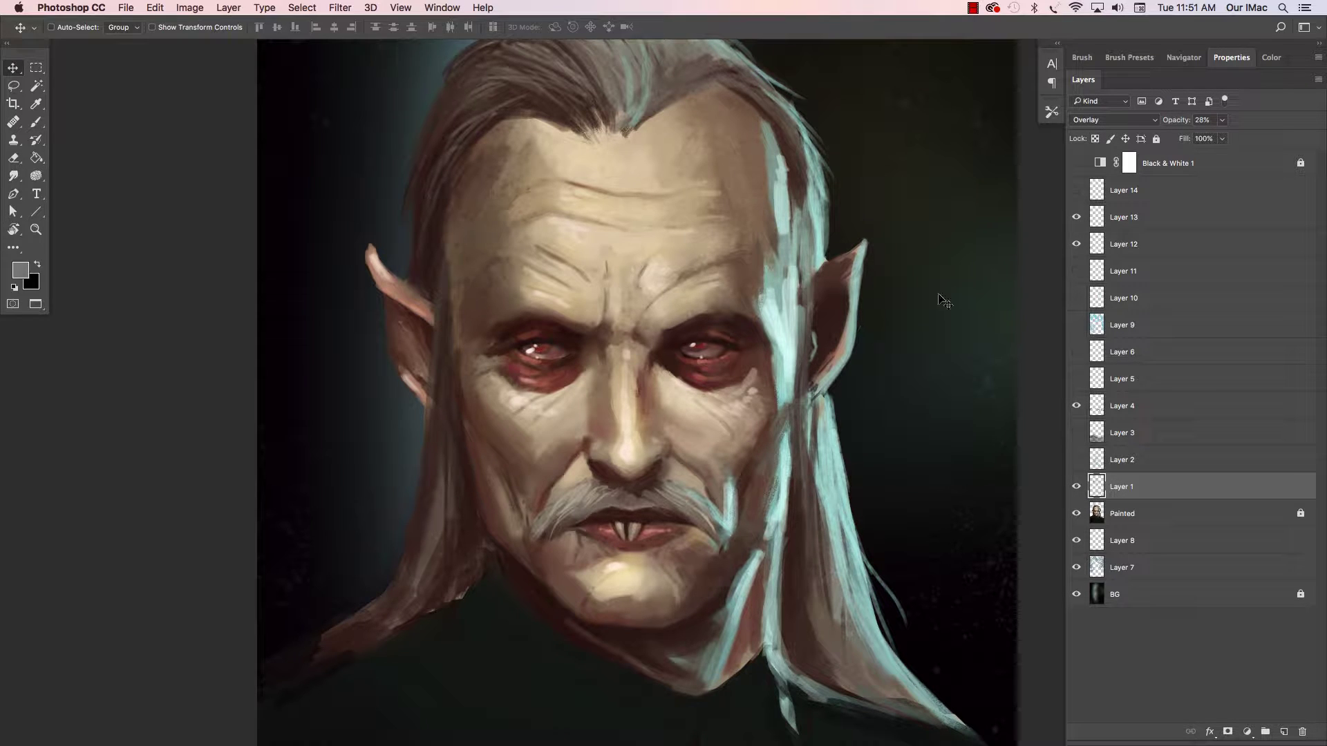
pyautogui.keyDown('super'); pyautogui.click(626, 261); pyautogui.keyUp('super')
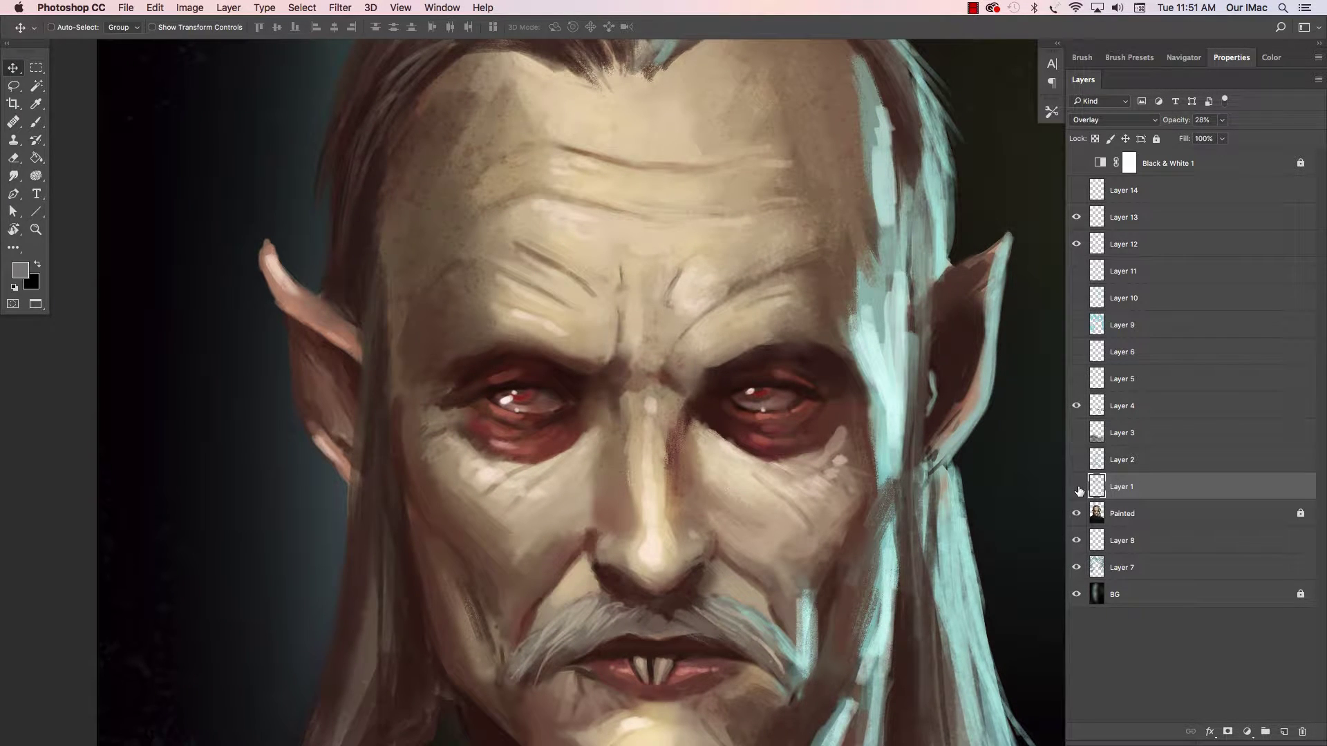
pyautogui.click(1076, 487)
pyautogui.scroll(-1, 990, 460)
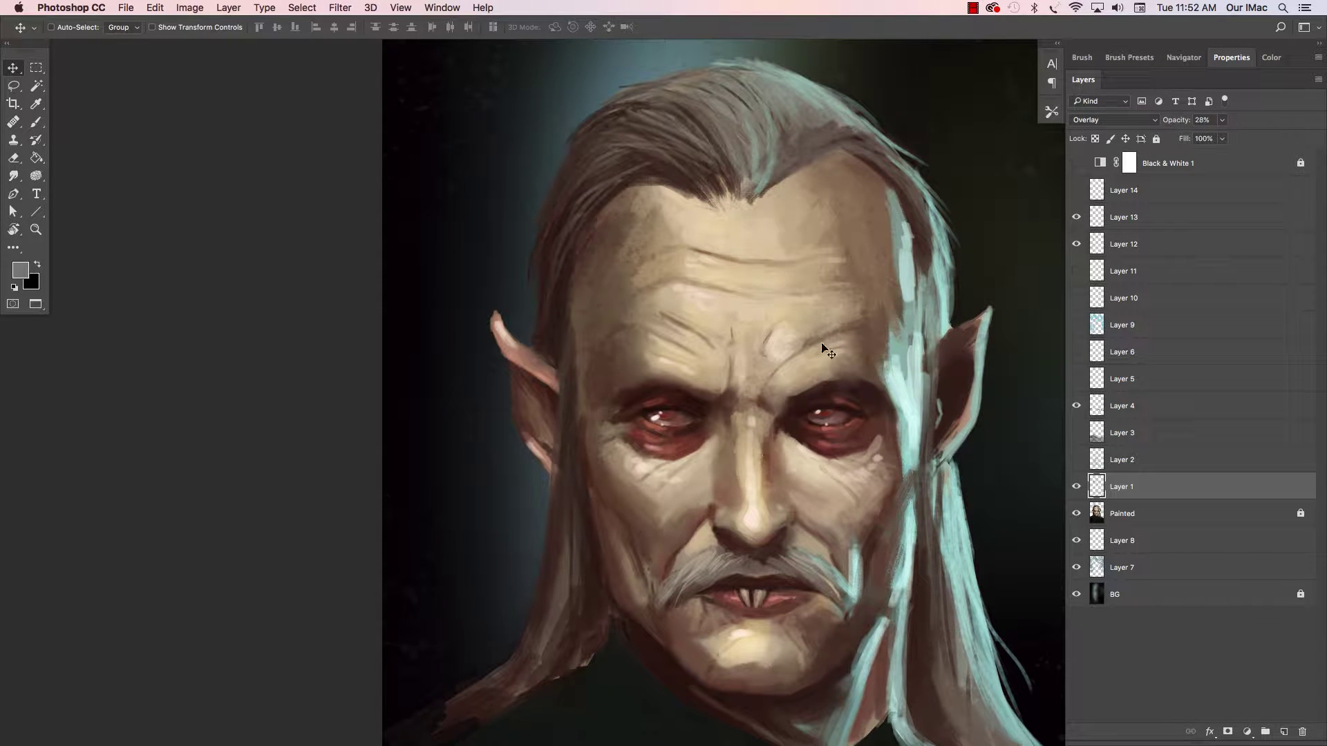
# Step: Select Layer 2, make it visible and toggle it repeatedly to compare the skin tones on the face
pyautogui.click(1148, 459)
pyautogui.click(1075, 461)
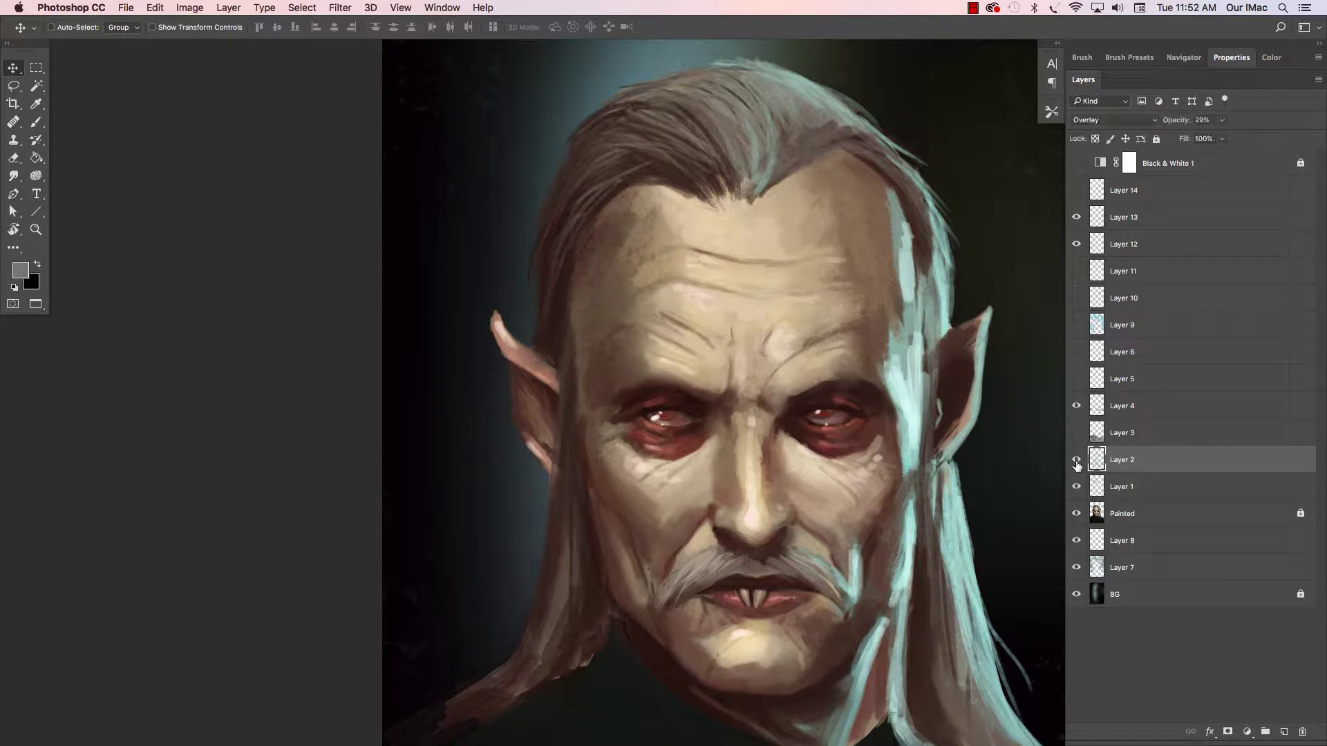
pyautogui.scroll(1, 791, 413)
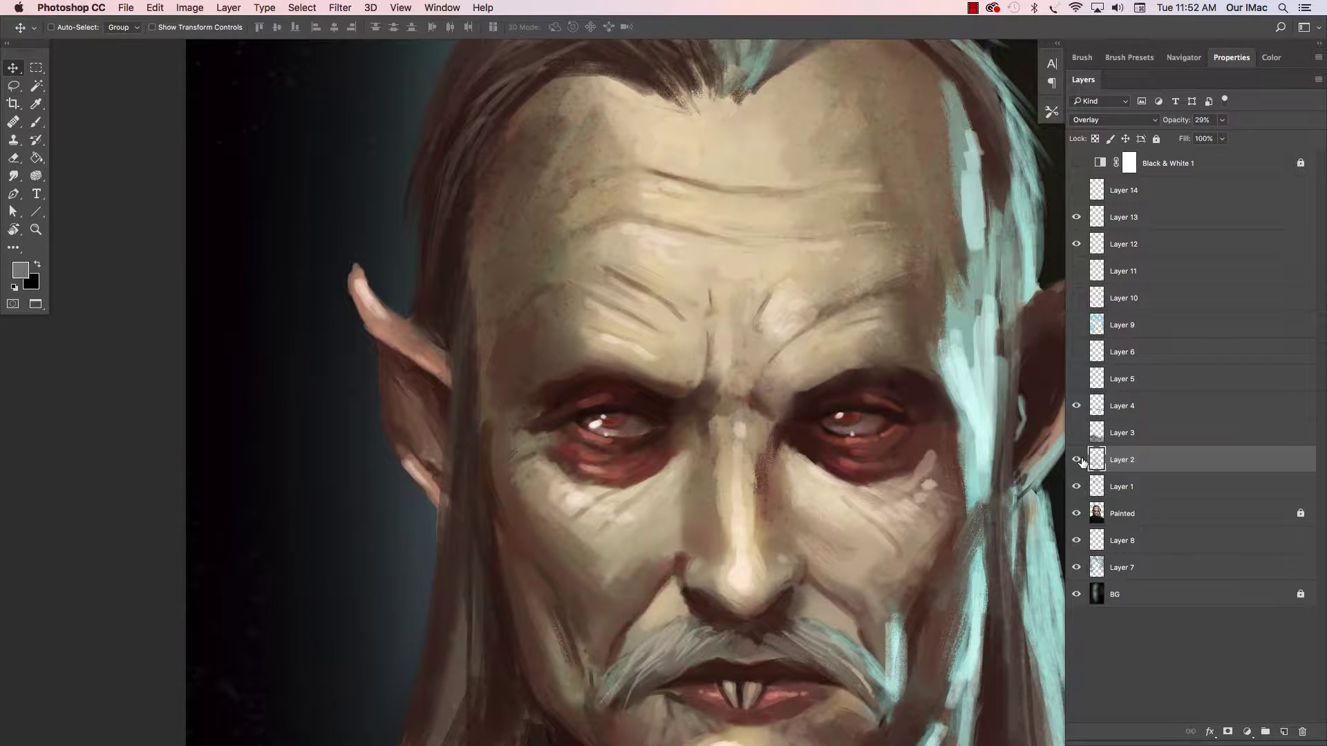
pyautogui.click(1076, 460)
pyautogui.click(1076, 461)
pyautogui.click(1075, 461)
pyautogui.click(1075, 461)
# Step: Try Layer 2 in Normal blend mode at 100% opacity to expose its raw strokes, and undo both changes
pyautogui.click(1152, 121)
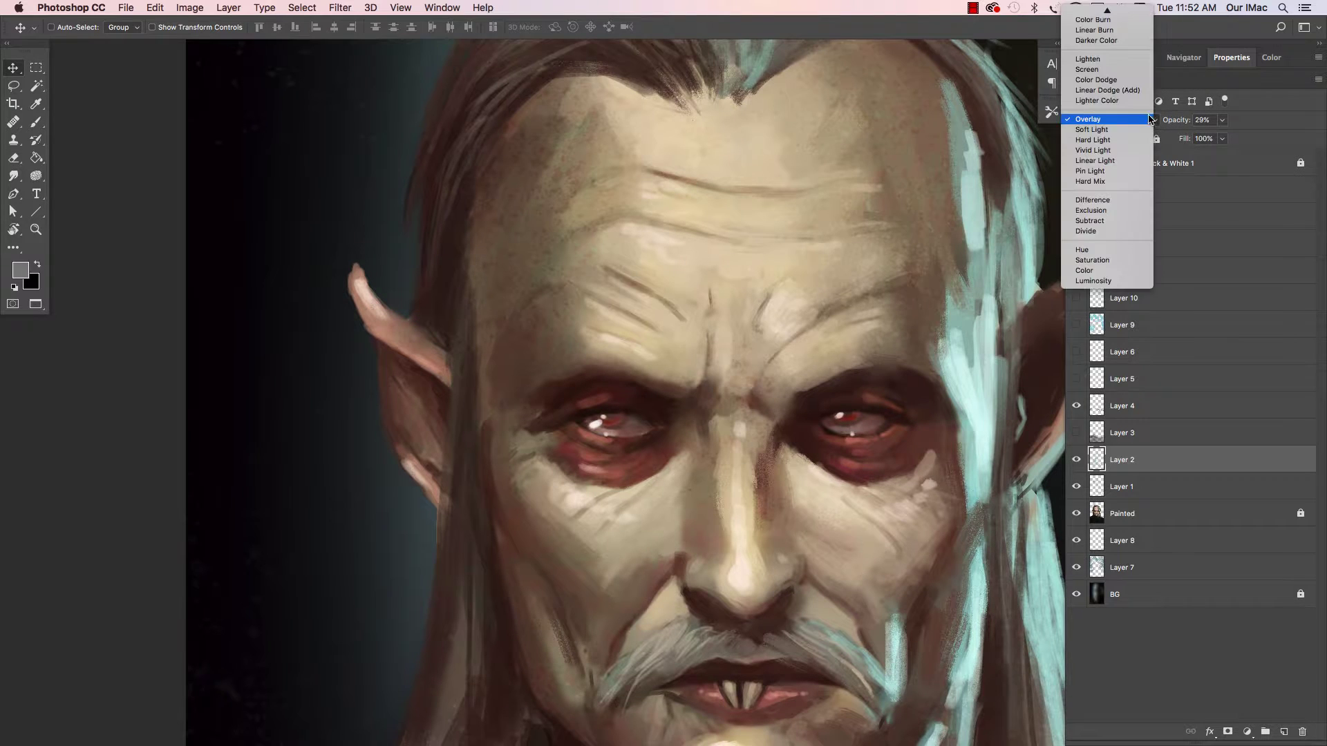
pyautogui.click(1108, 13)
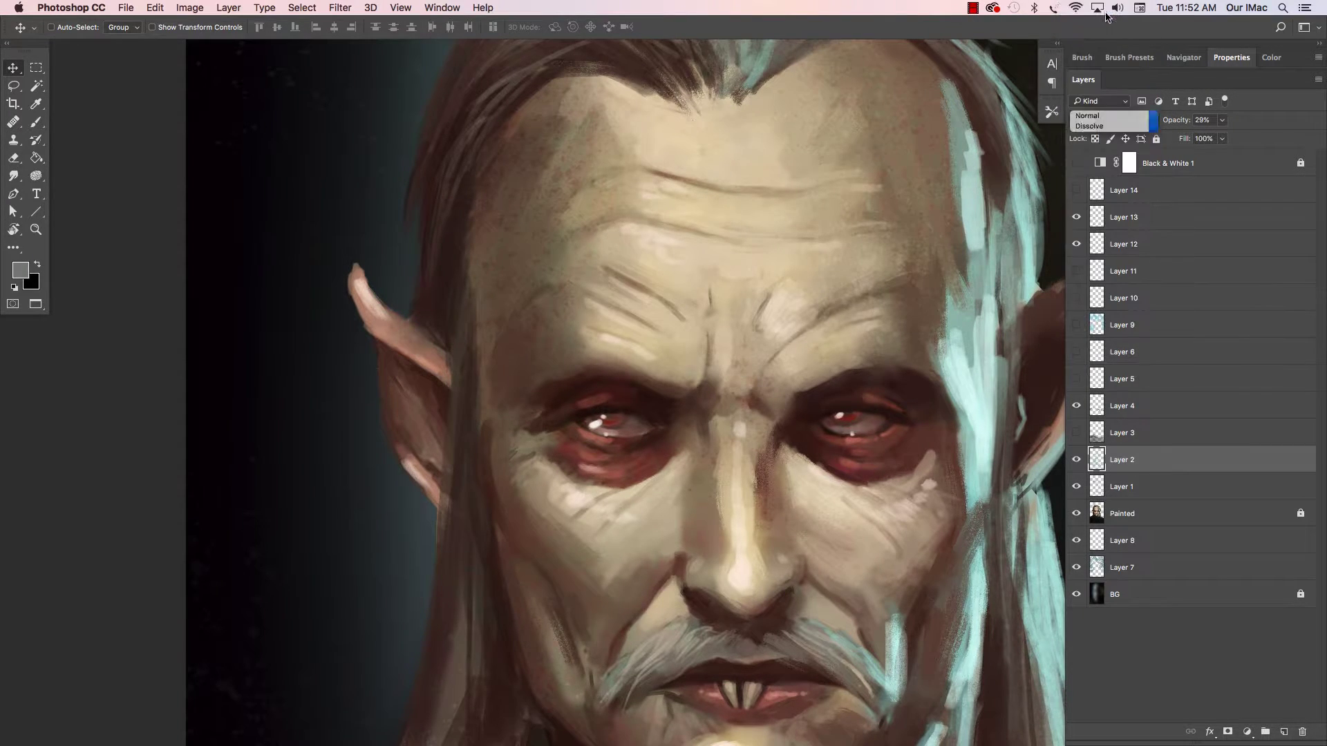
pyautogui.moveTo(1179, 124); pyautogui.dragTo(1325, 118)
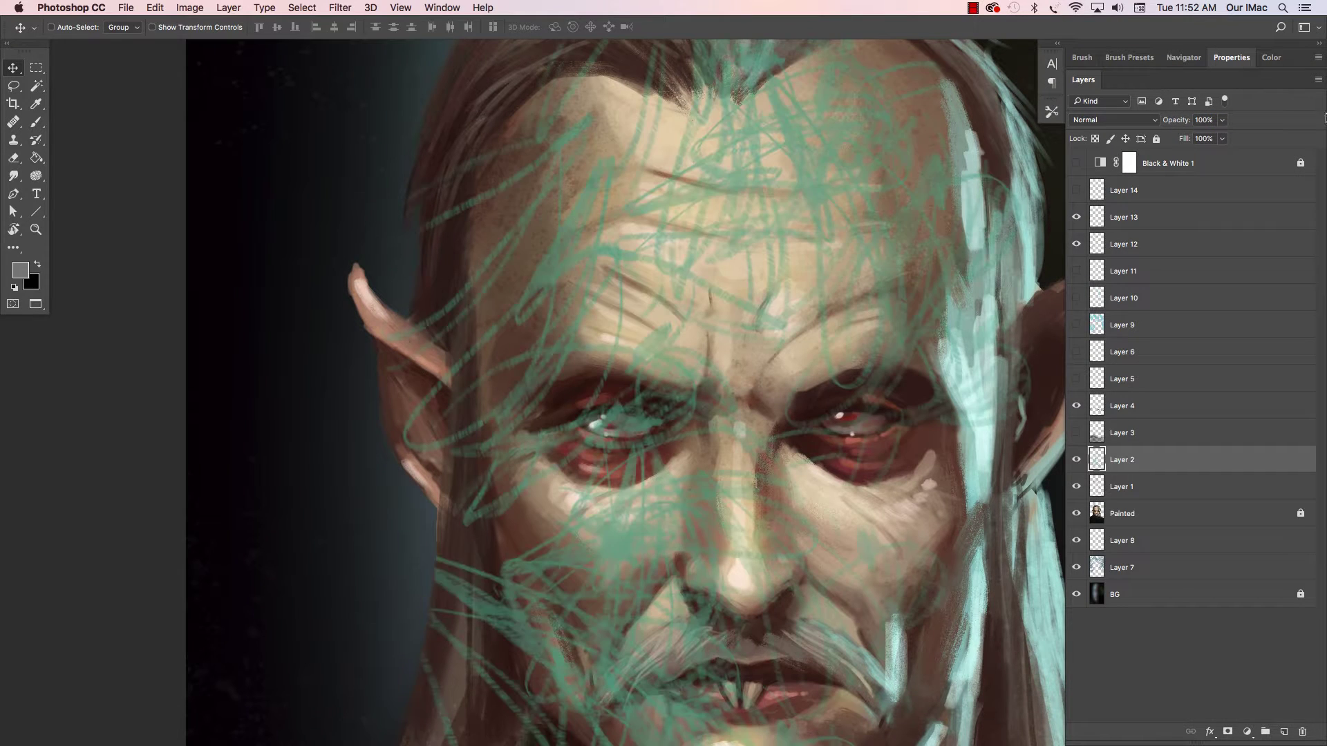
pyautogui.press('super+alt+z')
pyautogui.press('super+alt+z')
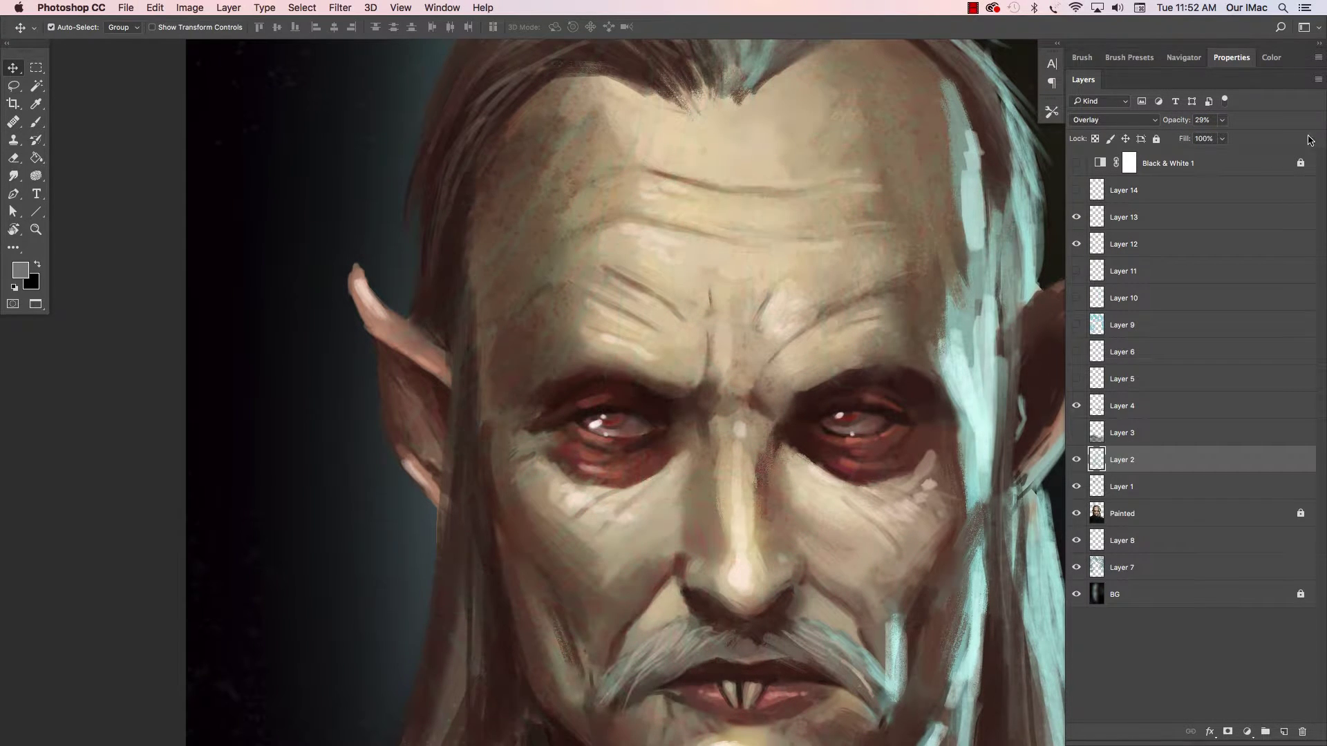
# Step: Hide Layer 4, Layer 12 and Layer 13
pyautogui.moveTo(935, 276); pyautogui.dragTo(782, 274)
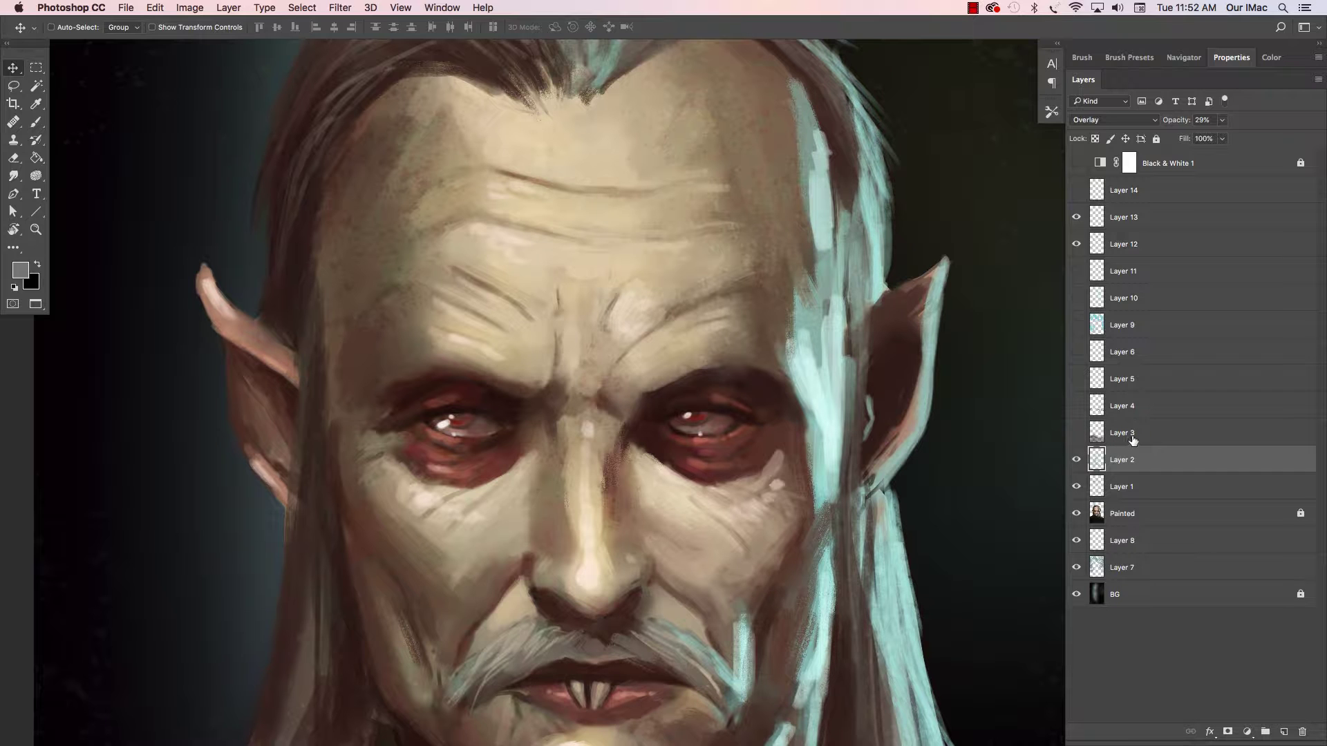
pyautogui.scroll(-5, 892, 418)
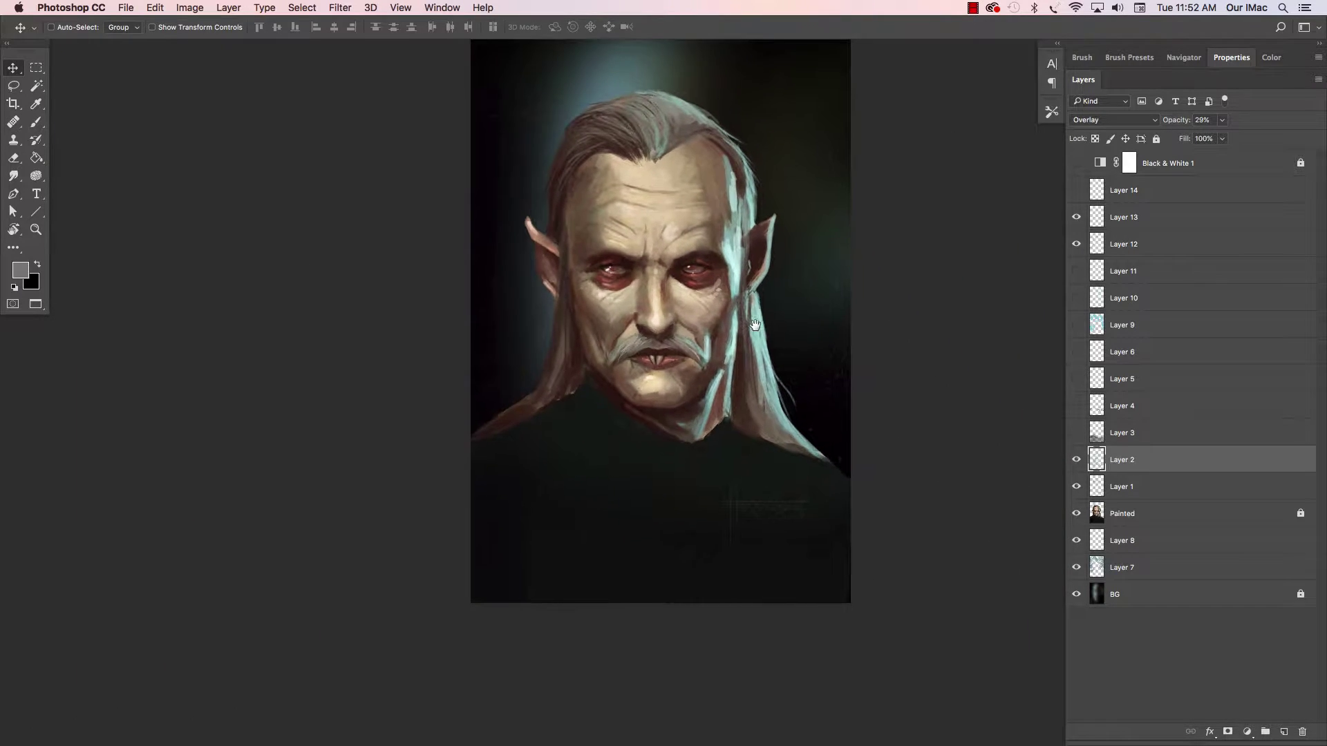
pyautogui.click(1082, 218)
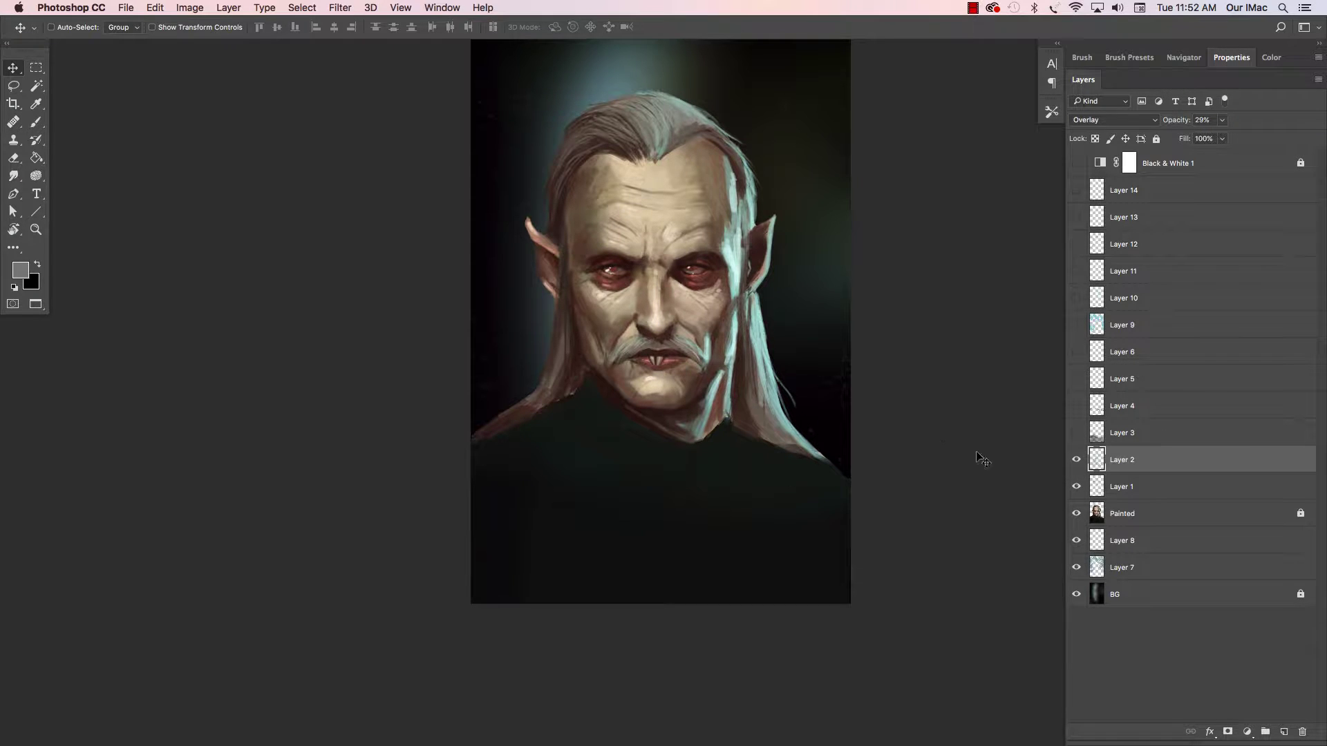
# Step: Select Layer 3, make it visible and compare the portrait's clothing with and without it
pyautogui.click(1144, 435)
pyautogui.click(1076, 432)
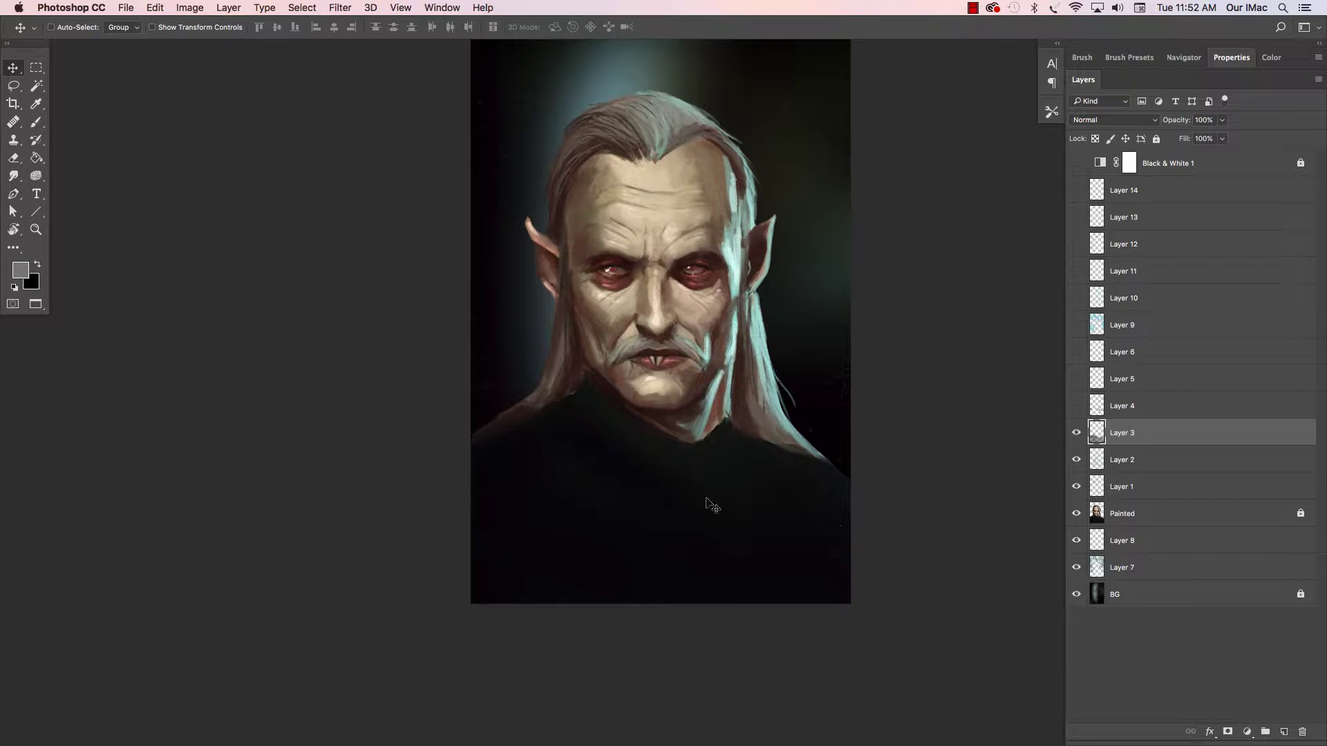
pyautogui.click(1076, 438)
pyautogui.click(1076, 438)
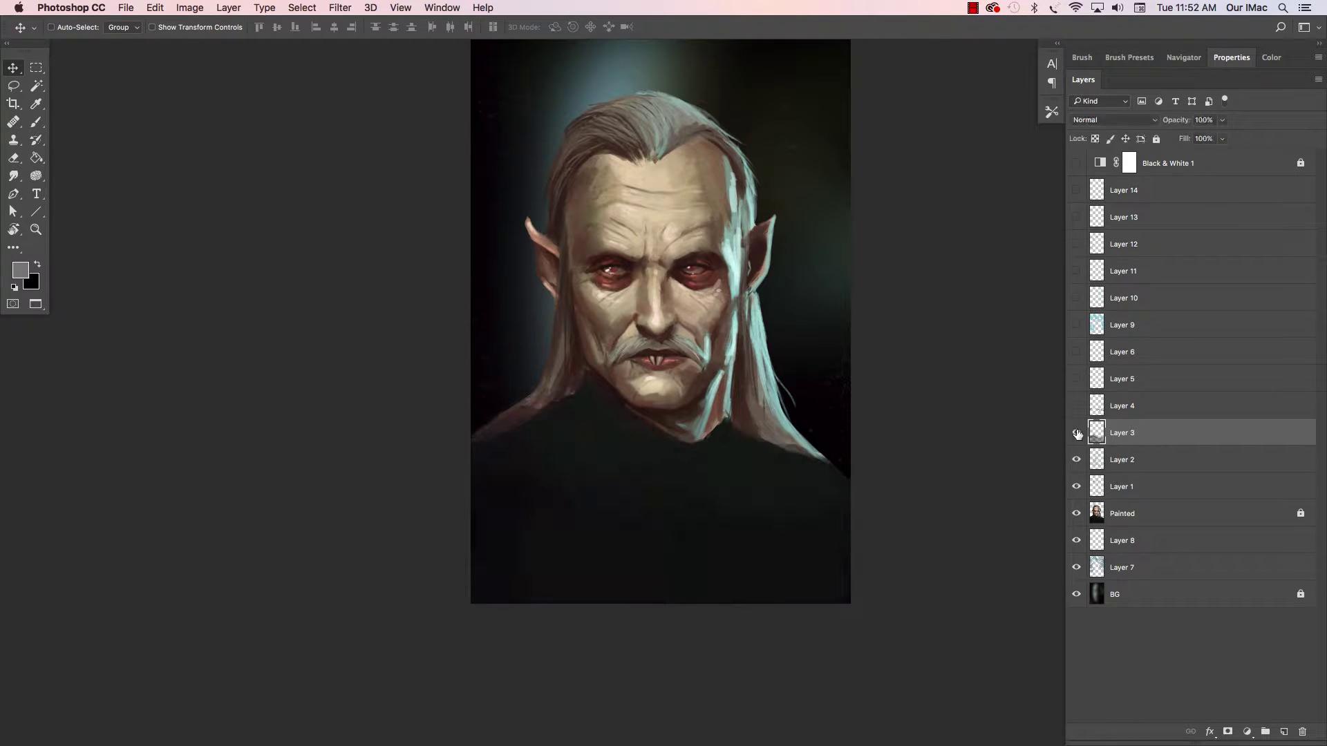
# Step: Select Layer 4 and make it visible above Layer 3
pyautogui.click(1140, 408)
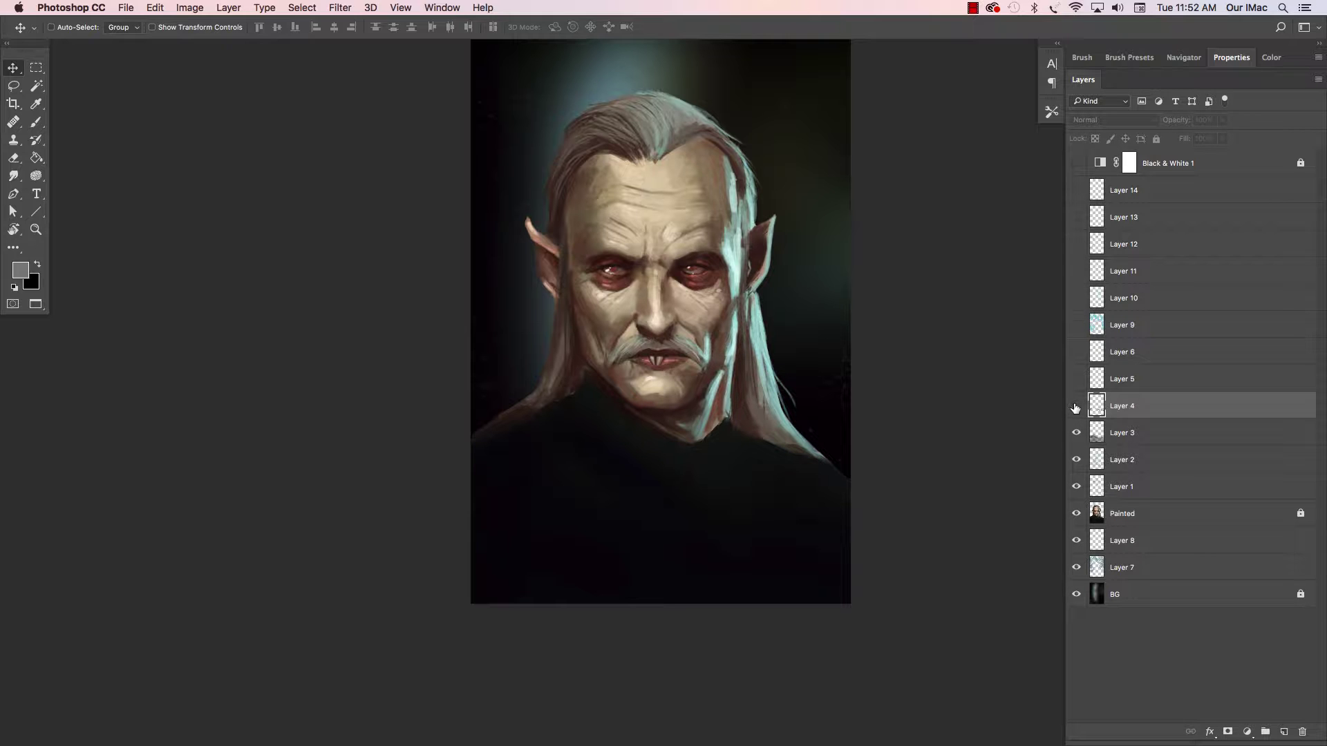
pyautogui.click(1076, 405)
pyautogui.click(731, 422)
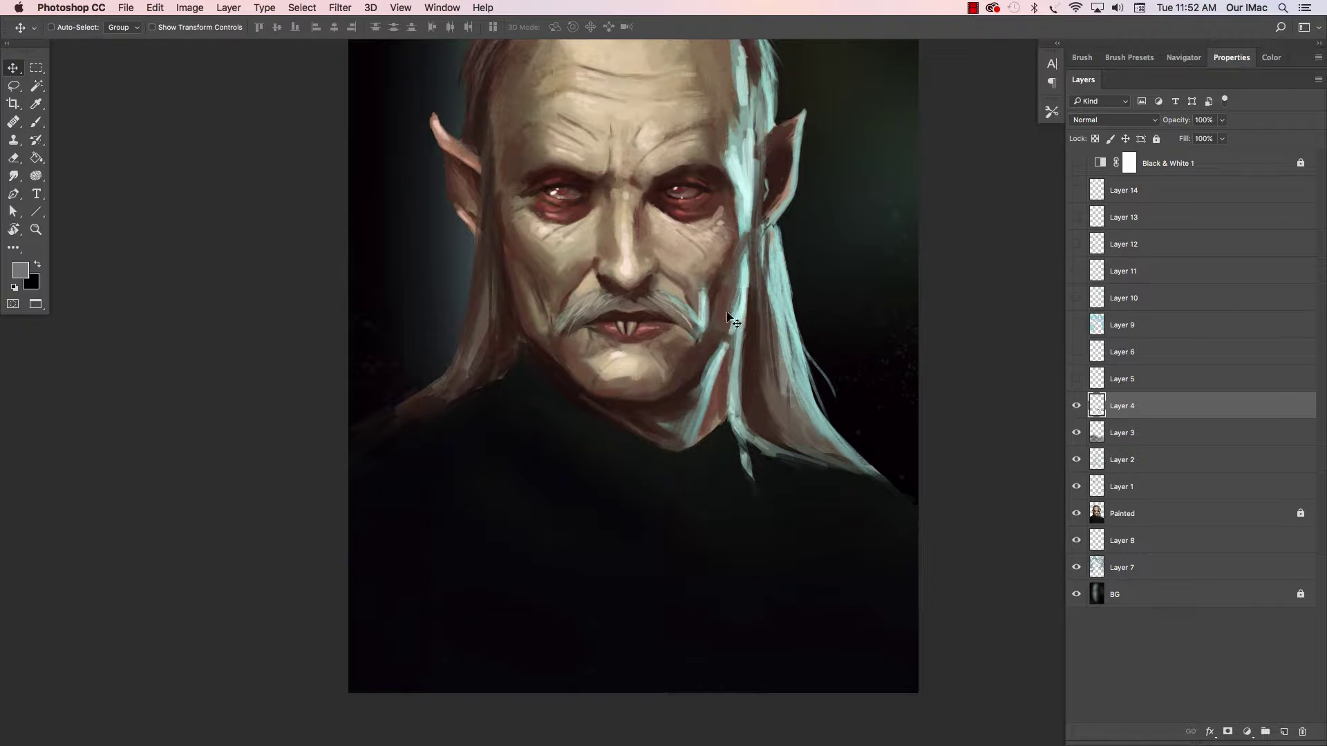
# Step: Examine the face, the long hair strands and the collar area with Layer 4 shown
pyautogui.moveTo(774, 417); pyautogui.dragTo(769, 434)
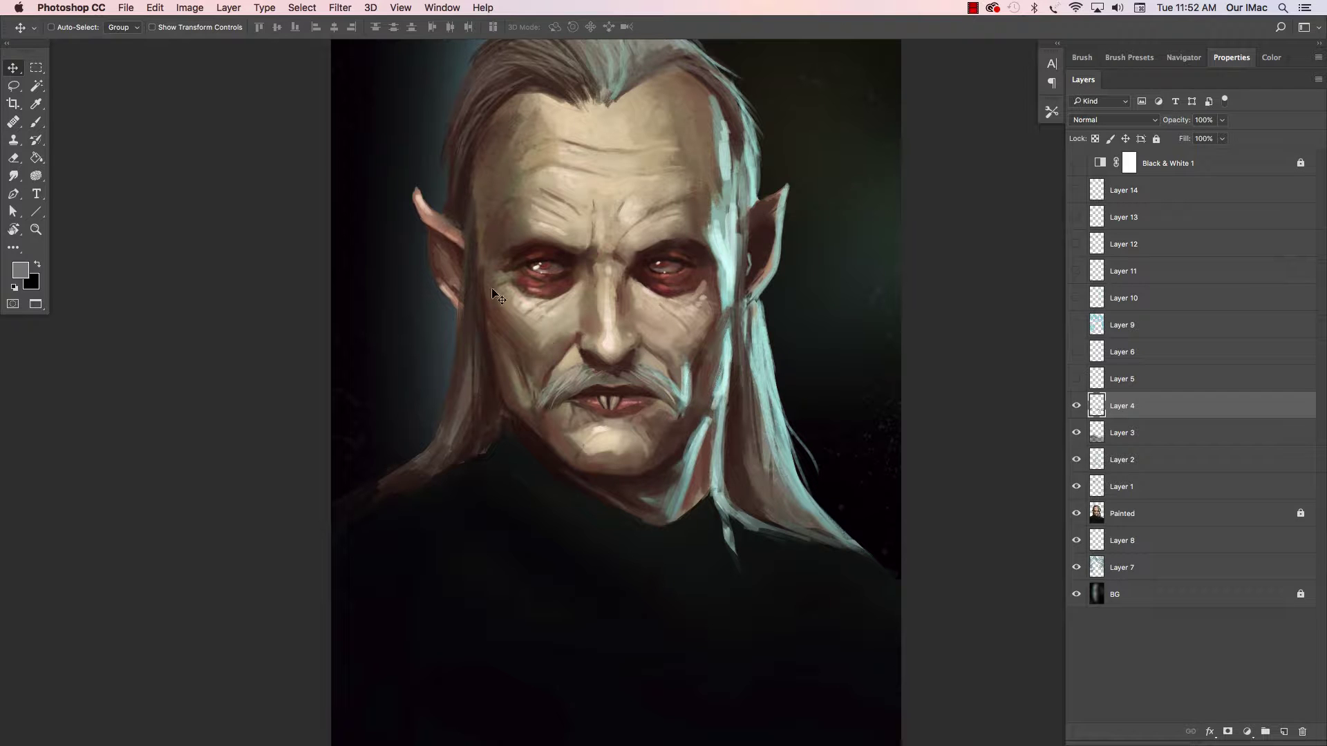
pyautogui.moveTo(838, 317); pyautogui.dragTo(785, 376)
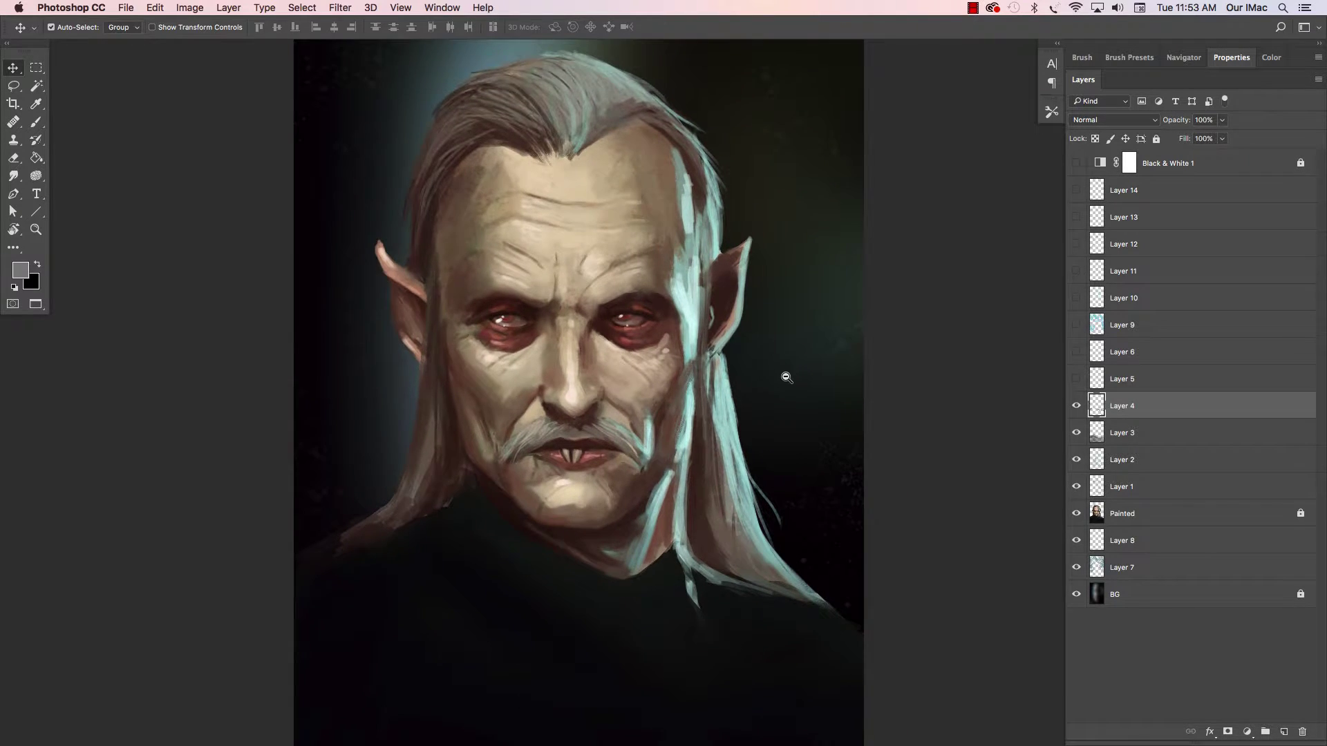
pyautogui.scroll(-1, 785, 376)
pyautogui.scroll(2, 698, 494)
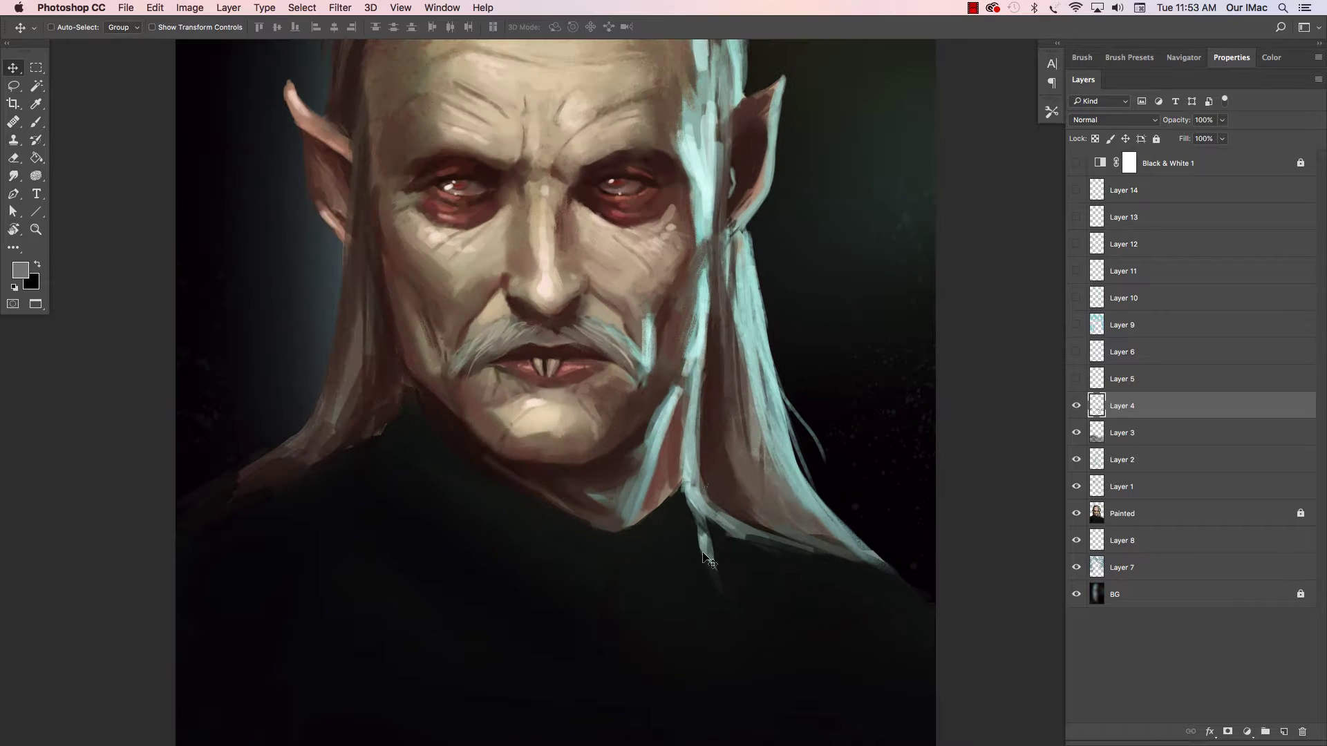
pyautogui.scroll(1, 762, 400)
pyautogui.scroll(-2, 763, 400)
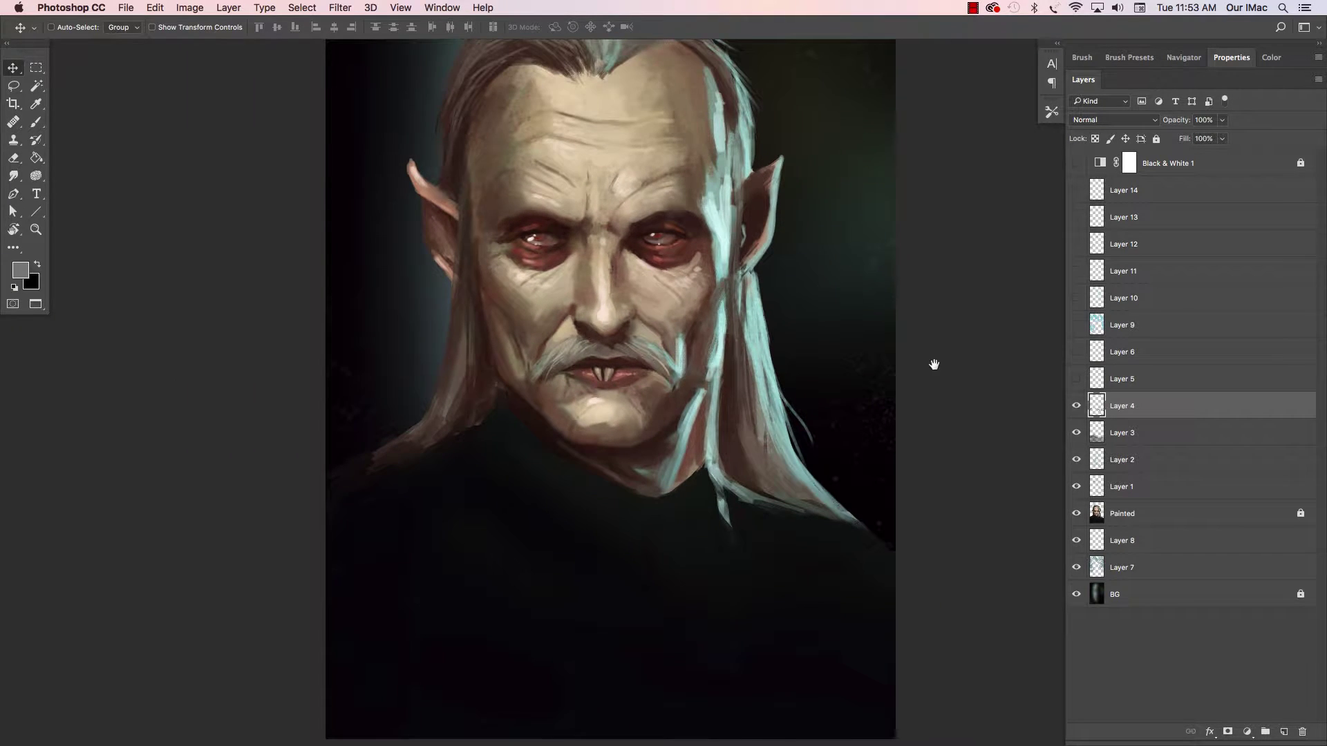
pyautogui.scroll(-1, 933, 364)
pyautogui.moveTo(891, 371); pyautogui.dragTo(789, 415)
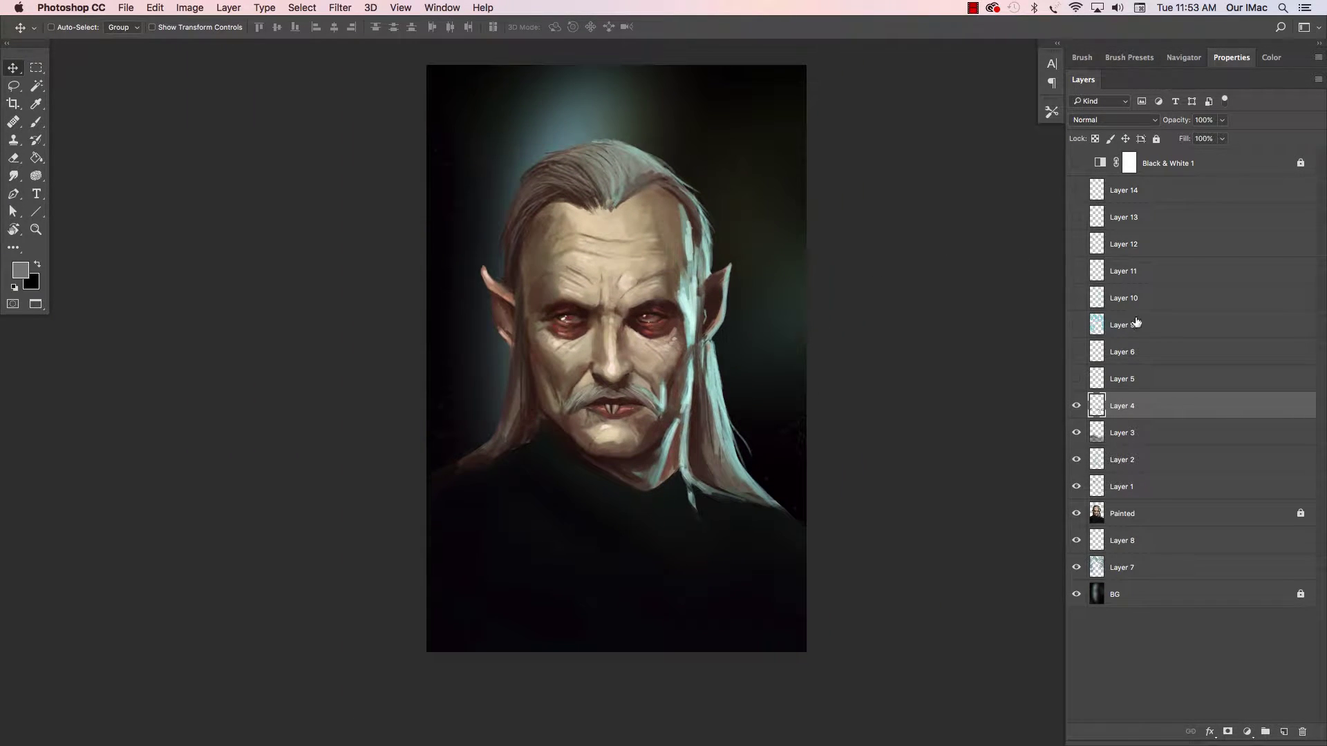
# Step: Select Layer 5, make it visible and compare the forehead and cheek details with and without it
pyautogui.click(1137, 384)
pyautogui.click(1077, 379)
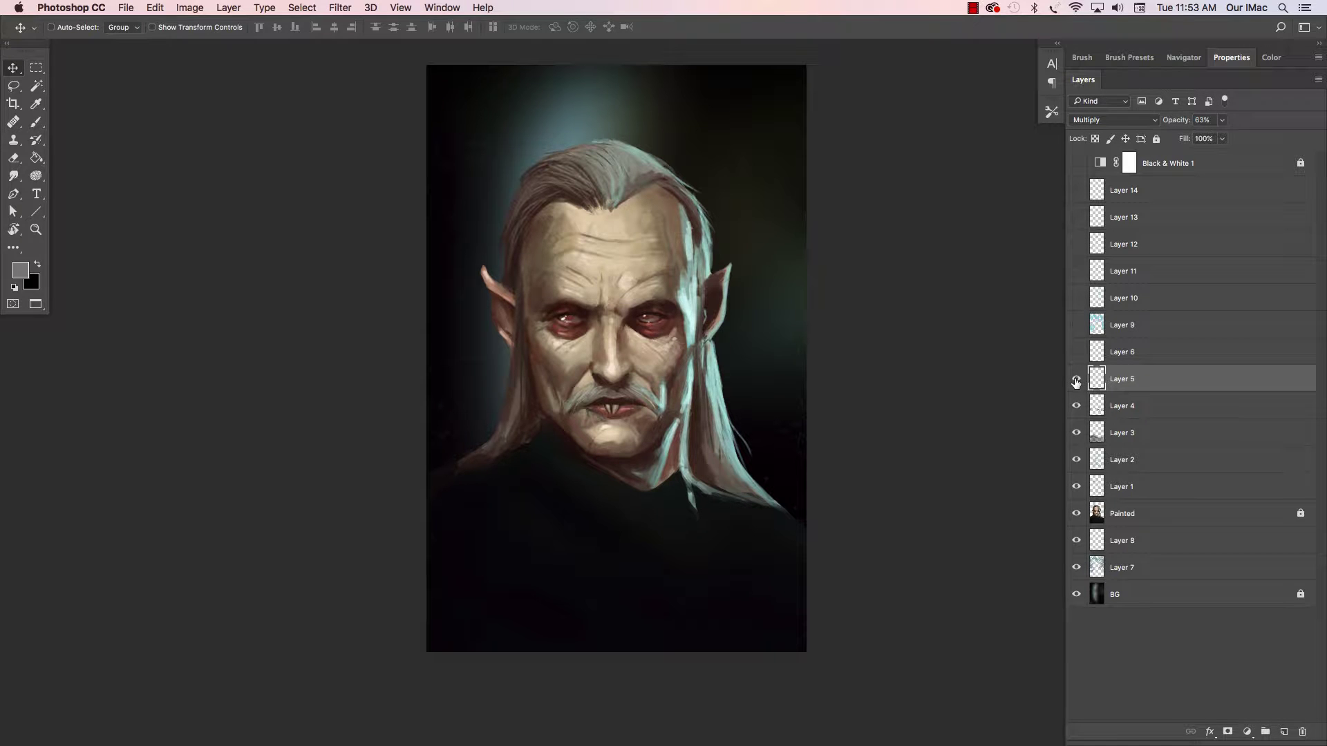
pyautogui.press('super+equal')
pyautogui.press('super+equal')
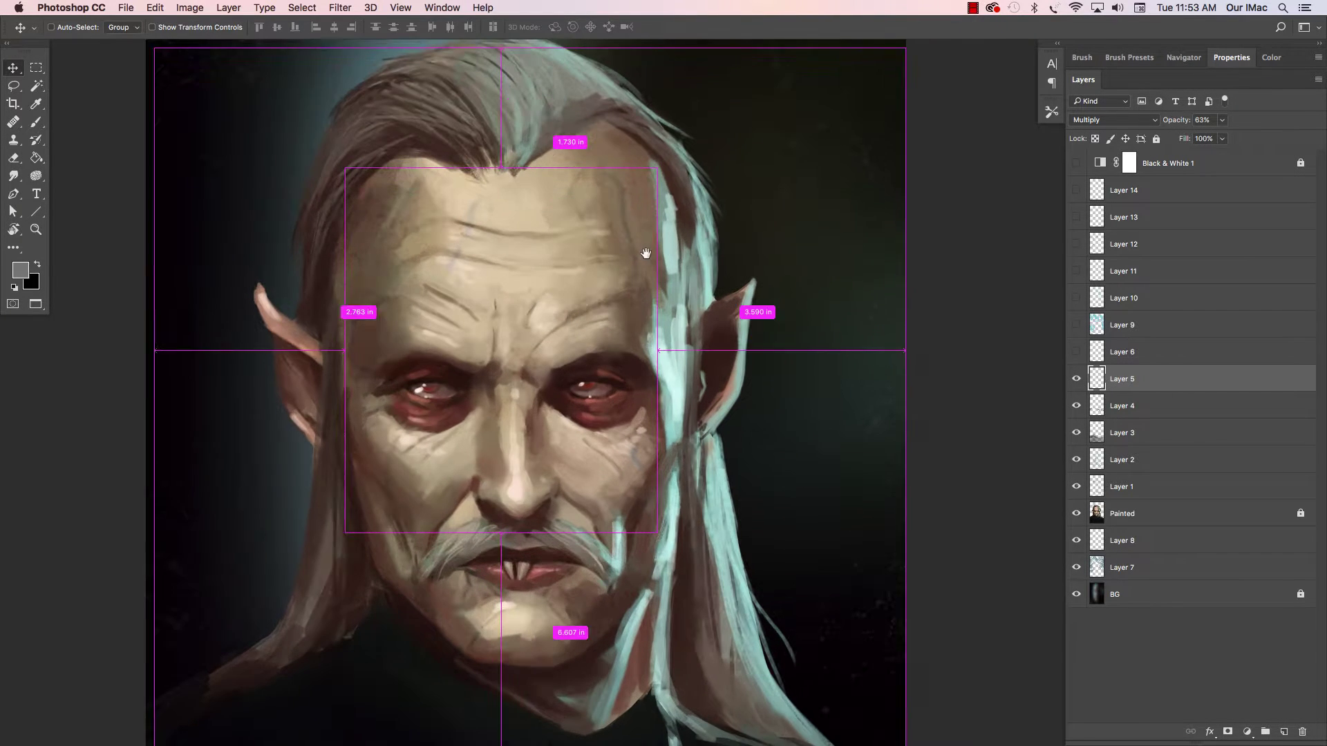
pyautogui.moveTo(647, 246); pyautogui.dragTo(695, 237)
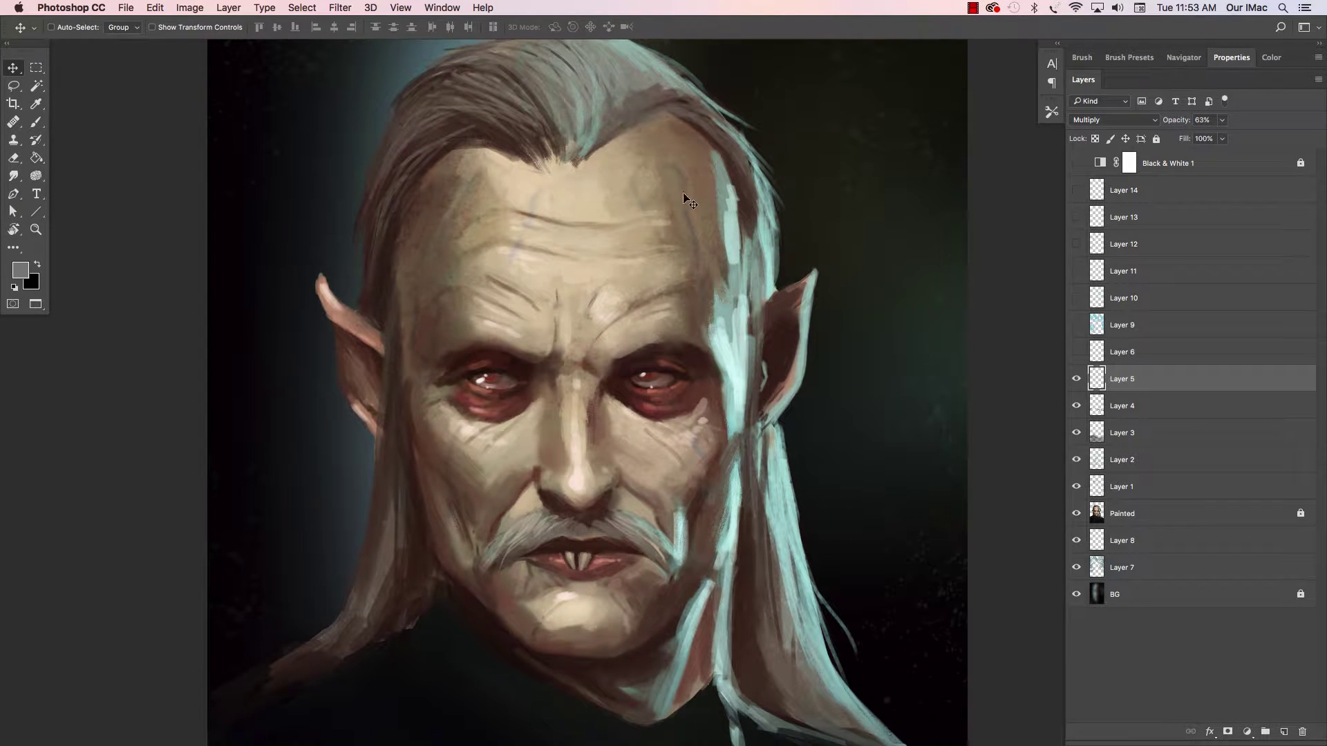
pyautogui.click(1077, 380)
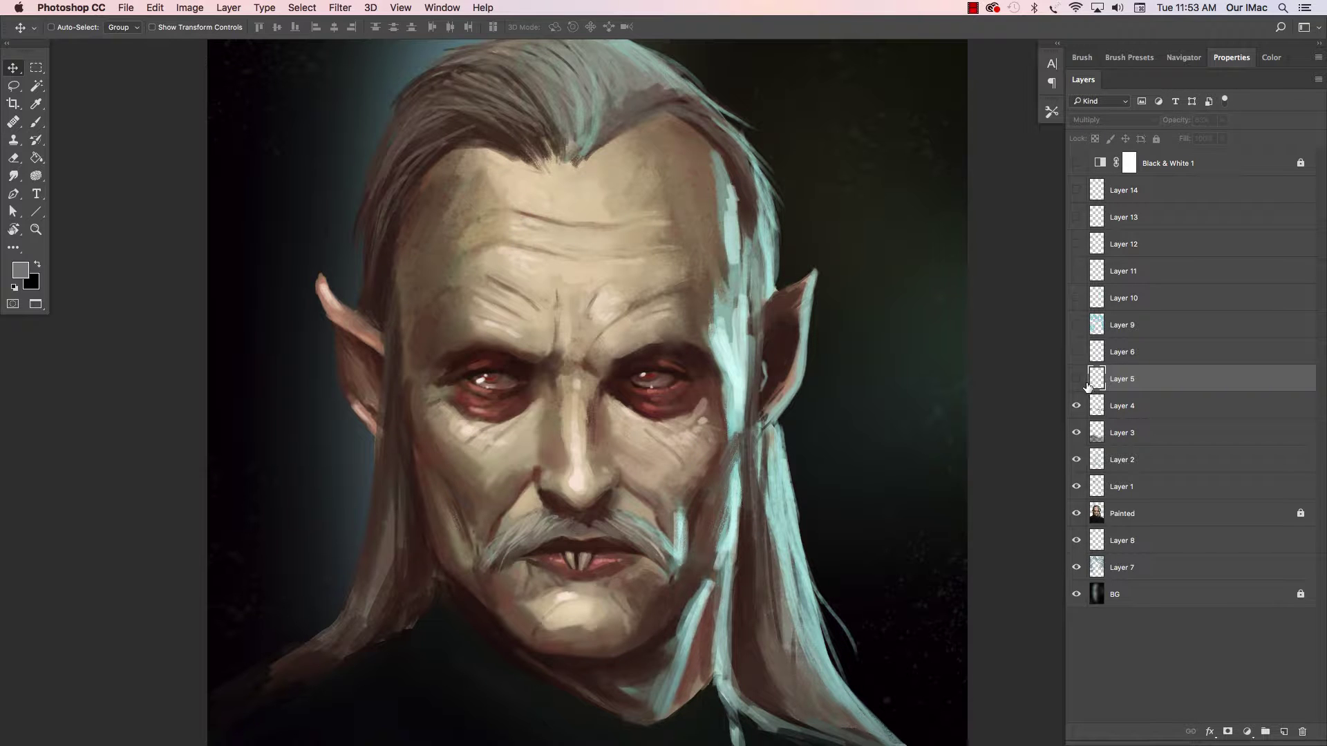
pyautogui.click(1077, 379)
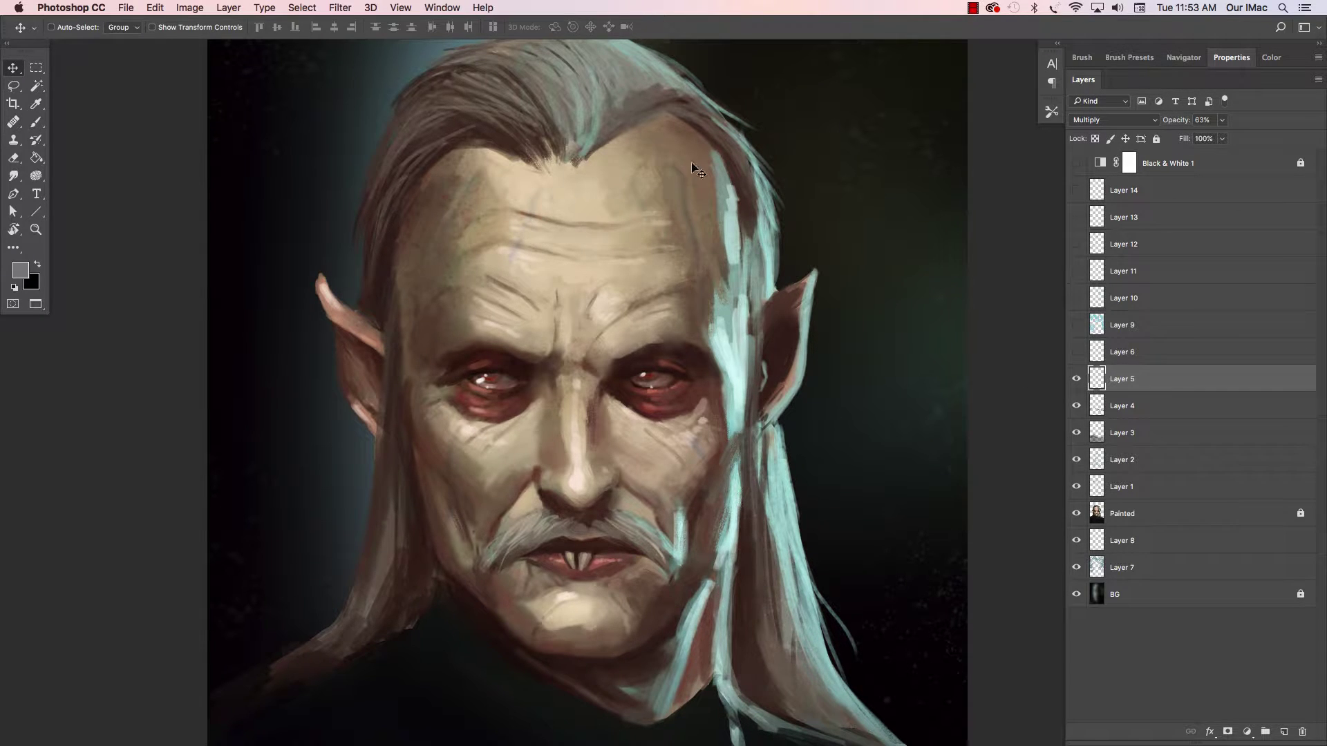
# Step: Select Layer 6, make it visible and compare the skin spots with and without it
pyautogui.click(1137, 349)
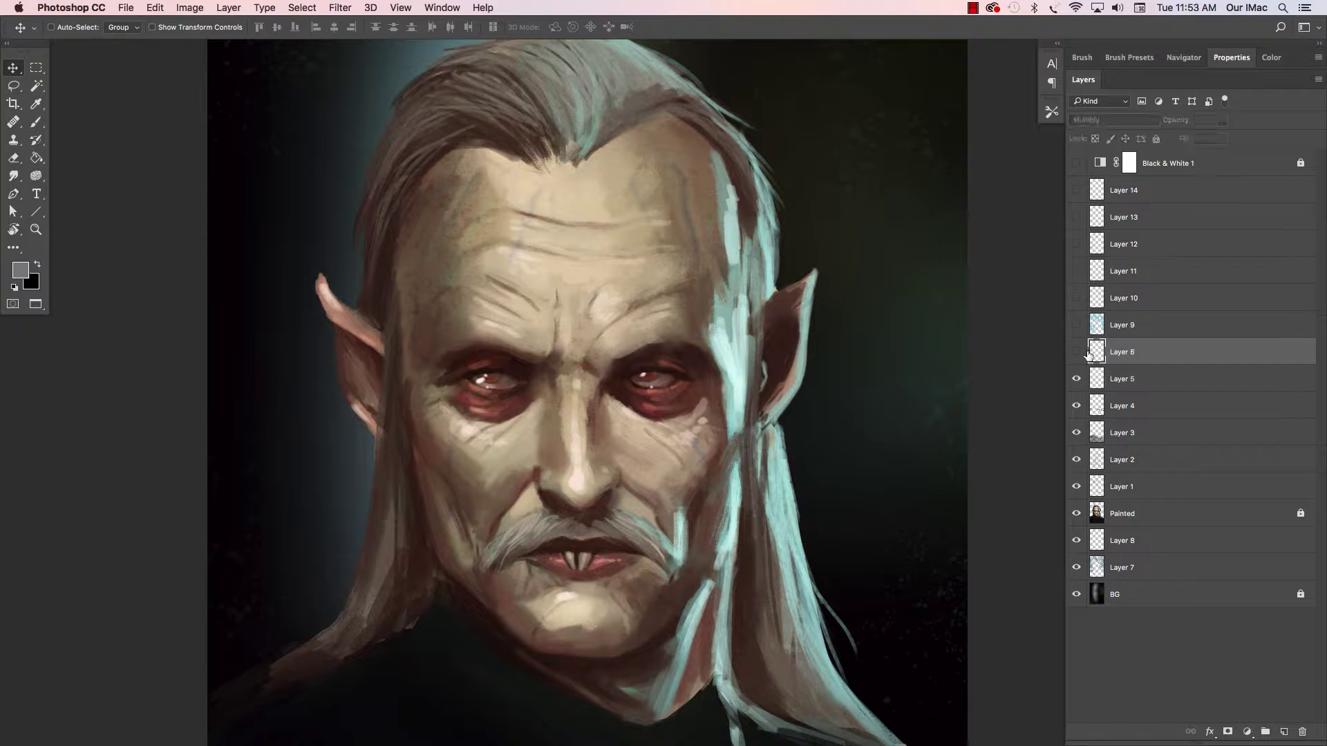
pyautogui.click(1077, 353)
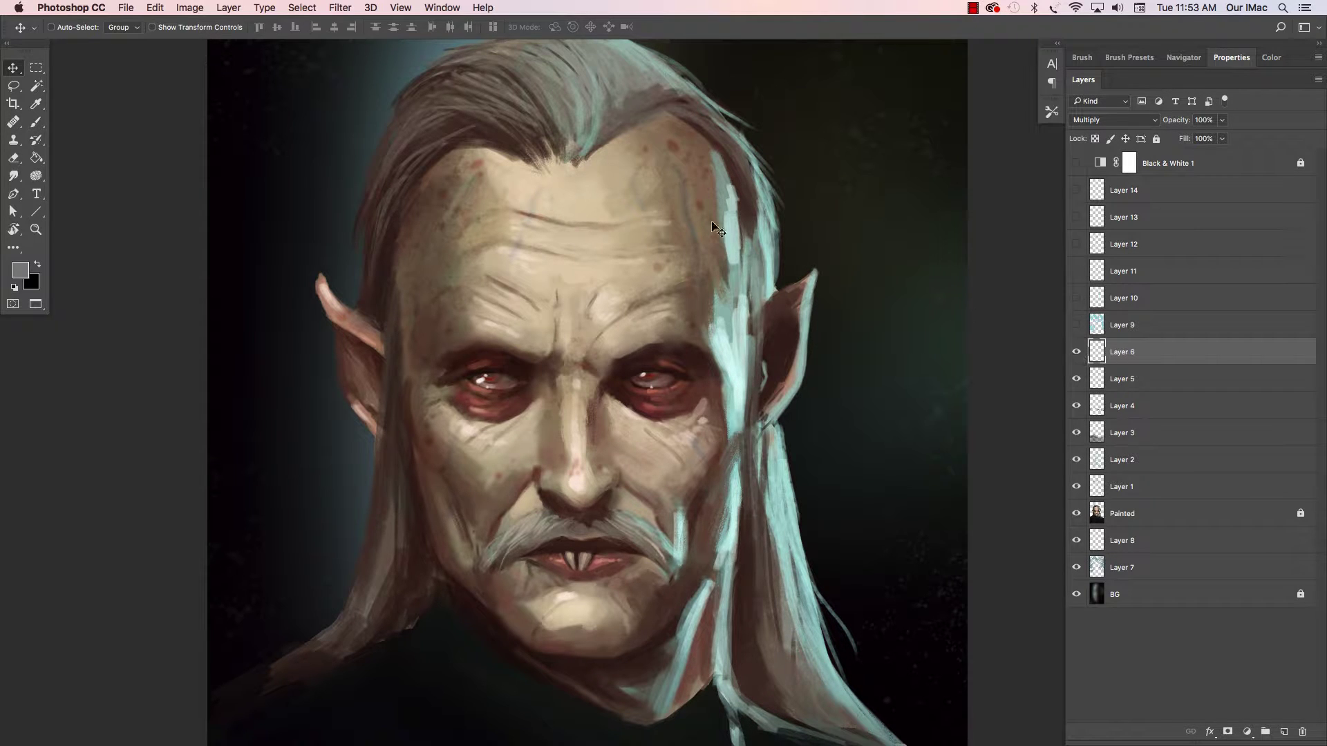
pyautogui.click(1075, 352)
# Step: Make Layer 9 visible and toggle it to compare its effect on the portrait
pyautogui.click(1077, 326)
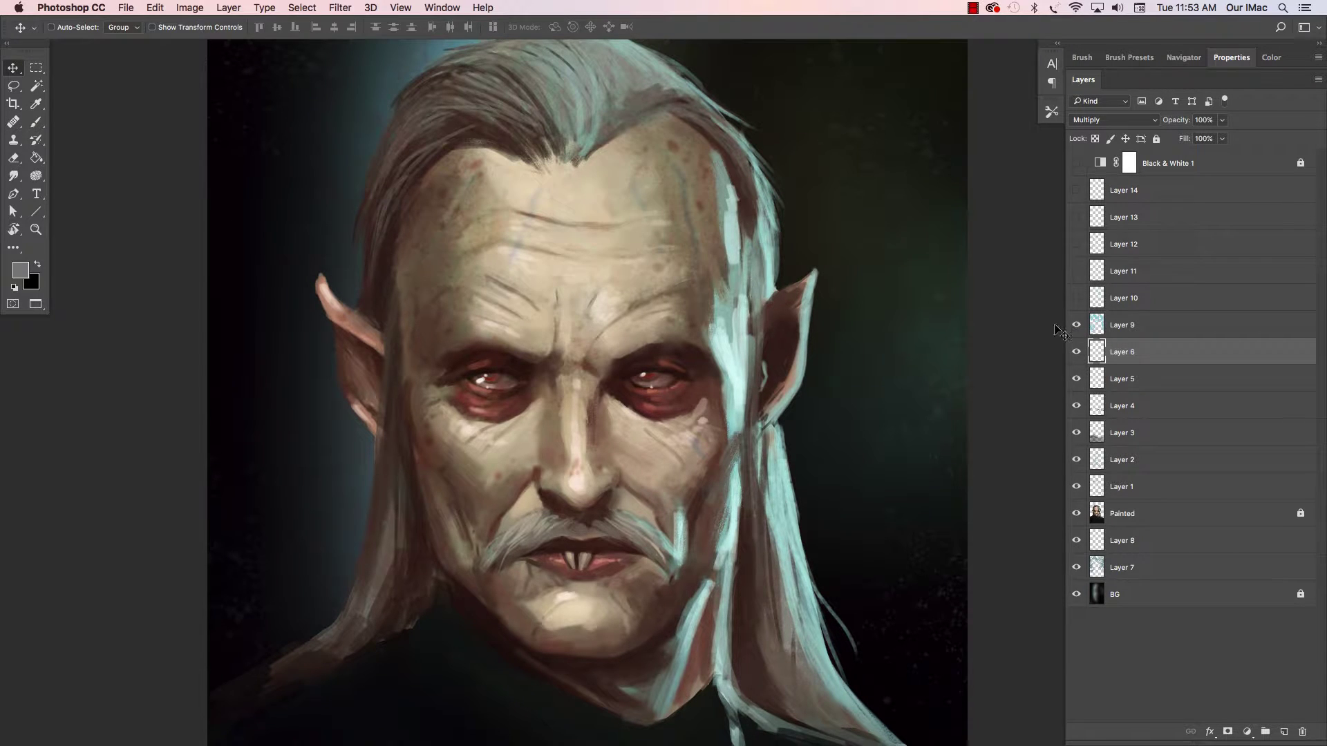
pyautogui.click(1077, 325)
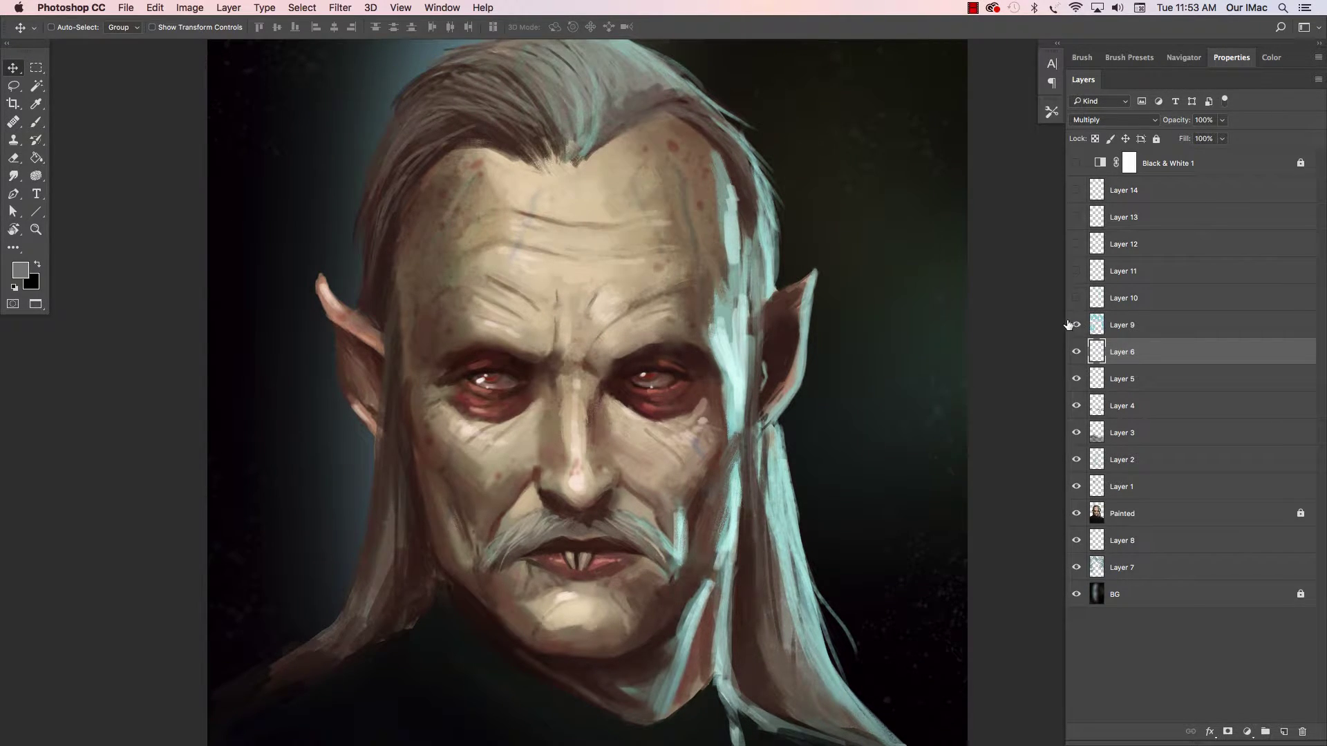
pyautogui.click(1077, 324)
# Step: Set Layer 9 to Normal blend mode at 100% opacity and look over the raw texture across the whole portrait
pyautogui.click(1140, 328)
pyautogui.click(1150, 122)
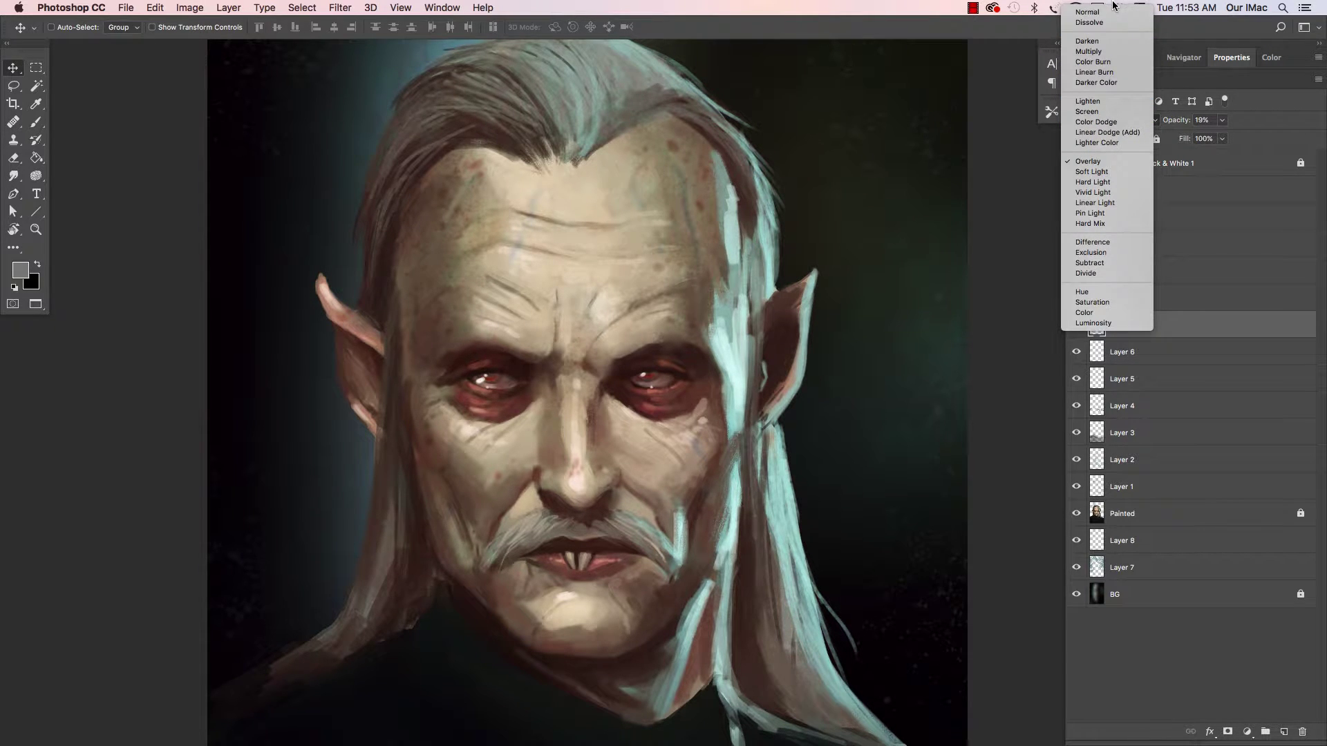
pyautogui.click(1109, 12)
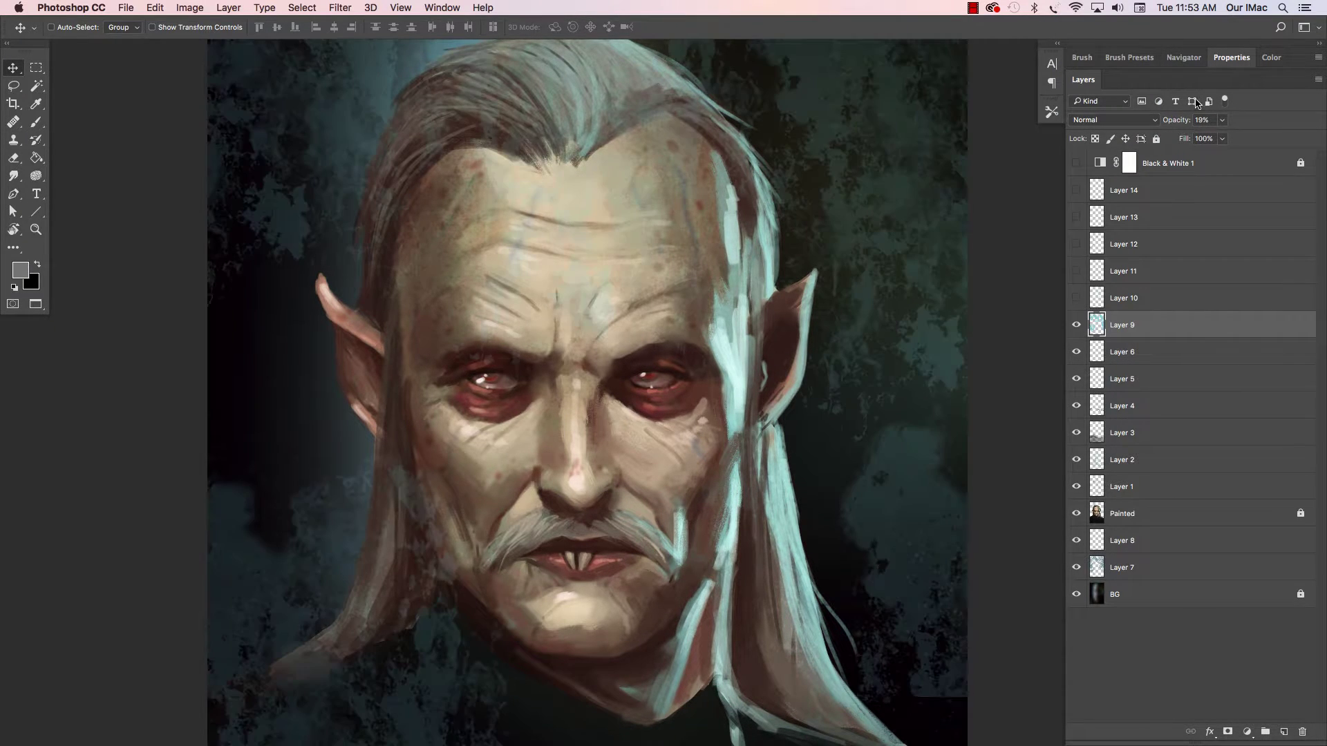
pyautogui.press('0')
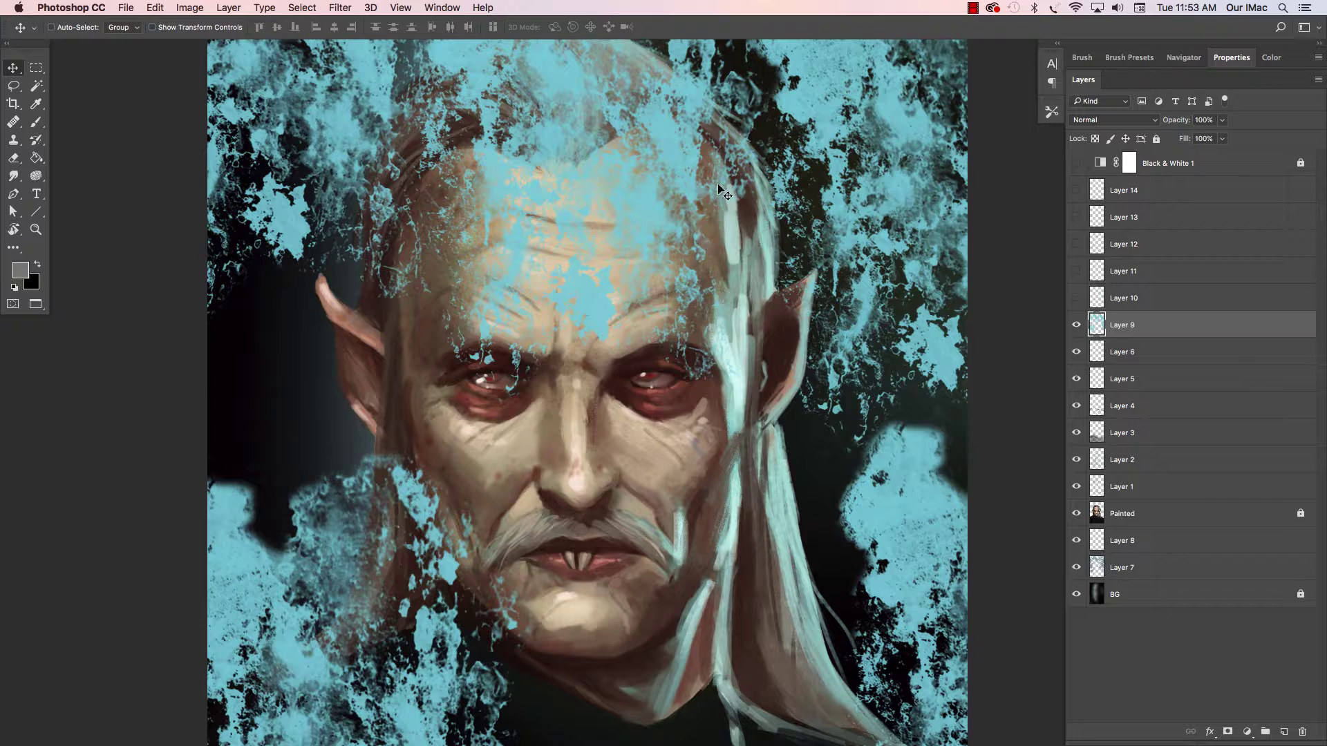
pyautogui.scroll(-2, 785, 228)
pyautogui.moveTo(836, 292); pyautogui.dragTo(784, 307)
pyautogui.scroll(-2, 784, 307)
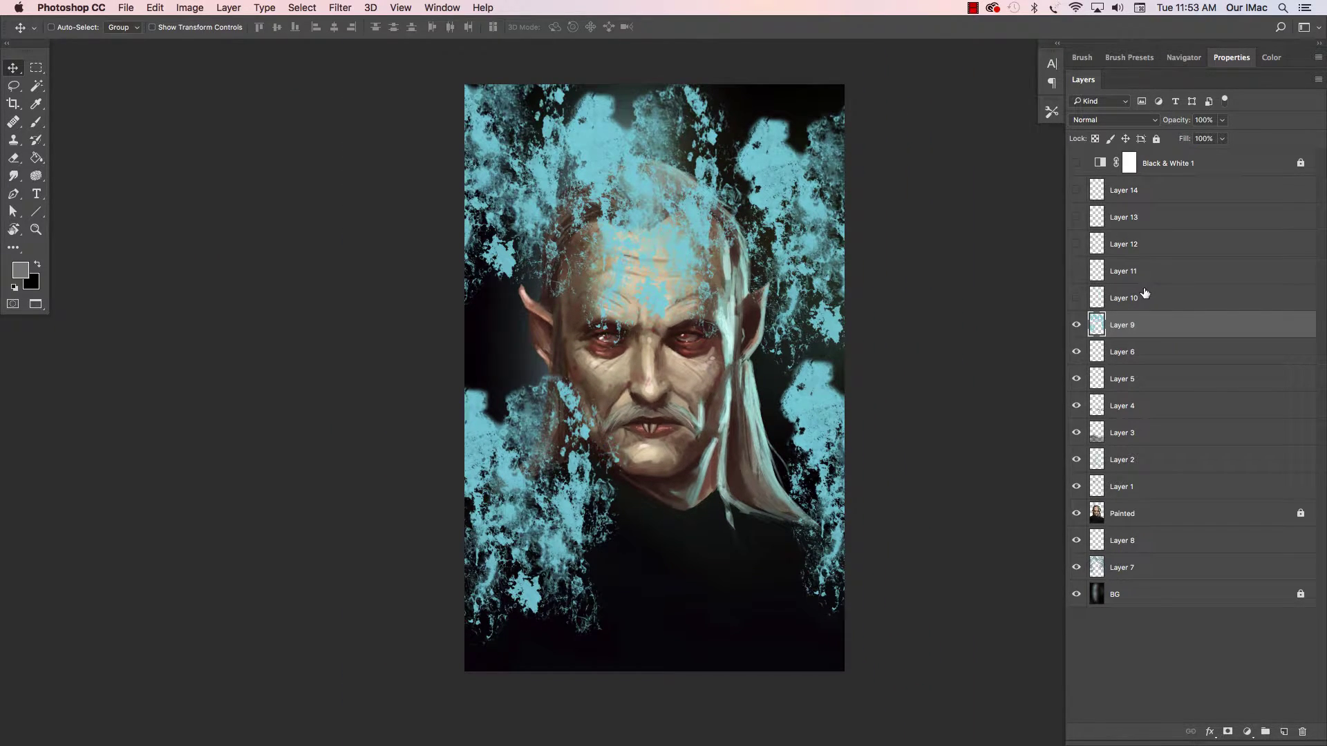
# Step: Set Layer 9 back to Overlay at 19% opacity and compare the portrait with and without it
pyautogui.hotkey('shift', 'alt', 'o')
pyautogui.press('1')
pyautogui.press('9')
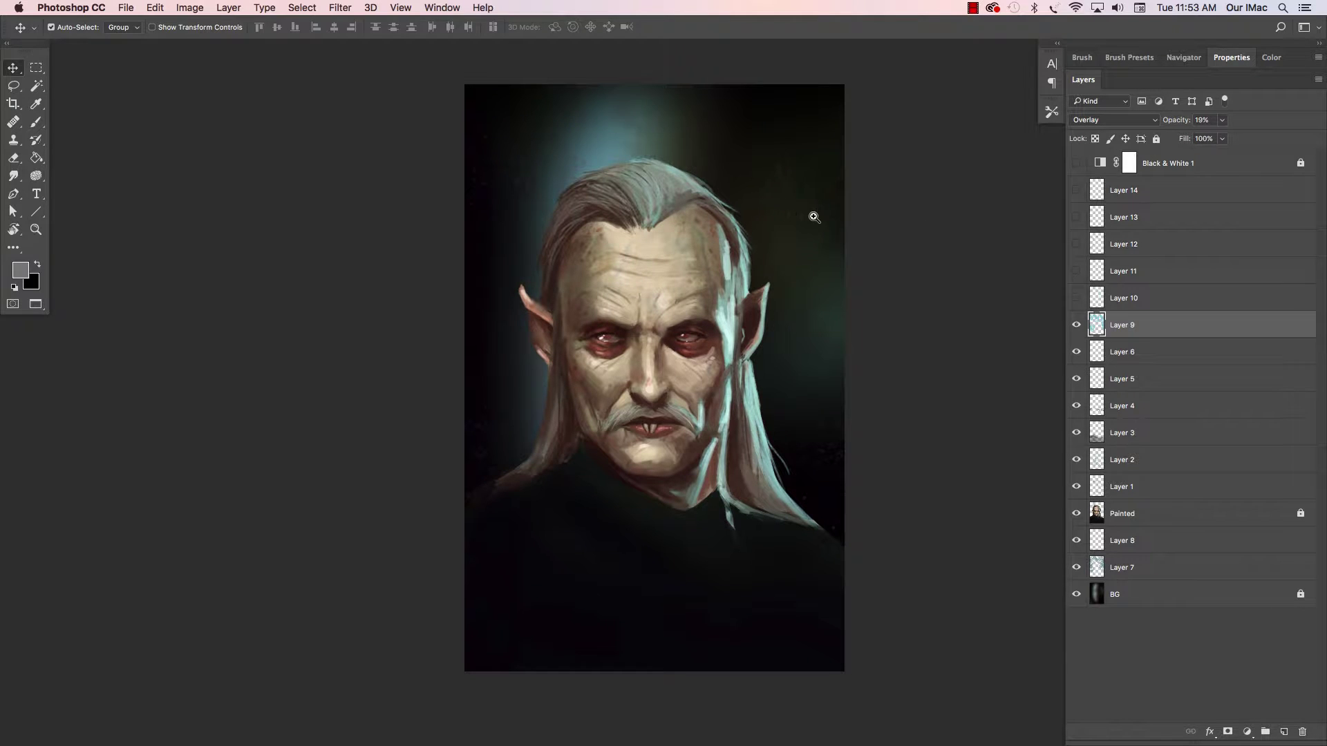
pyautogui.scroll(3, 876, 308)
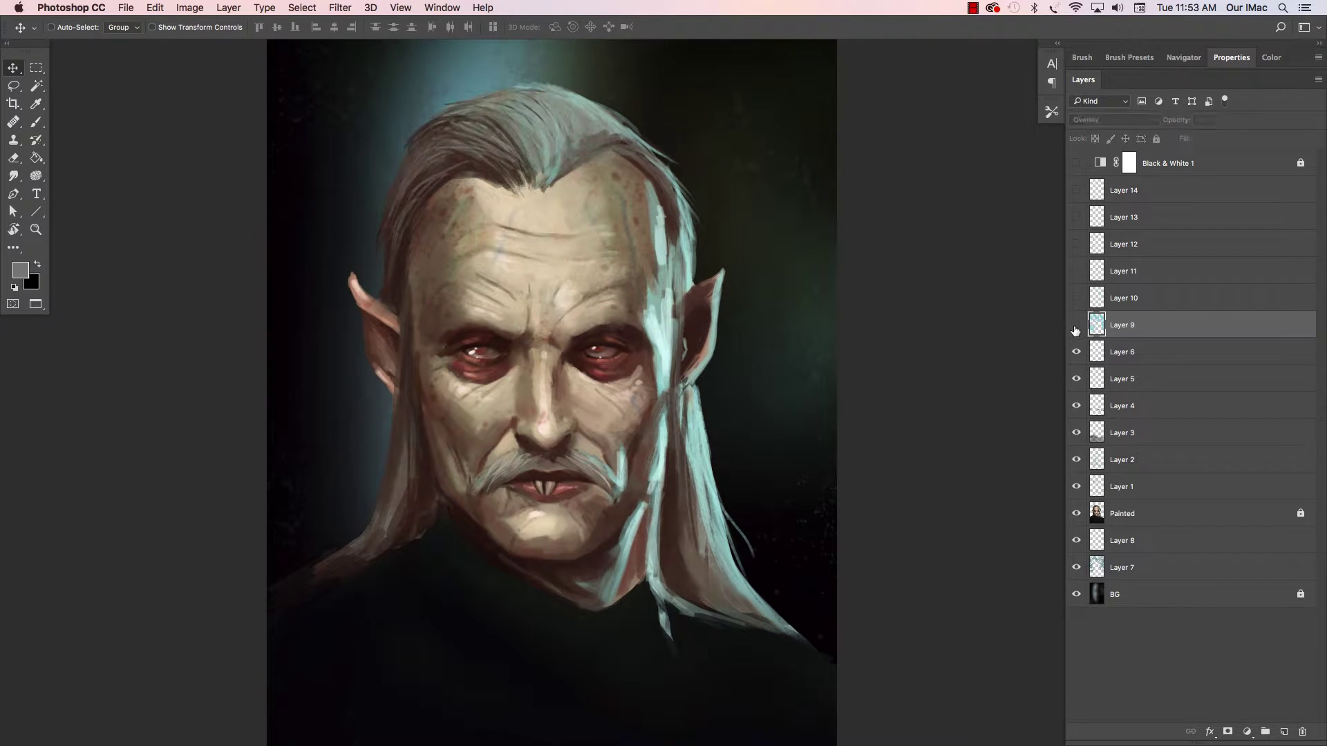
pyautogui.moveTo(869, 269); pyautogui.dragTo(929, 340)
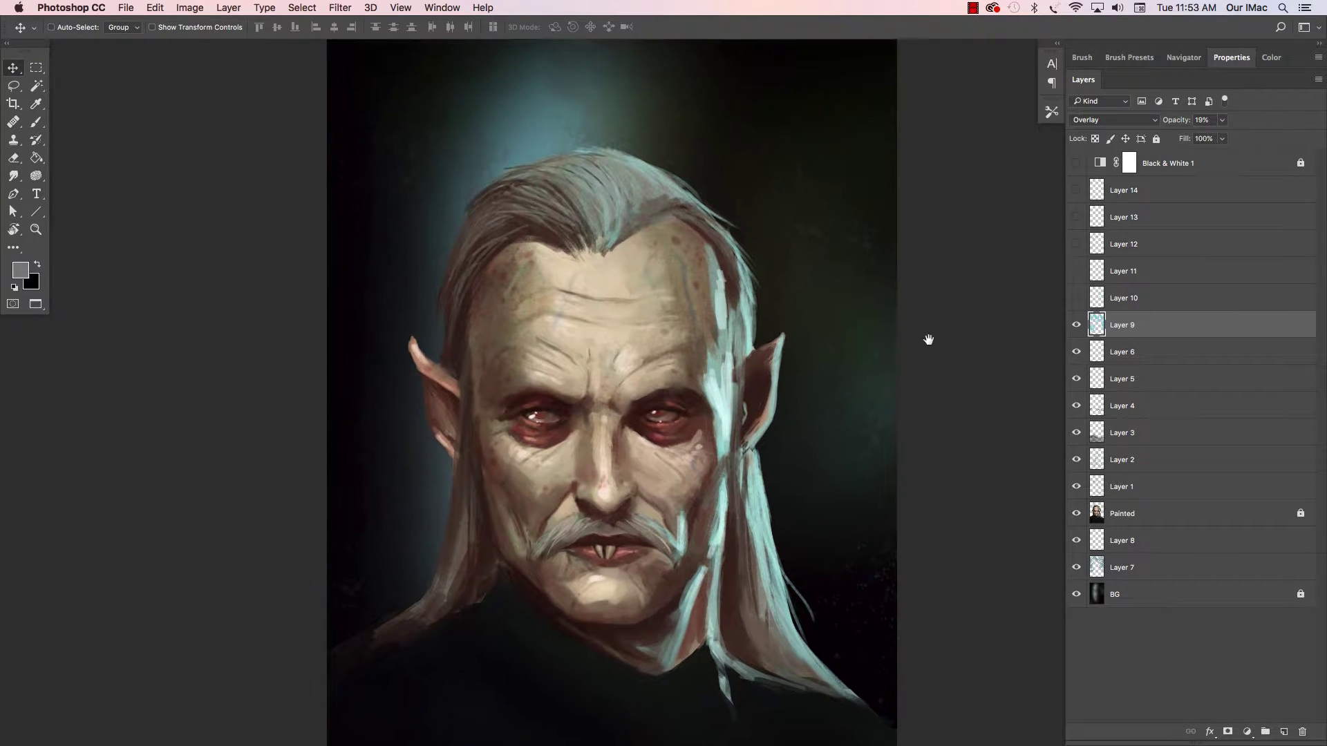
# Step: Select Layer 10 and toggle its visibility to compare the rim-light glow up close and in full view, leaving it hidden
pyautogui.click(1141, 309)
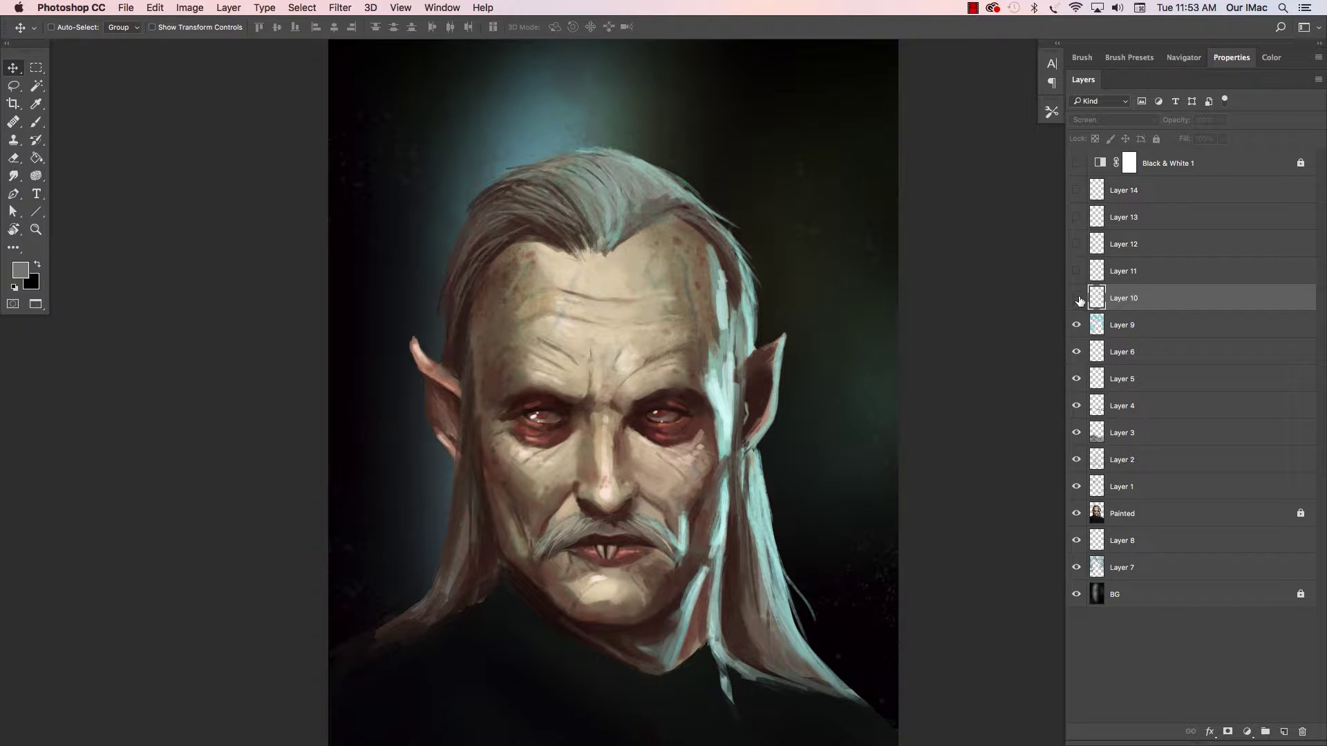
pyautogui.click(1076, 299)
pyautogui.click(1076, 298)
pyautogui.click(1076, 298)
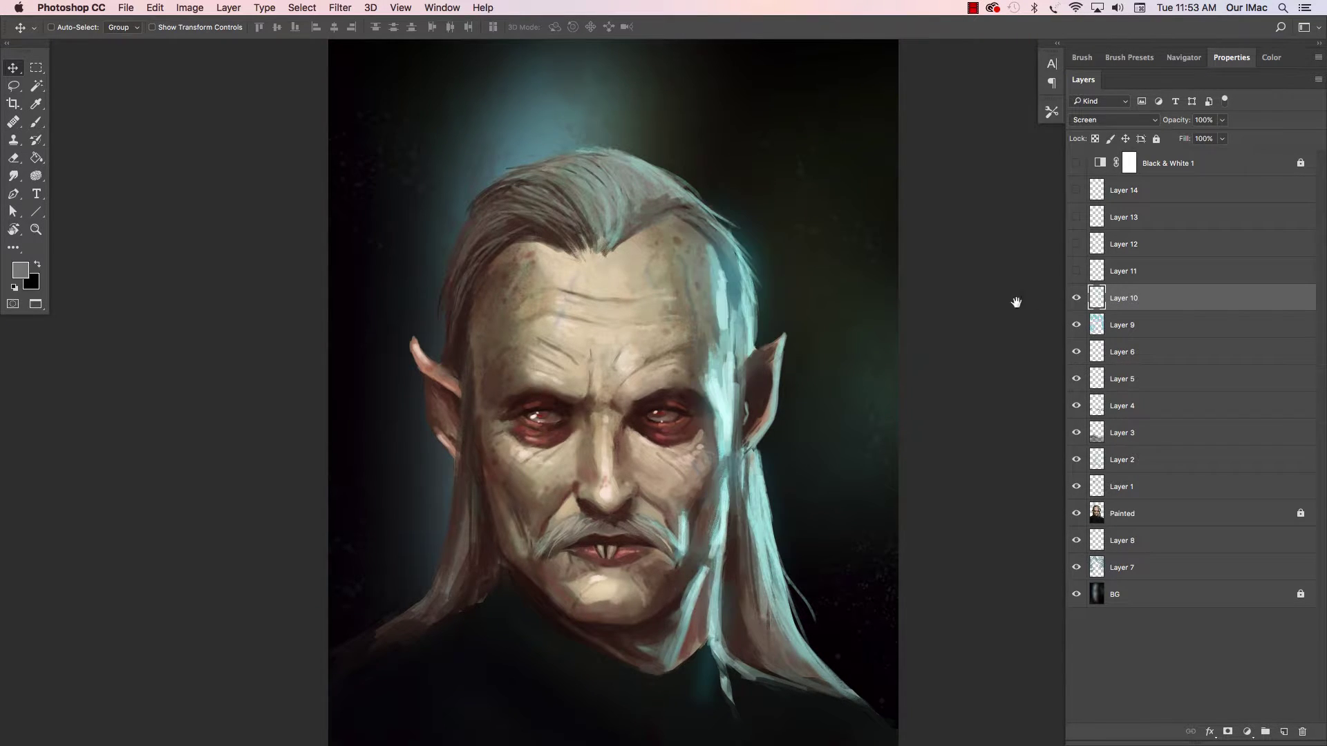
pyautogui.scroll(-2, 883, 345)
pyautogui.scroll(-3, 884, 345)
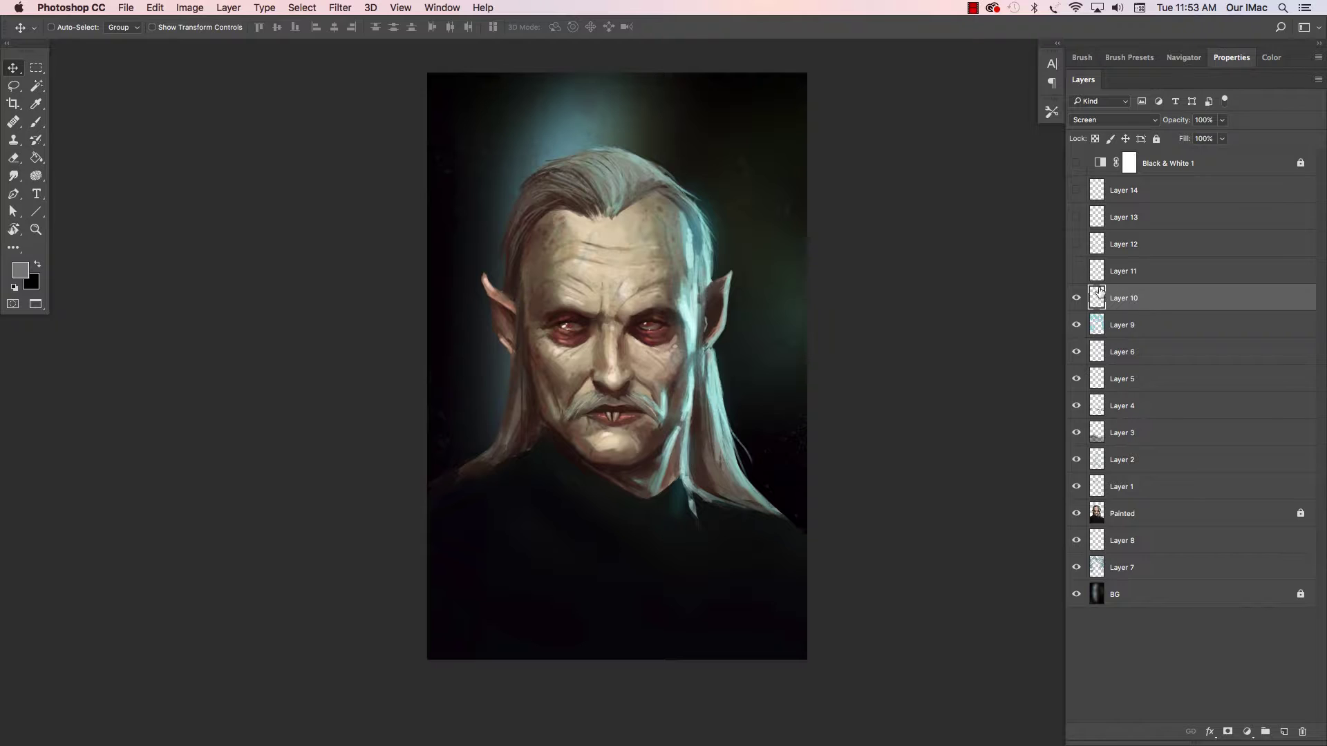
pyautogui.click(1076, 298)
pyautogui.click(1075, 298)
pyautogui.click(1075, 298)
# Step: Create a new layer above Layer 10 and set its blend mode to Screen
pyautogui.click(1283, 732)
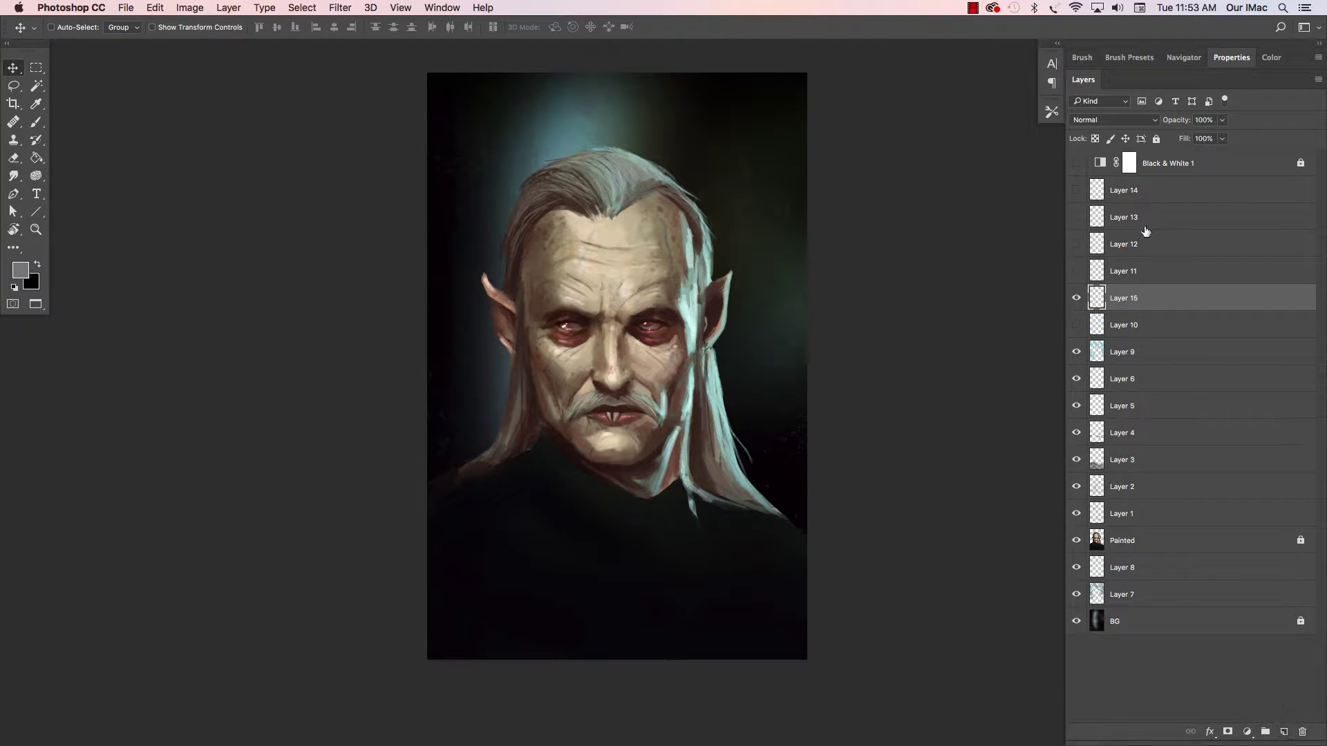
pyautogui.click(1113, 119)
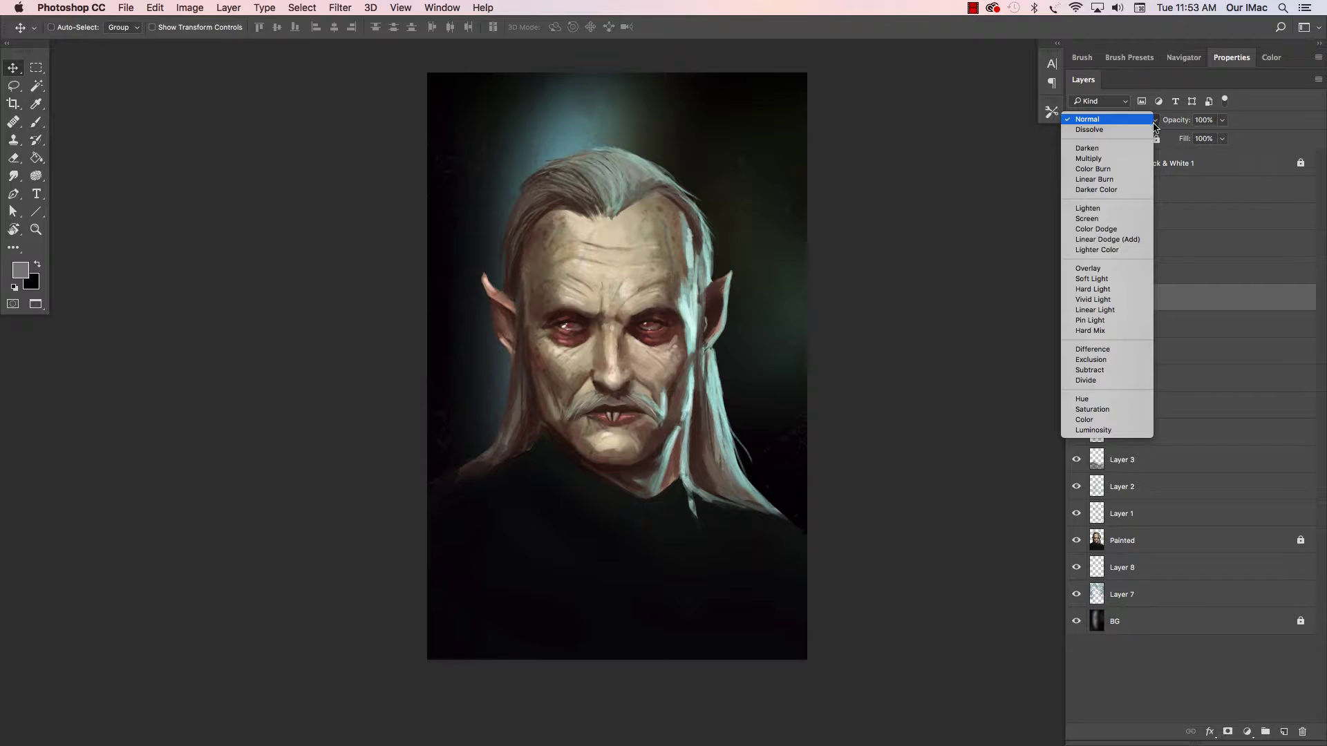
pyautogui.click(1099, 211)
# Step: Switch to the Brush tool, sample the rim-light color and raise it to 100% saturation and 100% brightness
pyautogui.click(1082, 57)
pyautogui.press('b')
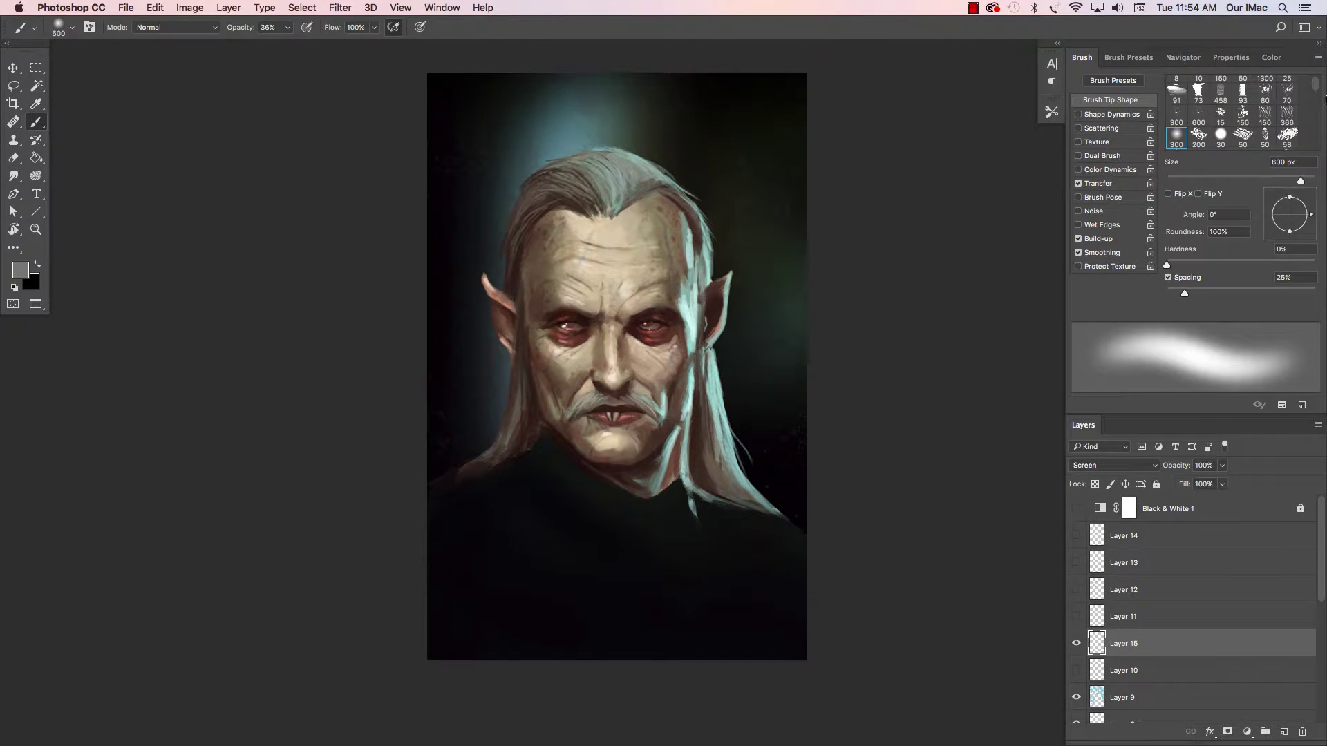
pyautogui.click(1271, 58)
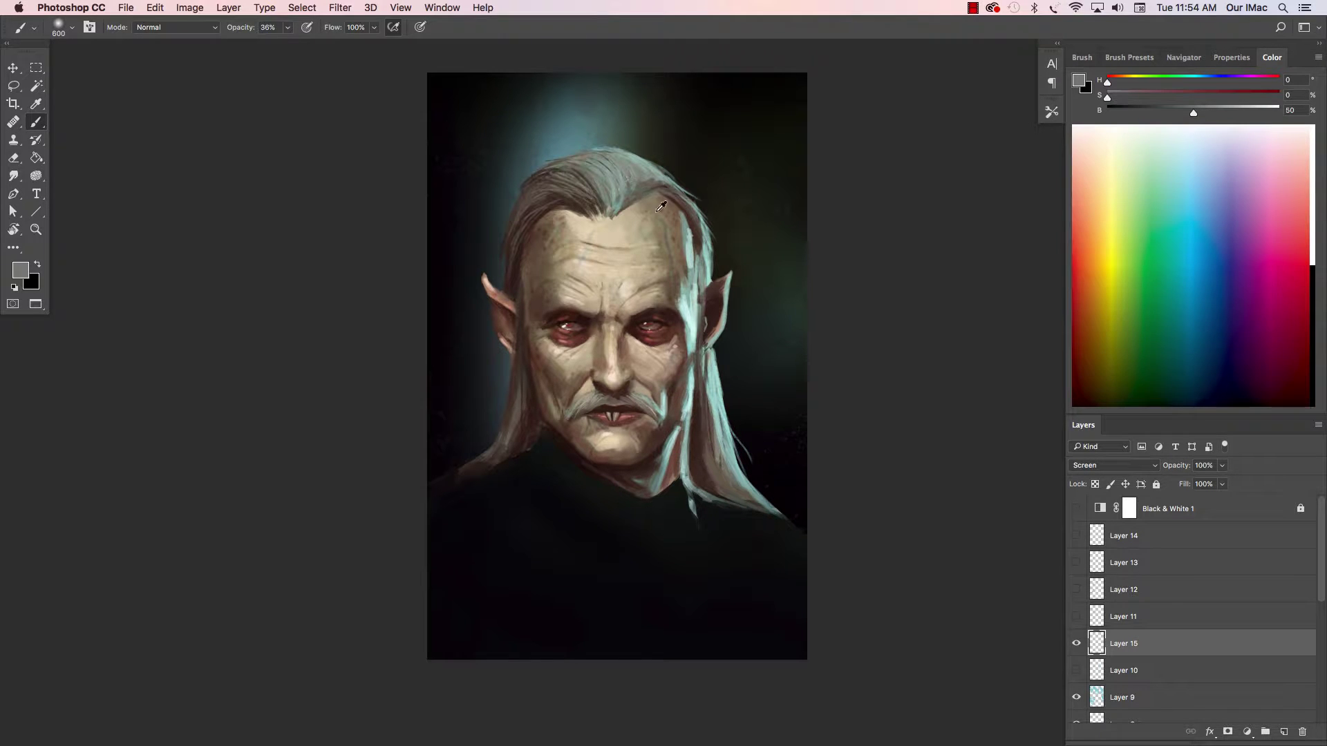
pyautogui.keyDown('alt'); pyautogui.click(700, 311); pyautogui.keyUp('alt')
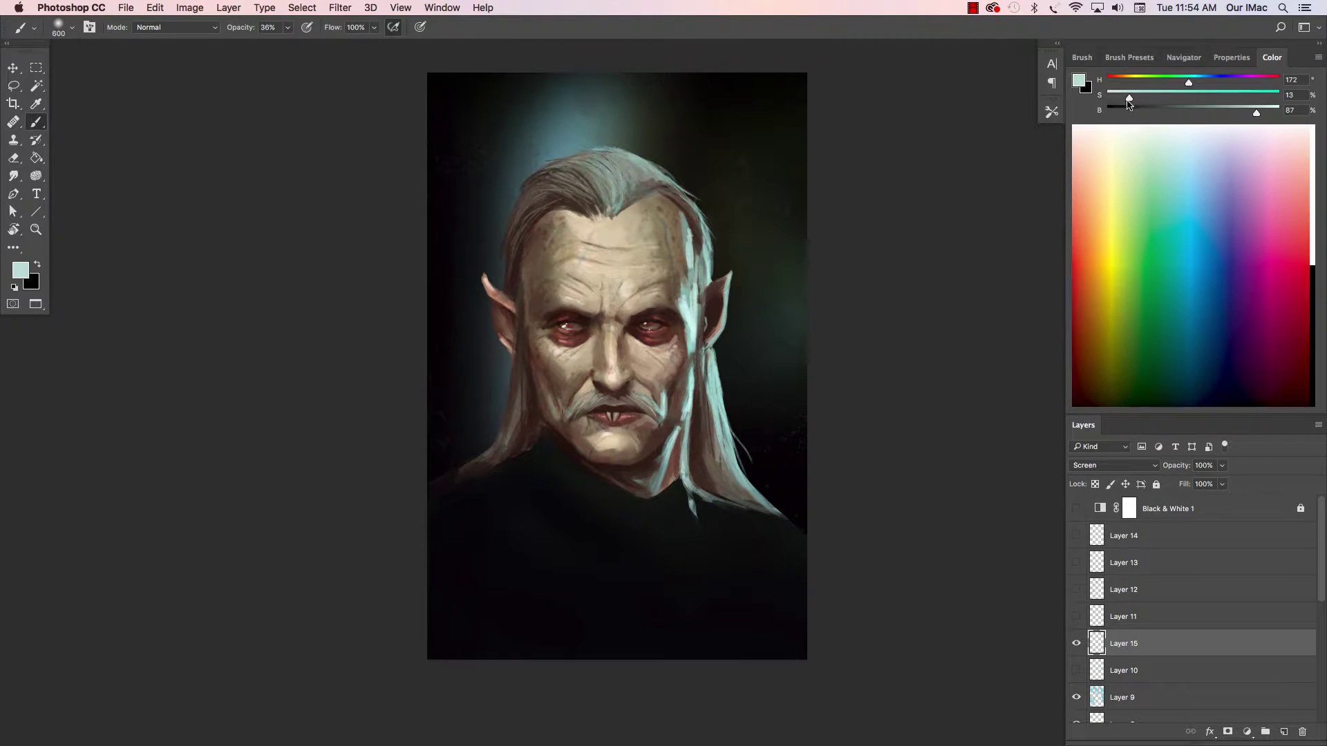
pyautogui.moveTo(1129, 99); pyautogui.dragTo(1278, 113)
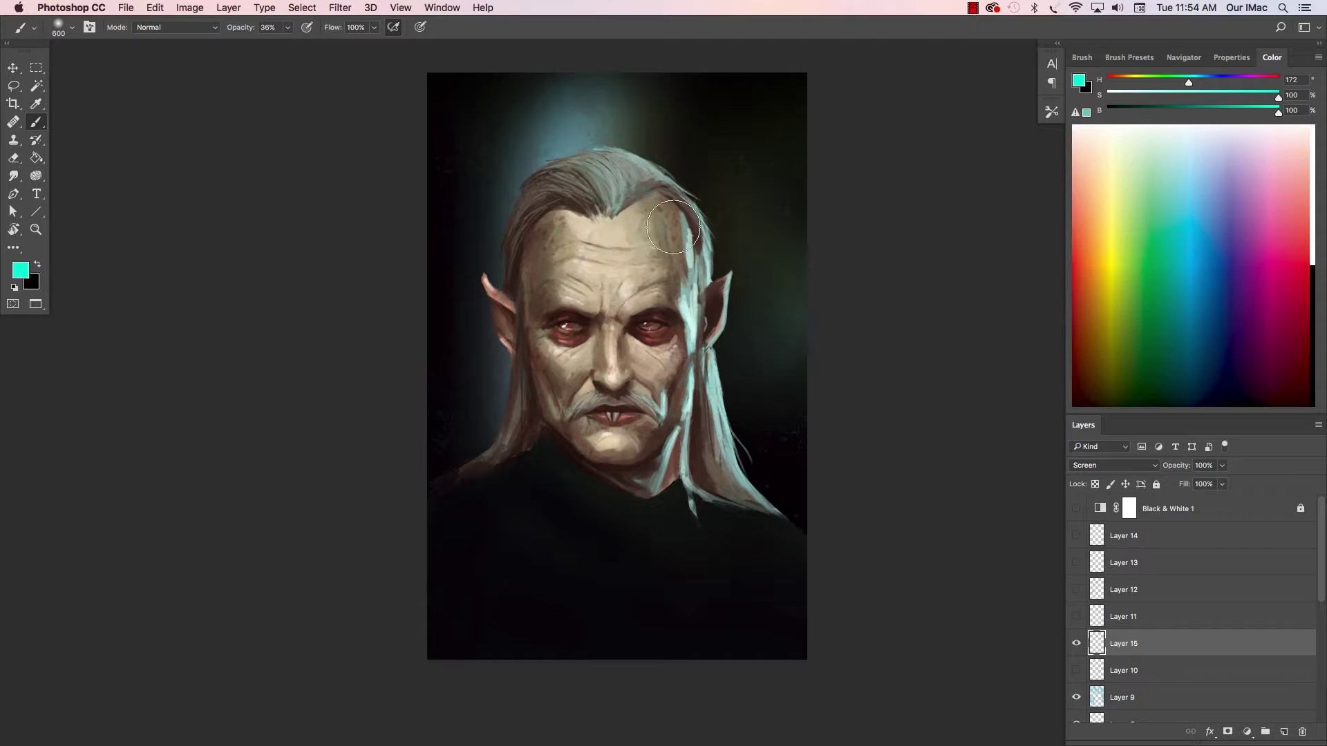
# Step: Paint a soft cyan glow along the lit side of the forehead, face, neck and long hair on the new Screen layer
pyautogui.moveTo(673, 226); pyautogui.dragTo(691, 346)
pyautogui.moveTo(684, 249); pyautogui.dragTo(687, 394)
pyautogui.moveTo(681, 200)
pyautogui.mouseDown()
pyautogui.moveTo(689, 290)
pyautogui.moveTo(677, 438)
pyautogui.mouseUp()
pyautogui.moveTo(684, 276); pyautogui.dragTo(683, 477)
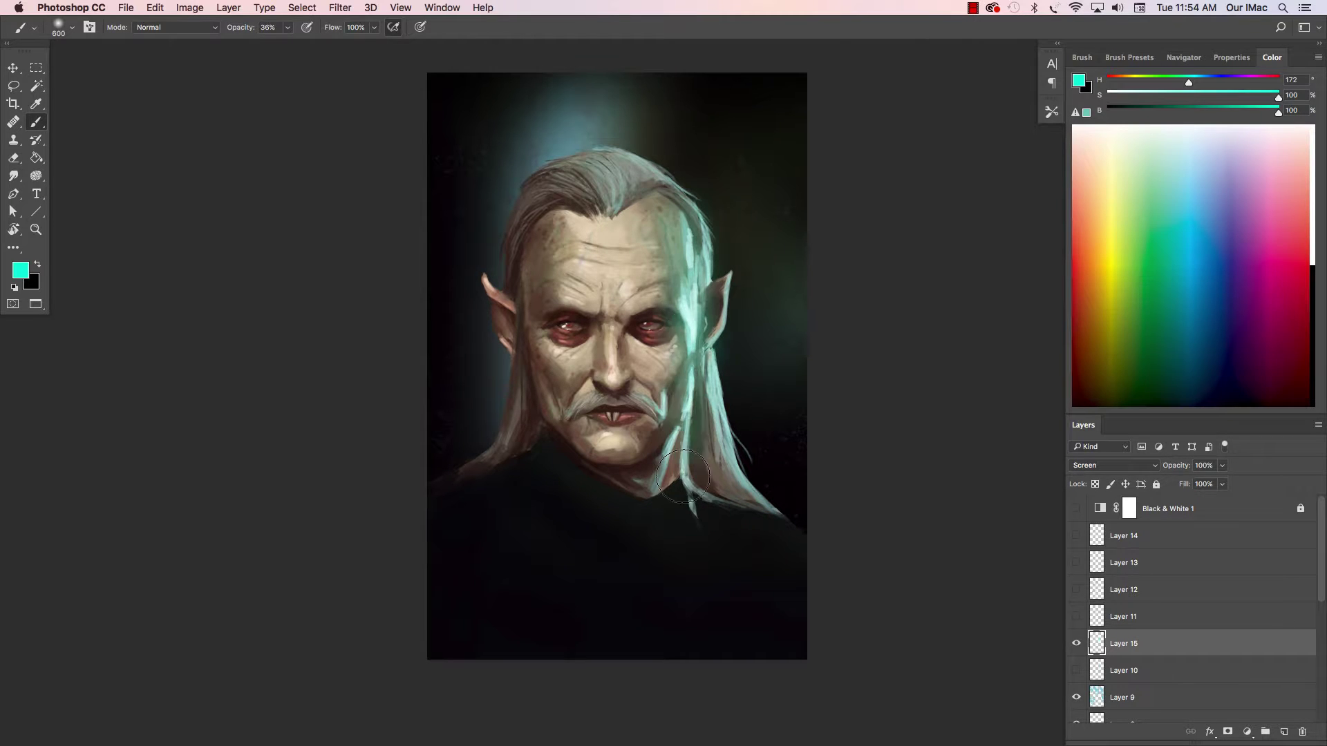
pyautogui.moveTo(698, 362); pyautogui.dragTo(680, 508)
pyautogui.moveTo(705, 387)
pyautogui.mouseDown()
pyautogui.moveTo(689, 483)
pyautogui.moveTo(693, 412)
pyautogui.moveTo(713, 471)
pyautogui.moveTo(774, 518)
pyautogui.mouseUp()
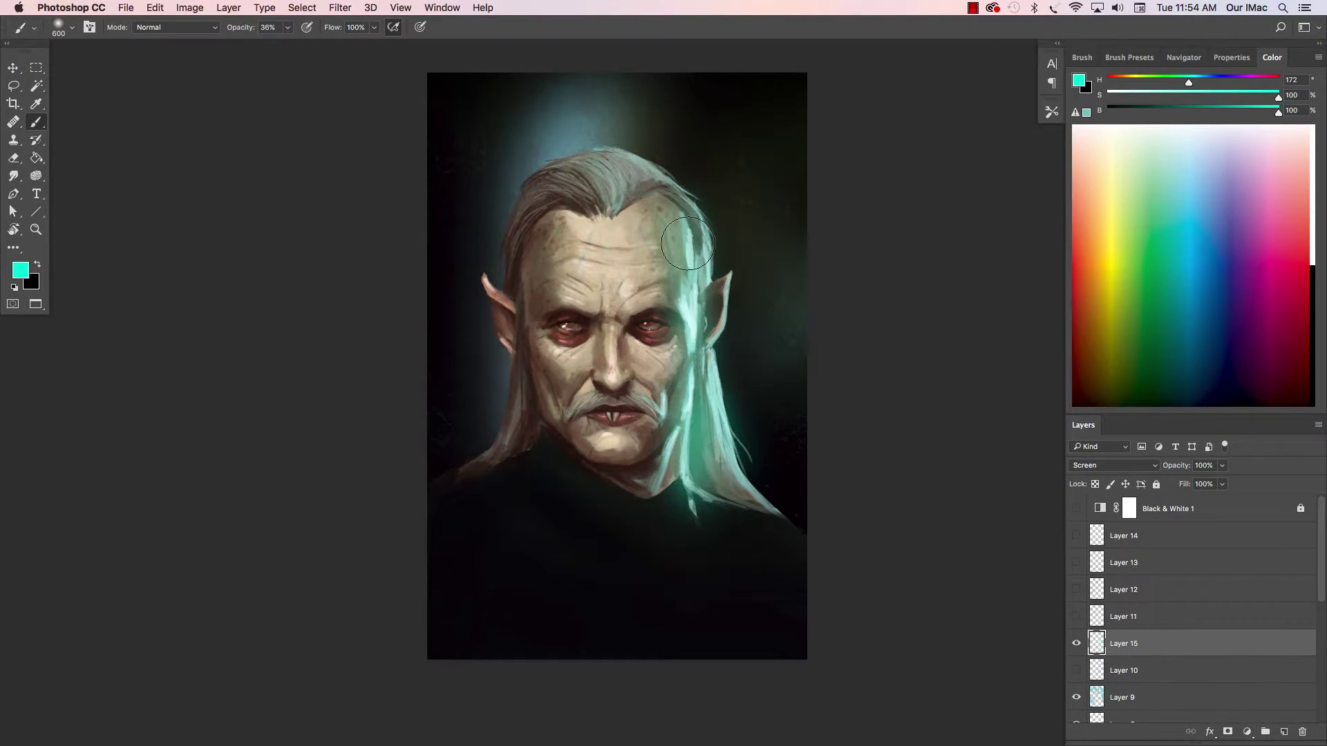
pyautogui.moveTo(684, 232); pyautogui.dragTo(692, 290)
# Step: Delete the painted glow layer and make Layer 10 visible
pyautogui.moveTo(1281, 642); pyautogui.dragTo(1302, 732)
pyautogui.click(1075, 630)
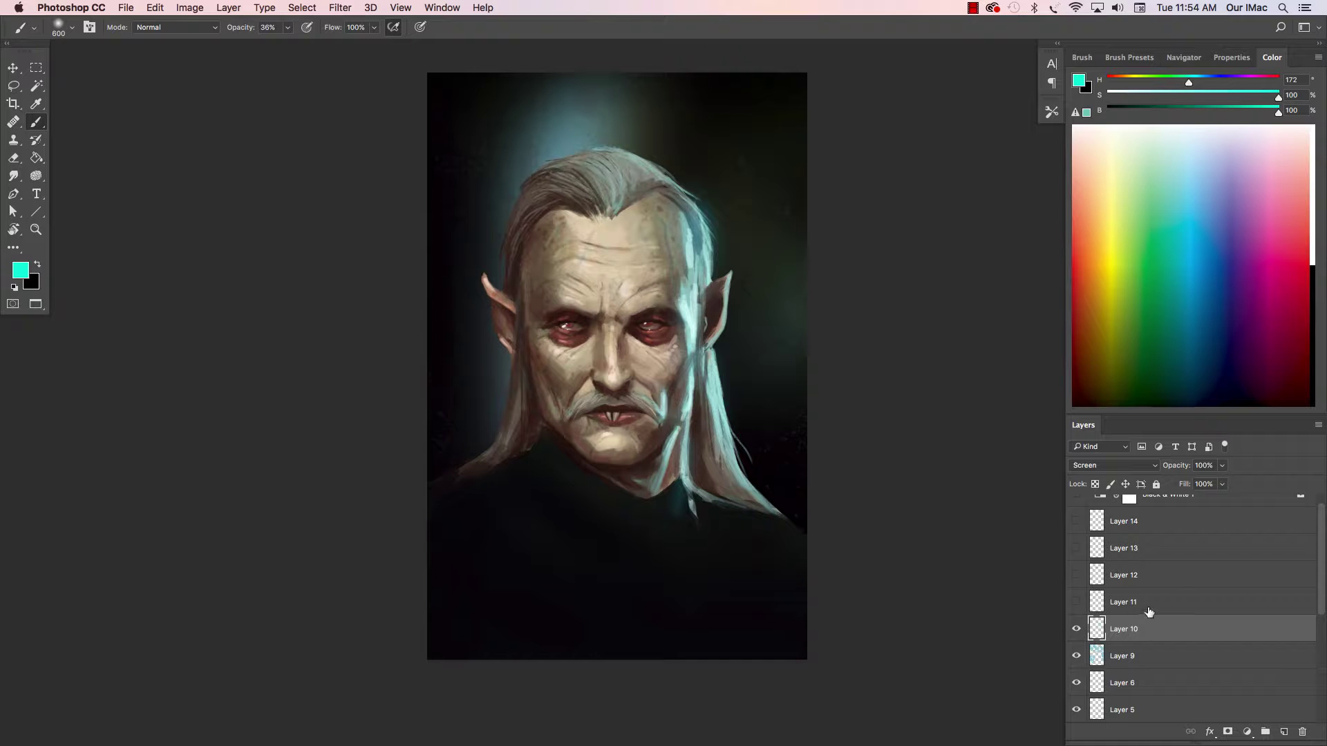
# Step: Select Layer 11, make it visible and compare the portrait with and without it
pyautogui.click(1148, 611)
pyautogui.click(1076, 603)
pyautogui.click(1076, 603)
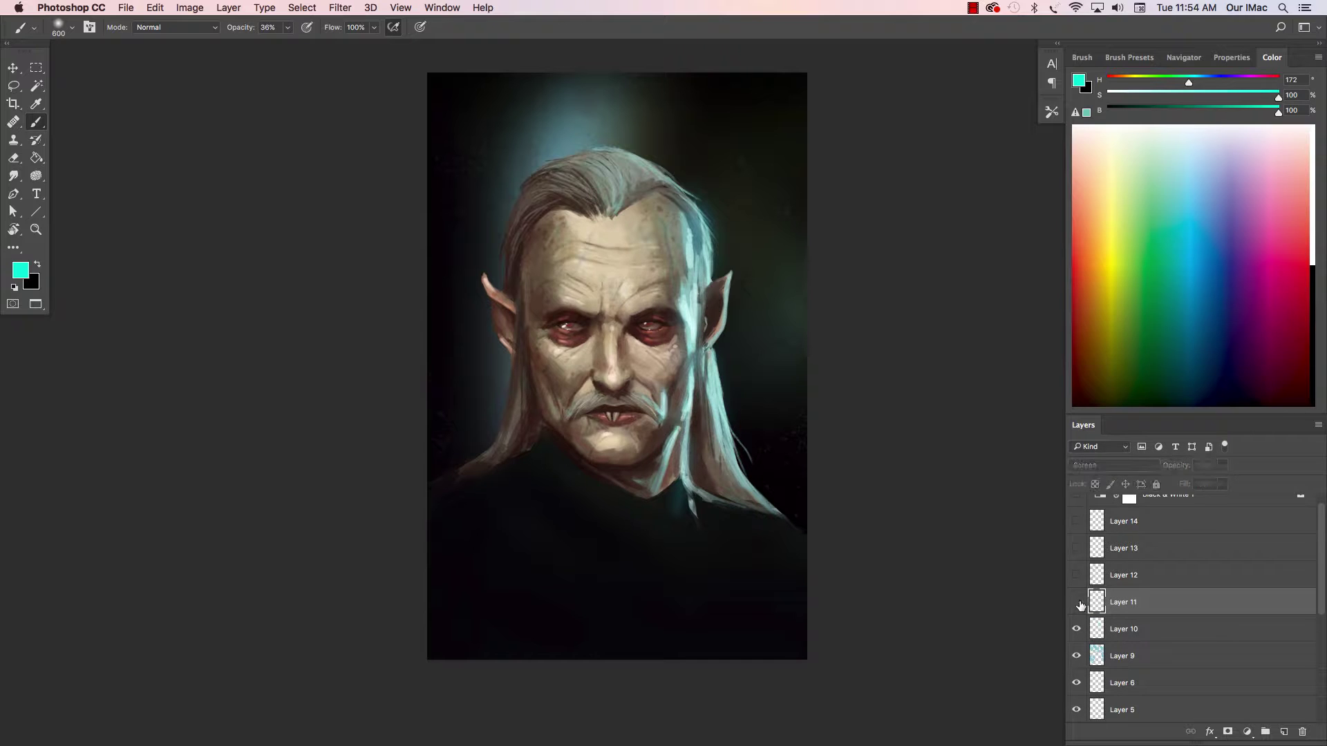
pyautogui.click(1077, 603)
pyautogui.press('v')
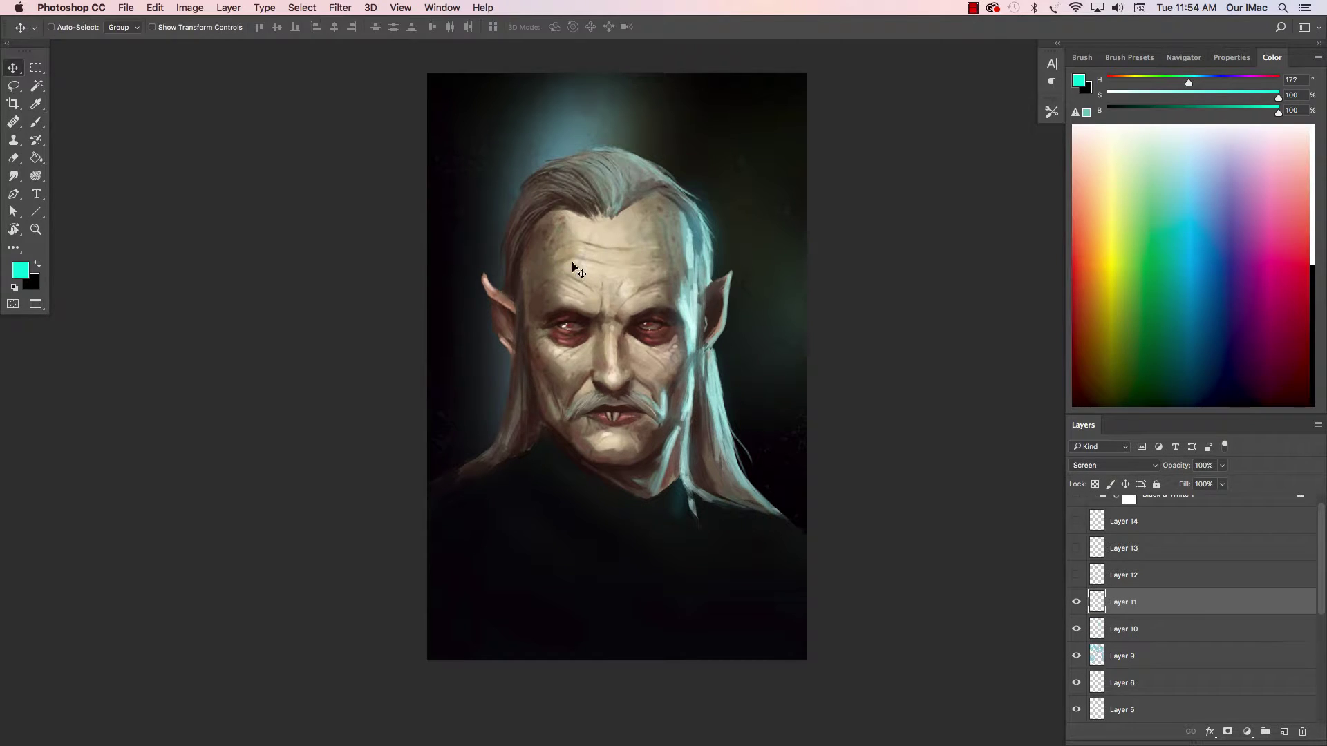
pyautogui.click(1075, 602)
pyautogui.click(1075, 604)
# Step: Select Layer 12, collapse the color controls to see the full layer stack, and compare the portrait with the layer on and off, leaving it visible
pyautogui.click(1100, 575)
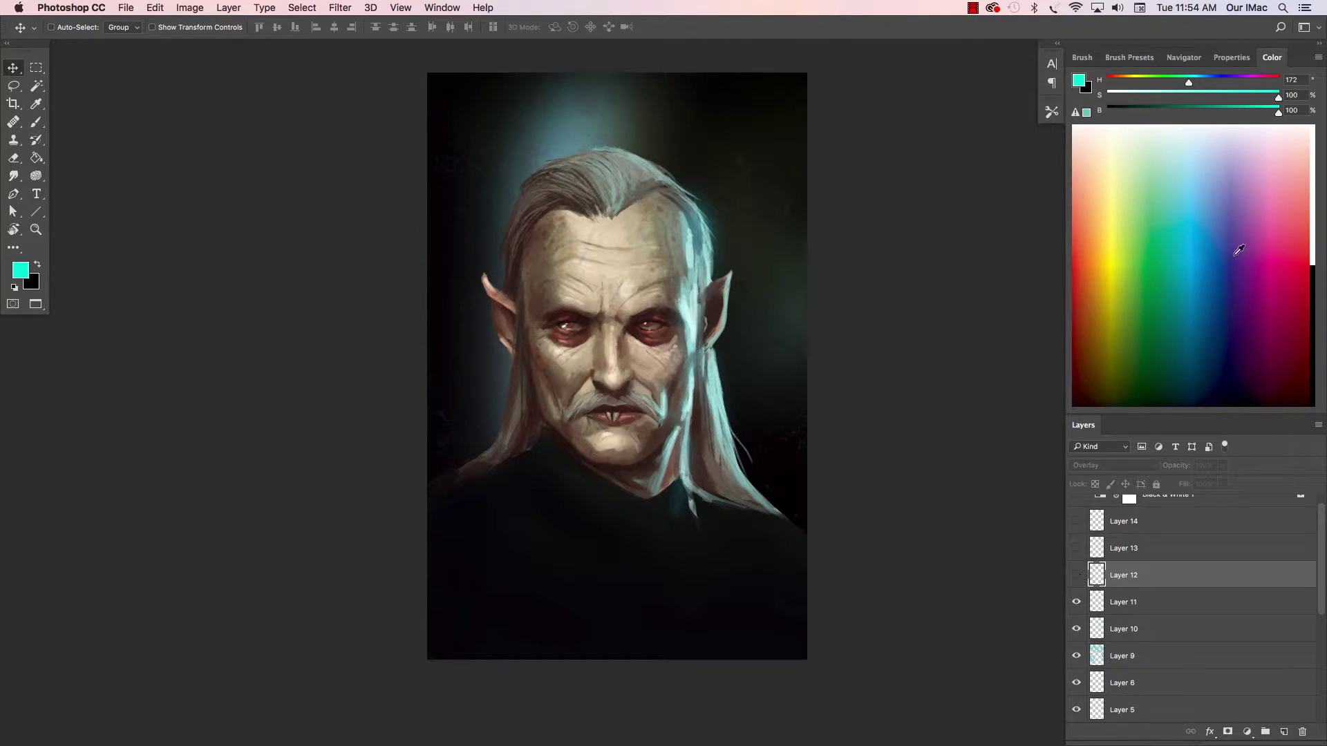
pyautogui.doubleClick(1270, 60)
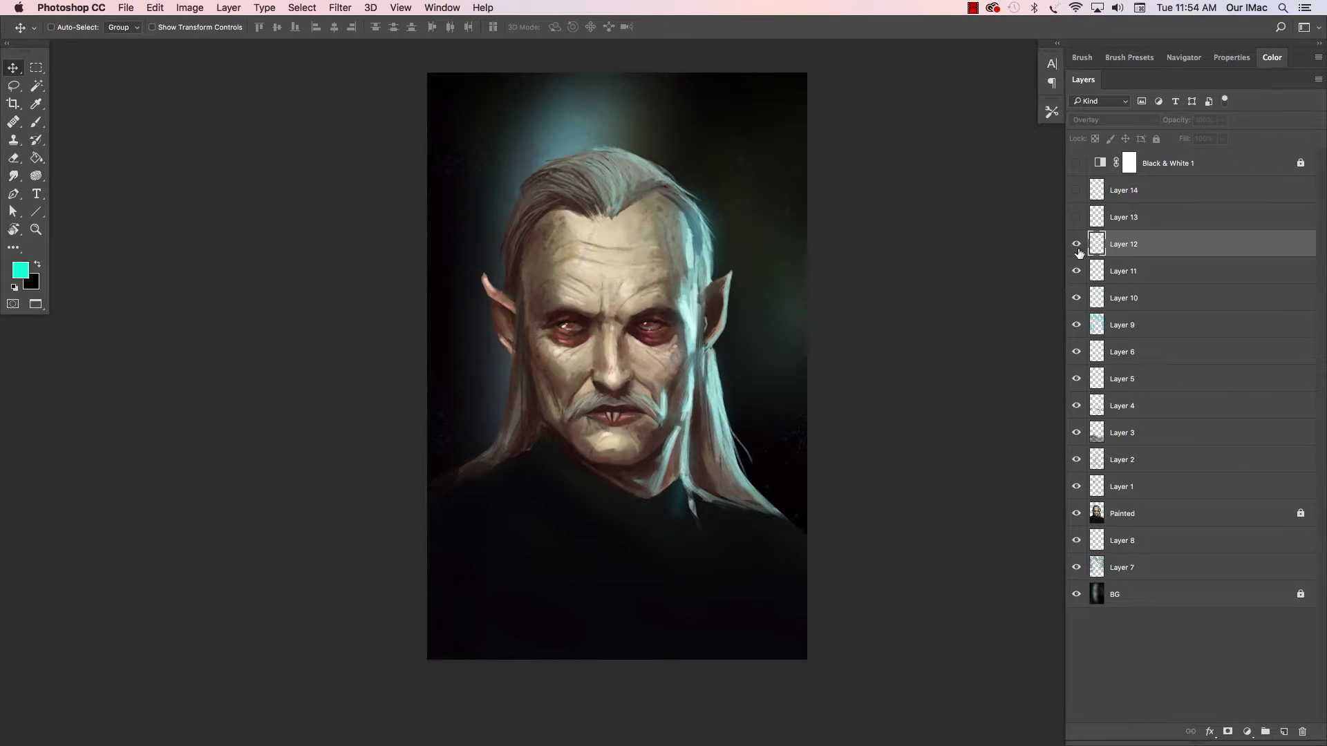
pyautogui.click(1077, 248)
pyautogui.click(1076, 247)
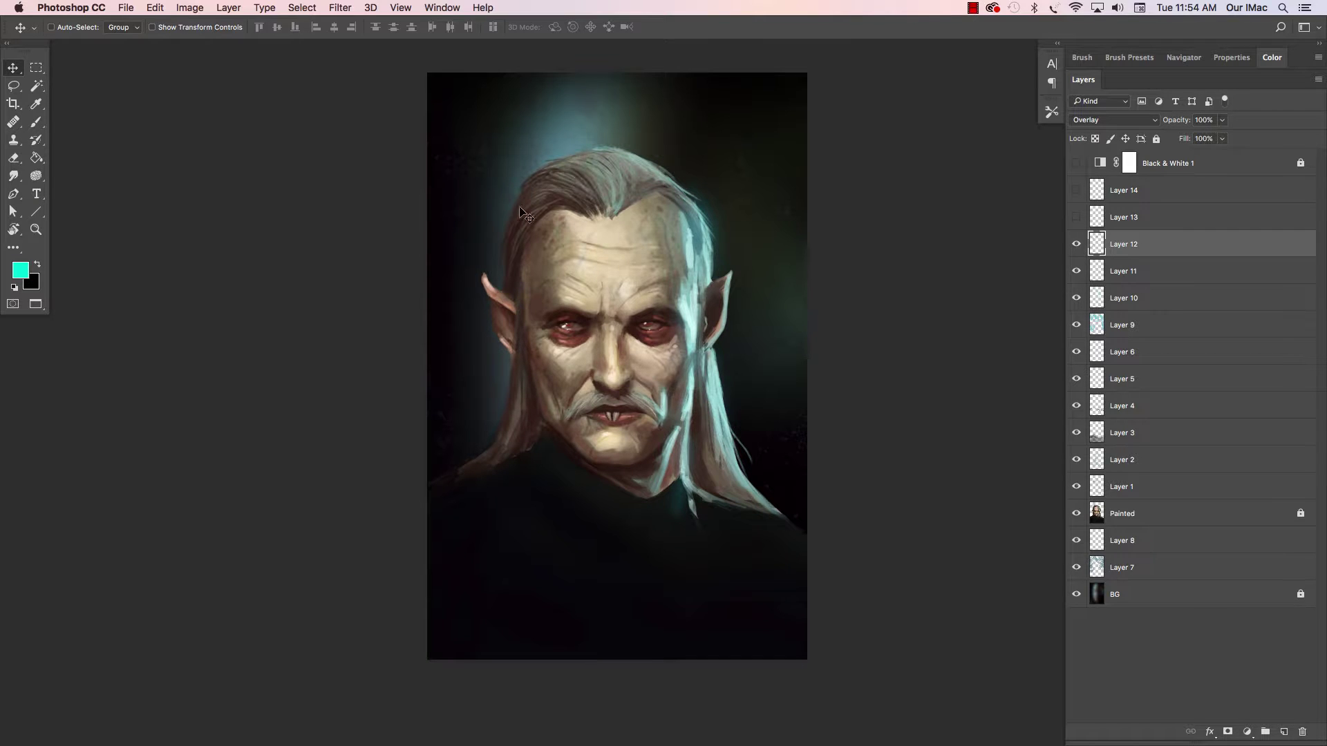
pyautogui.click(1076, 245)
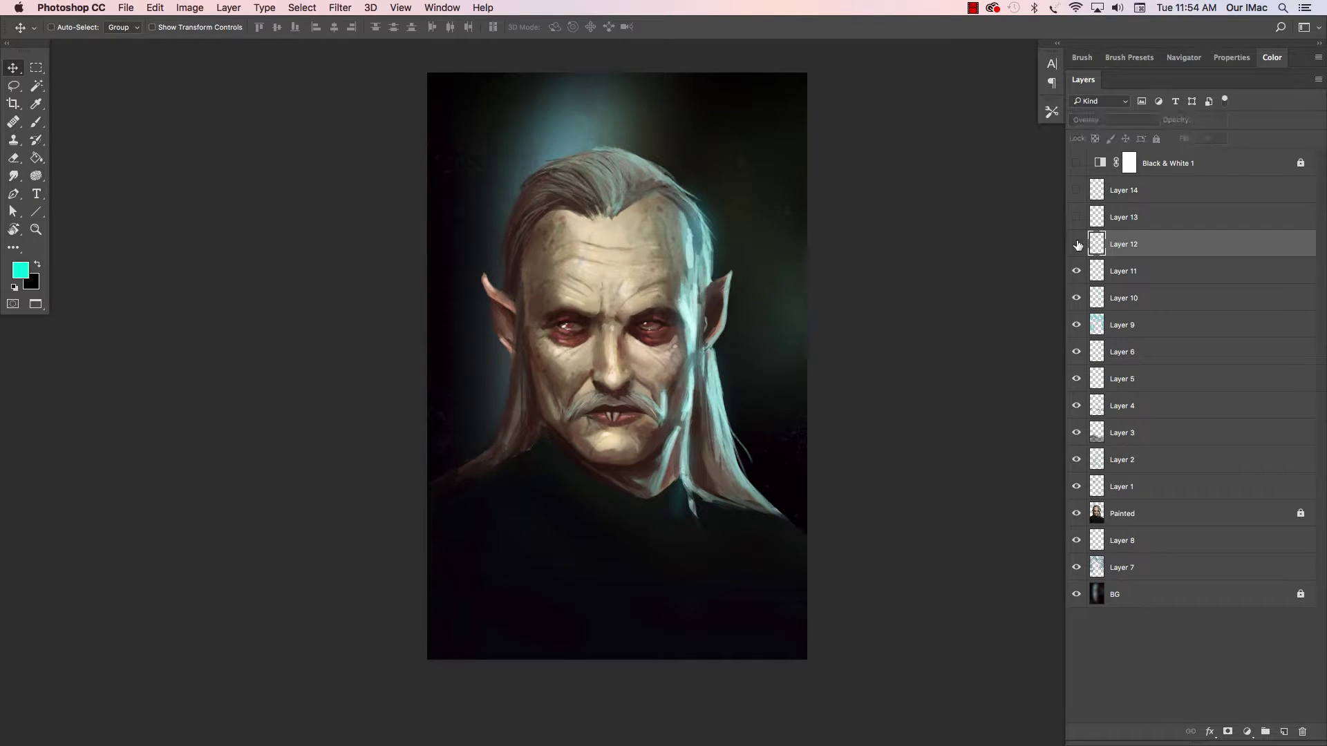
pyautogui.click(1076, 246)
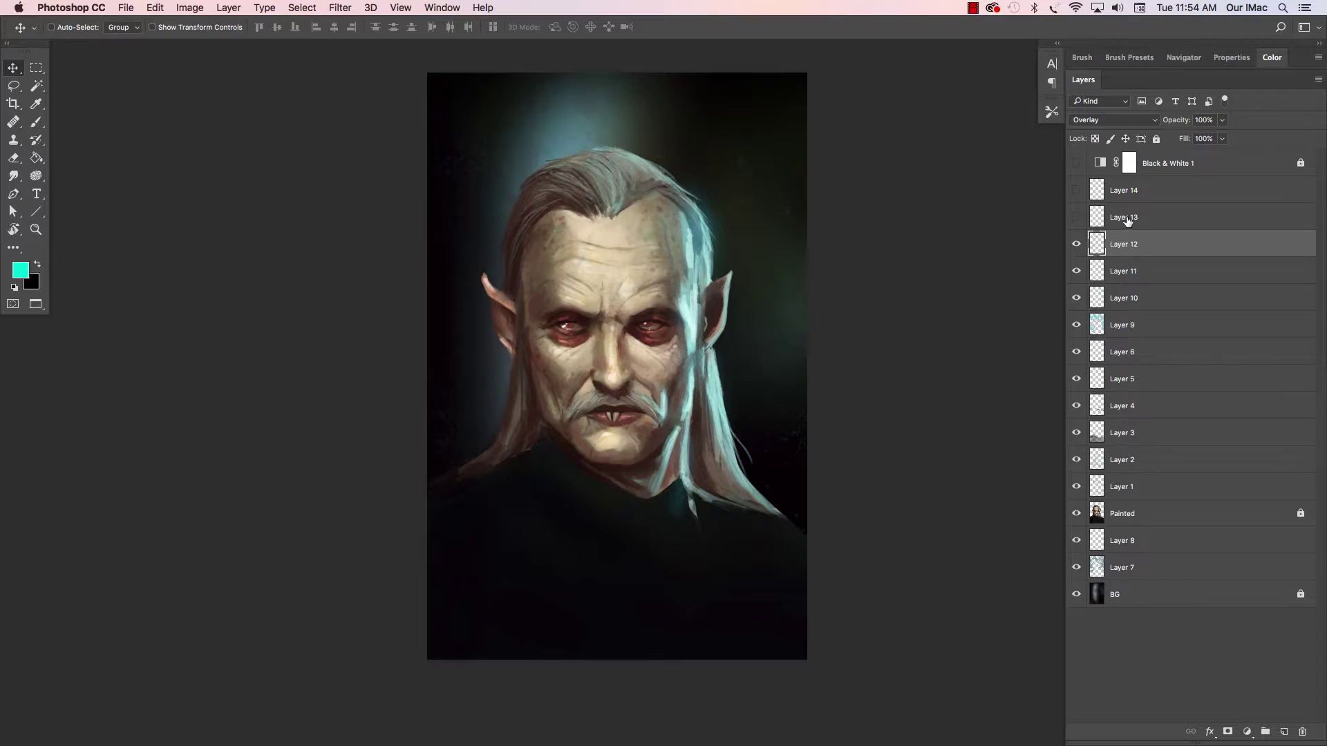
# Step: Select Layer 13, make it visible and compare the signature on the dark clothing with and without it
pyautogui.click(1126, 220)
pyautogui.click(1077, 218)
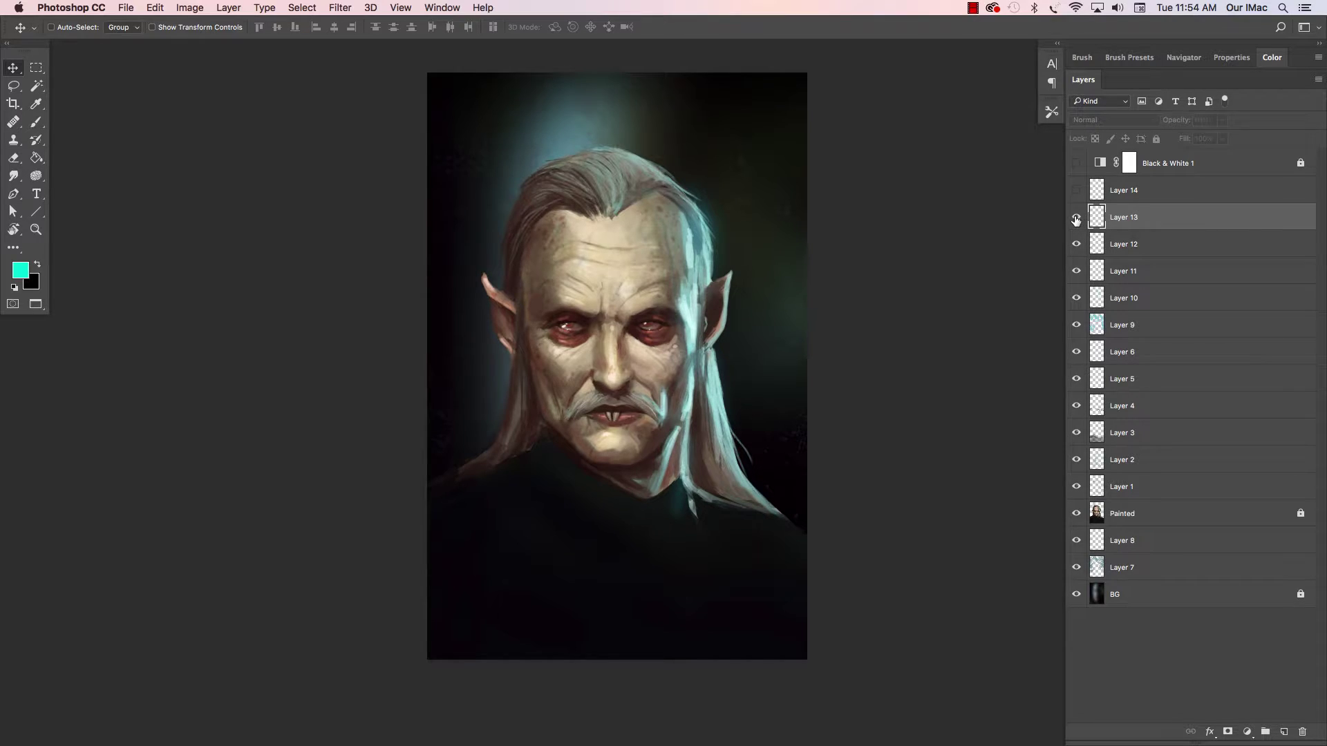
pyautogui.moveTo(696, 571)
pyautogui.mouseDown()
pyautogui.moveTo(844, 580)
pyautogui.moveTo(1002, 353)
pyautogui.moveTo(767, 281)
pyautogui.moveTo(717, 373)
pyautogui.moveTo(678, 367)
pyautogui.moveTo(854, 347)
pyautogui.moveTo(773, 353)
pyautogui.moveTo(776, 388)
pyautogui.moveTo(832, 376)
pyautogui.moveTo(692, 320)
pyautogui.mouseUp()
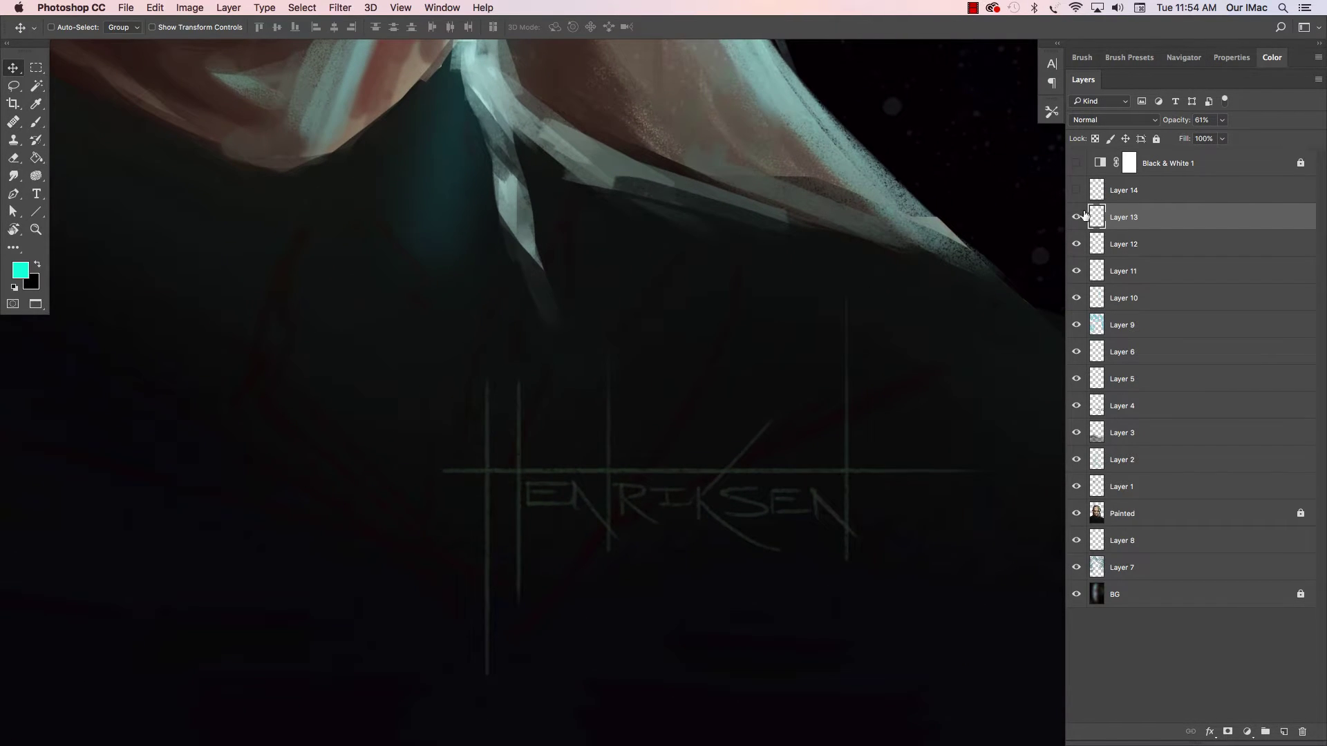
pyautogui.click(1079, 216)
pyautogui.click(1080, 217)
pyautogui.press('super+0')
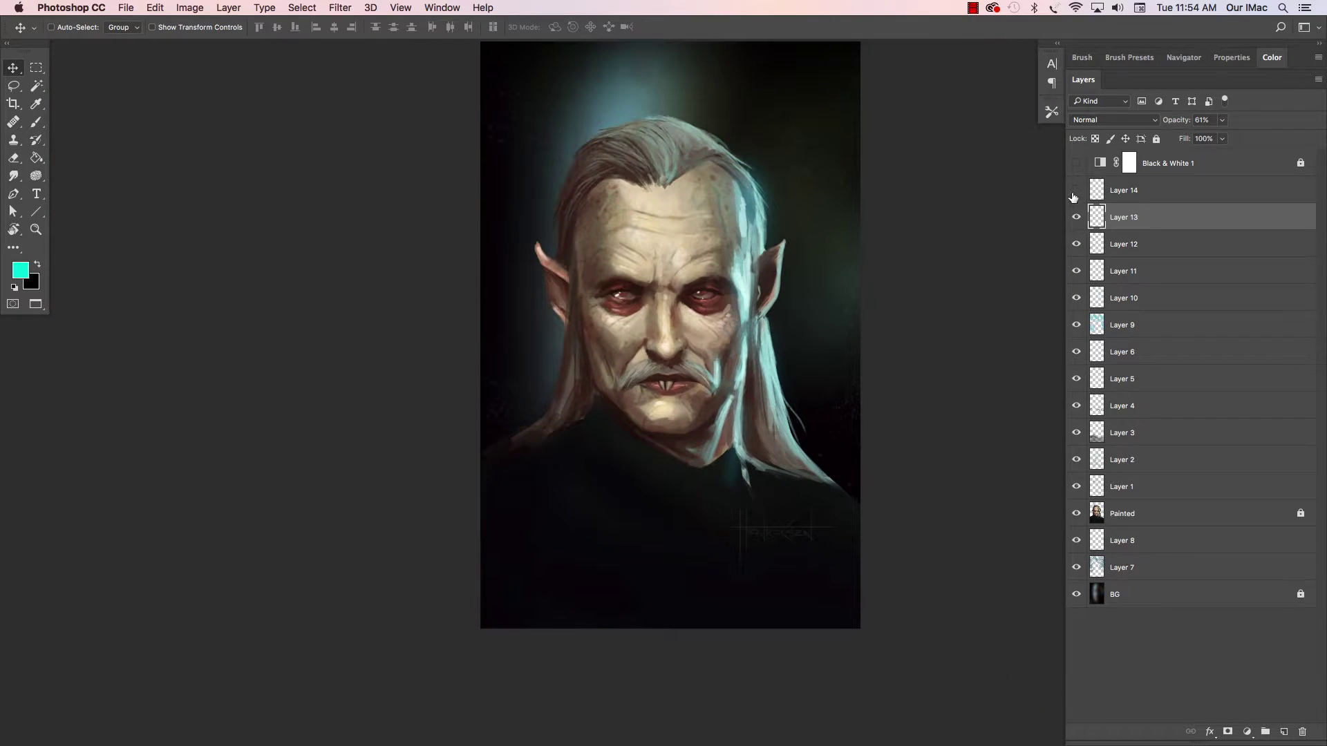
# Step: Make Layer 14 visible, select it and compare the face details with and without it
pyautogui.press('super+equal')
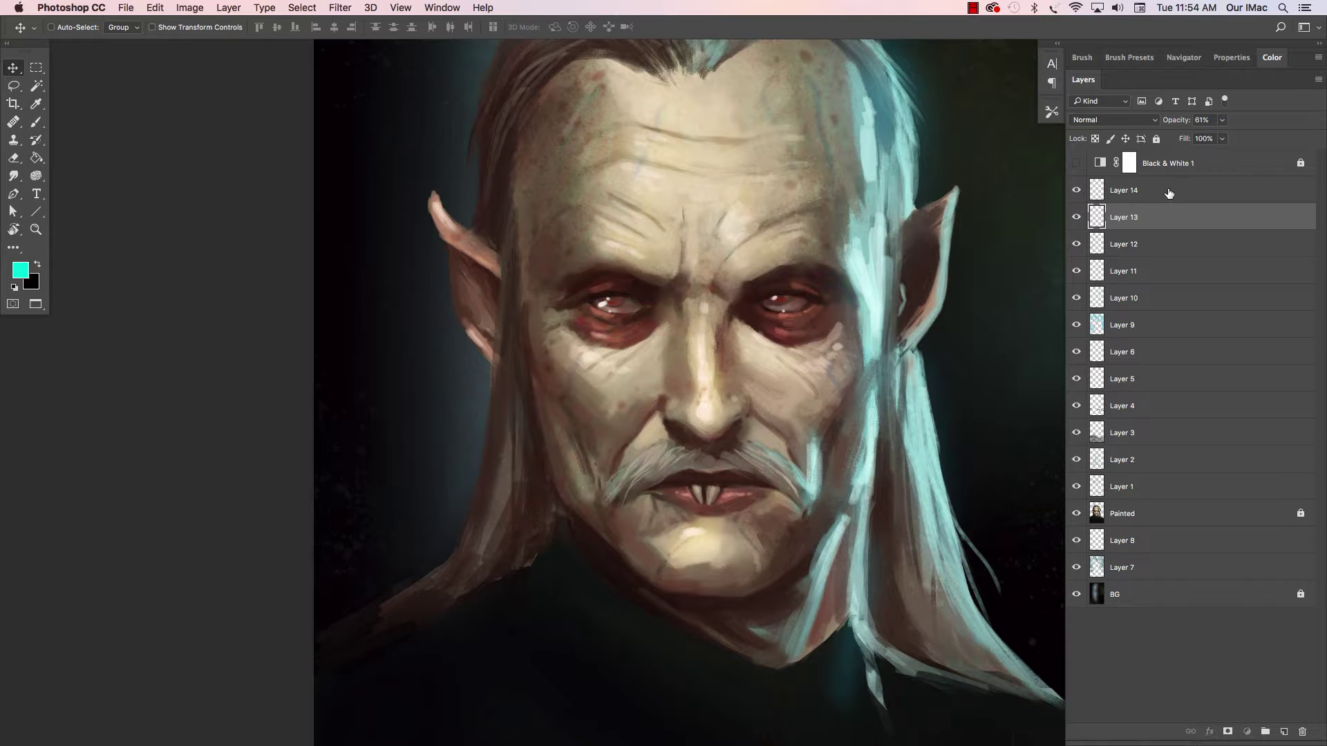
pyautogui.click(1098, 191)
pyautogui.click(1076, 190)
pyautogui.scroll(-5, 689, 337)
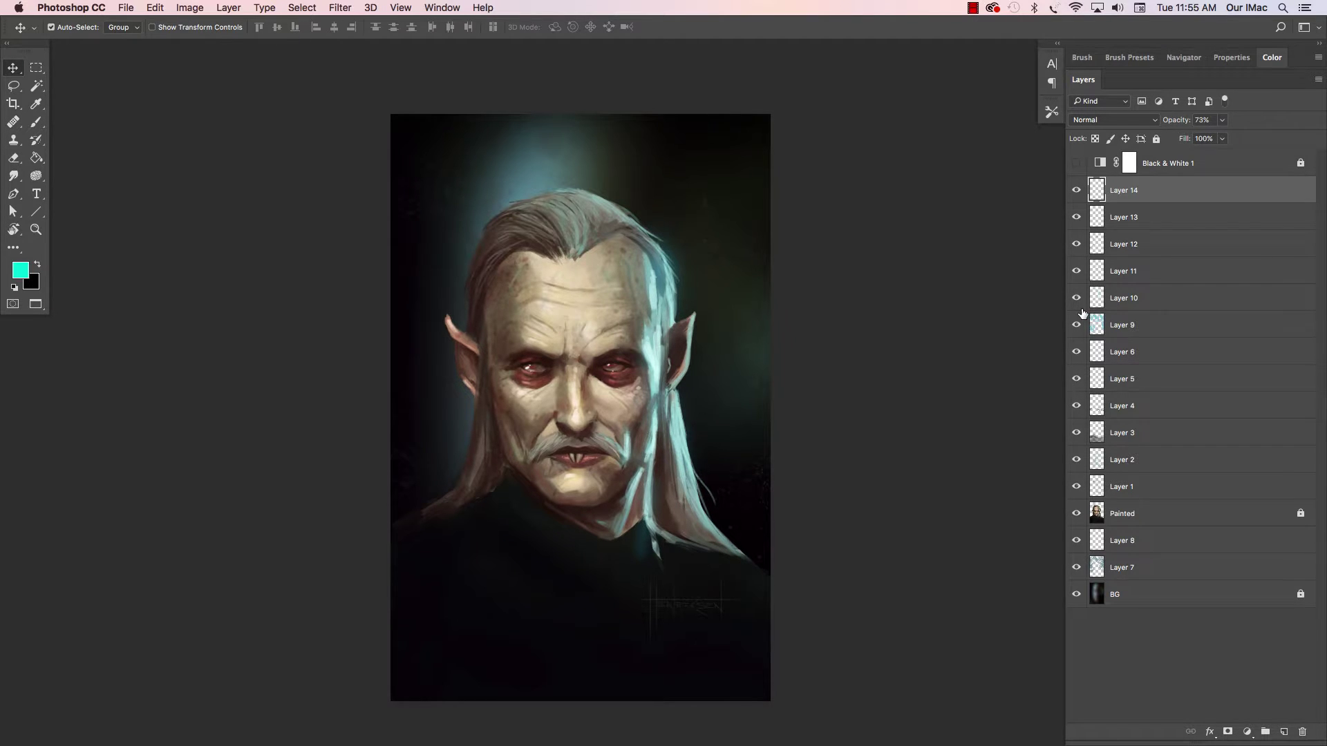
# Step: Stamp all visible layers into a new merged layer above Layer 14
pyautogui.press('super+alt+shift+e')
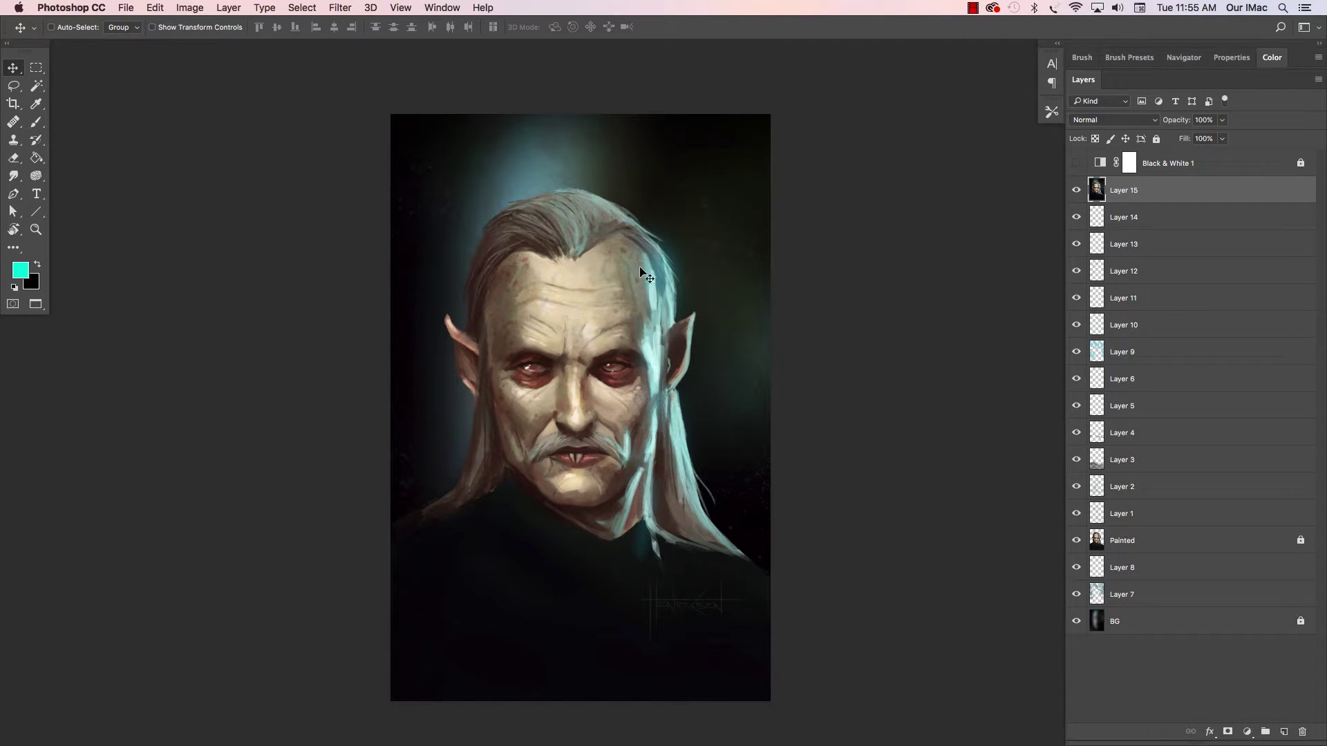
pyautogui.press('super+space')
pyautogui.moveTo(601, 333); pyautogui.dragTo(511, 252)
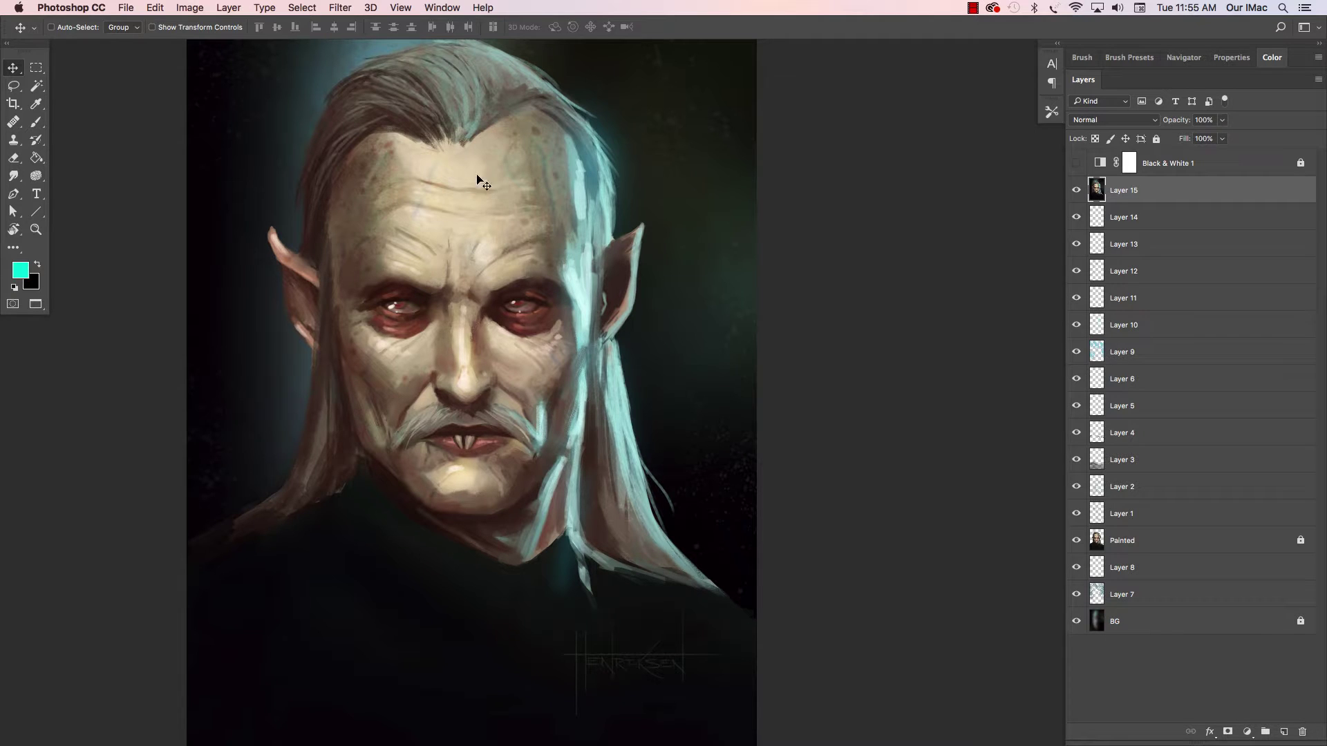
# Step: Sharpen Layer 15 with Unsharp Mask at amount 120%, radius 5.2 pixels and threshold 6, comparing the preview before applying it
pyautogui.click(338, 9)
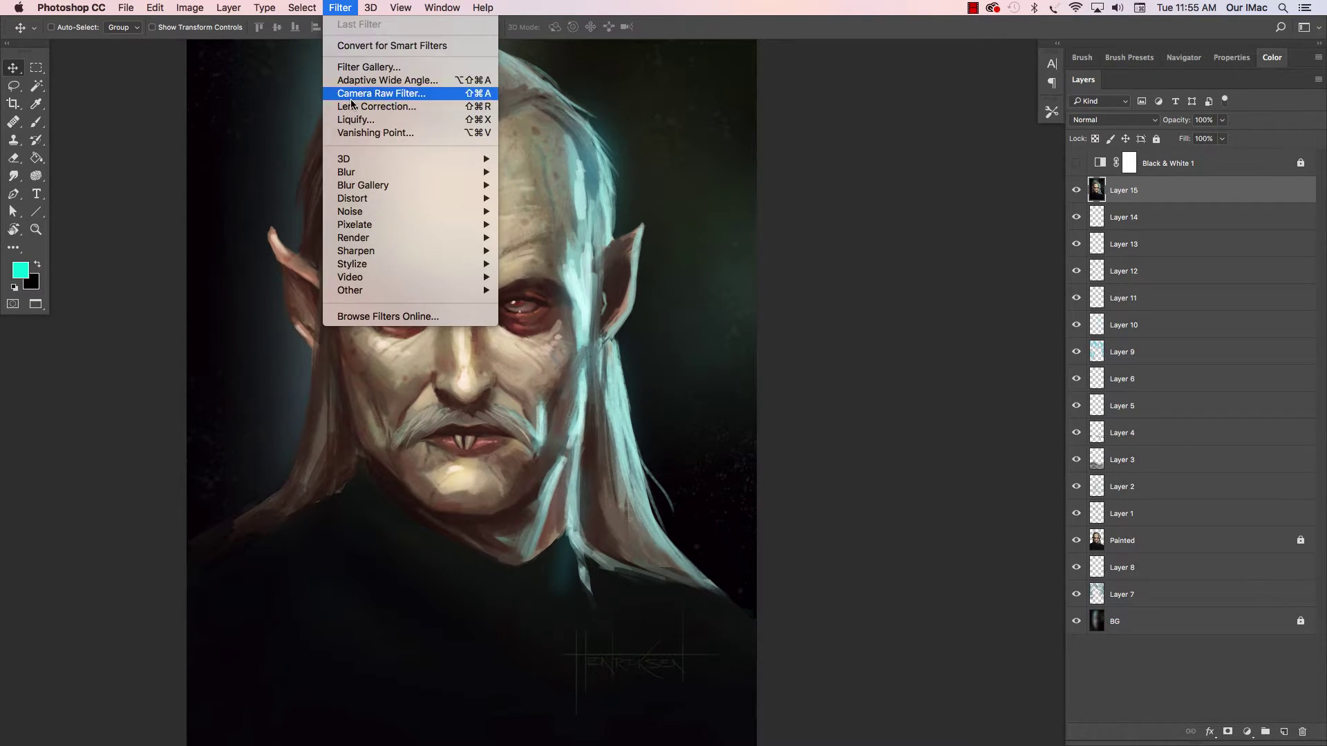
pyautogui.moveTo(344, 253)
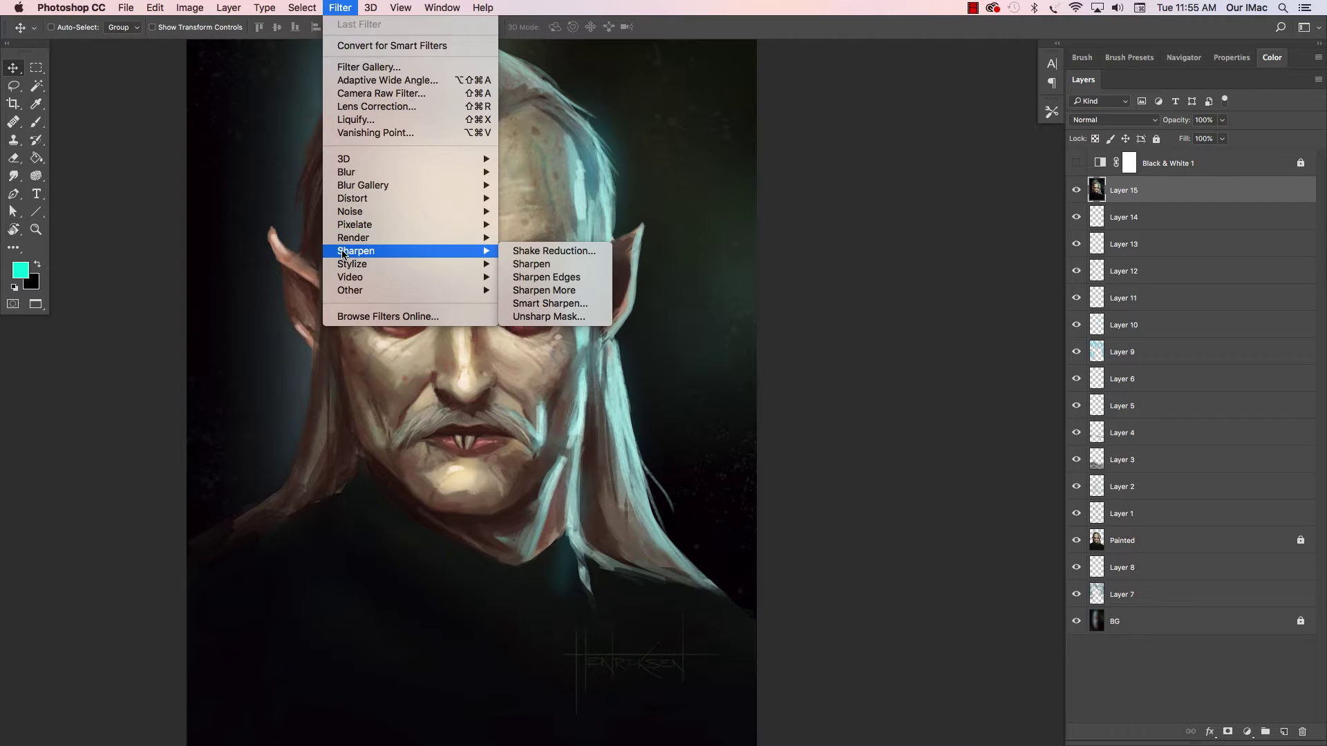
pyautogui.click(550, 316)
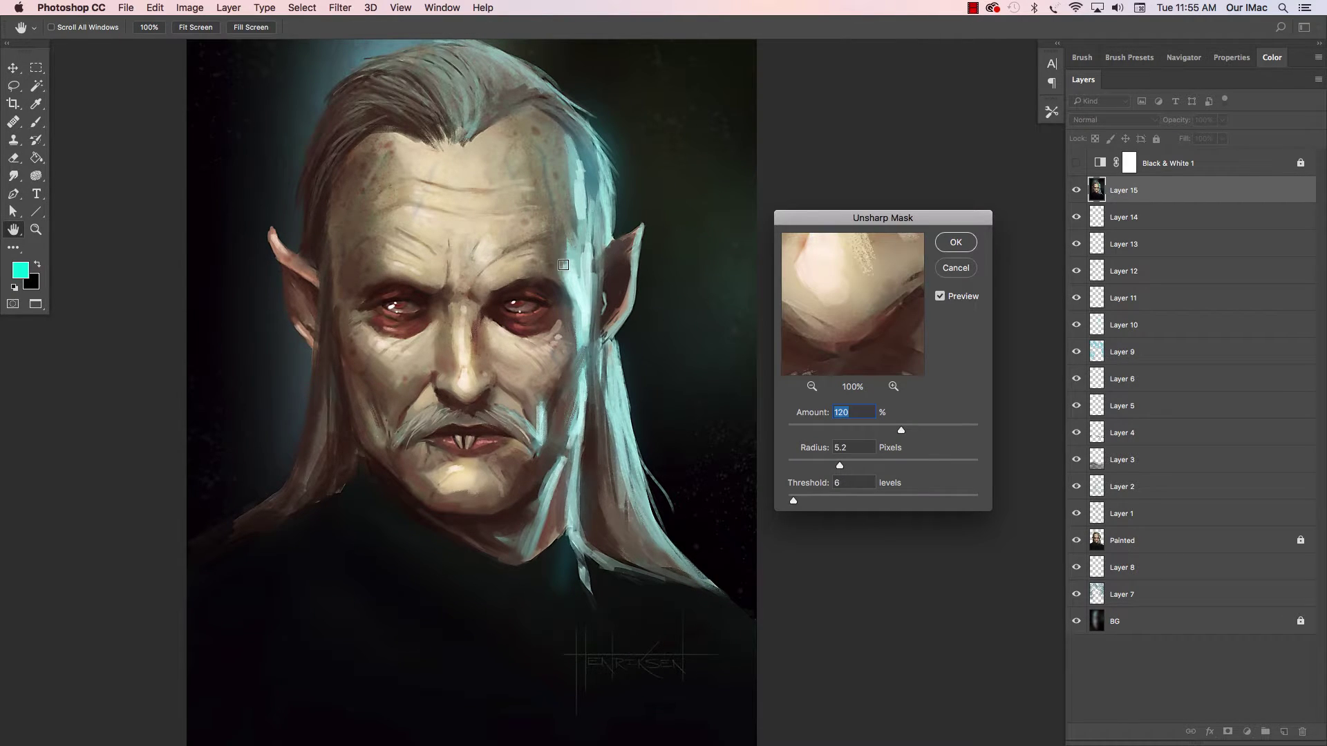
pyautogui.keyDown('super'); pyautogui.click(552, 276); pyautogui.keyUp('super')
pyautogui.keyDown('super'); pyautogui.click(589, 286); pyautogui.keyUp('super')
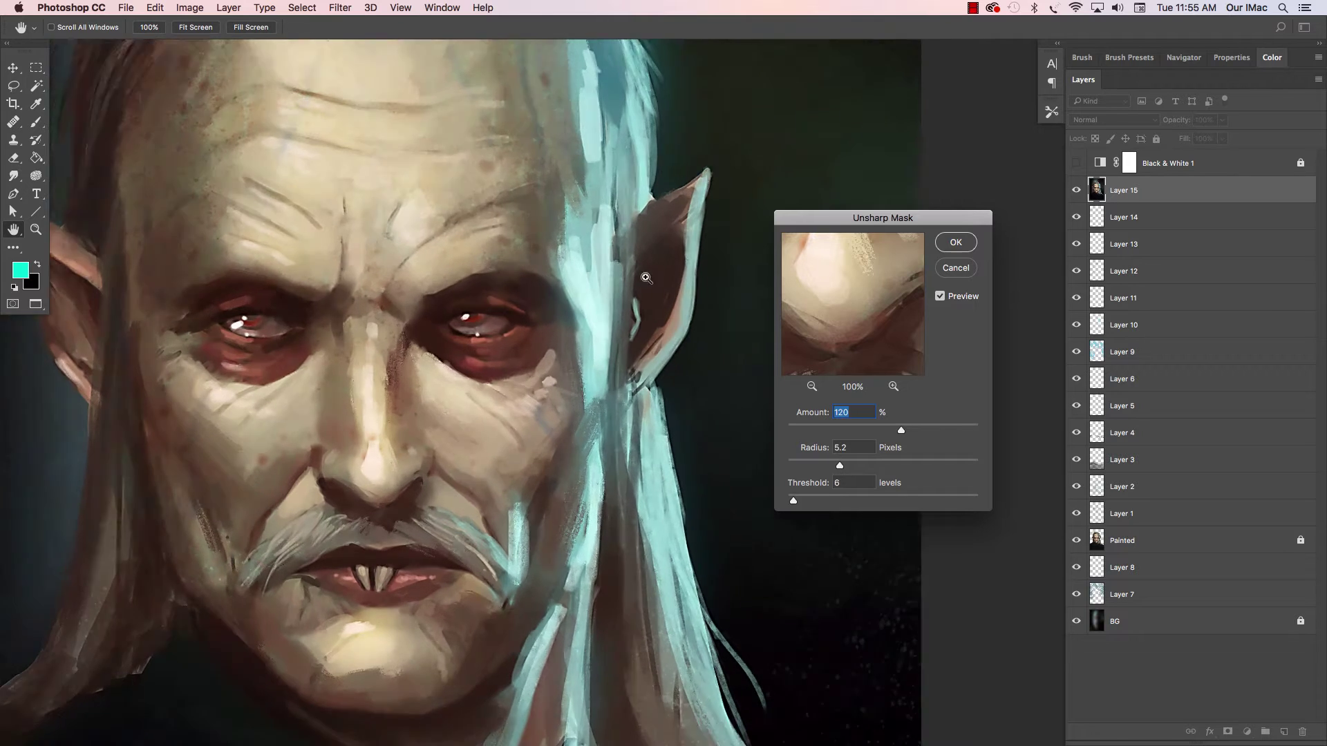
pyautogui.keyDown('super'); pyautogui.click(580, 332); pyautogui.keyUp('super')
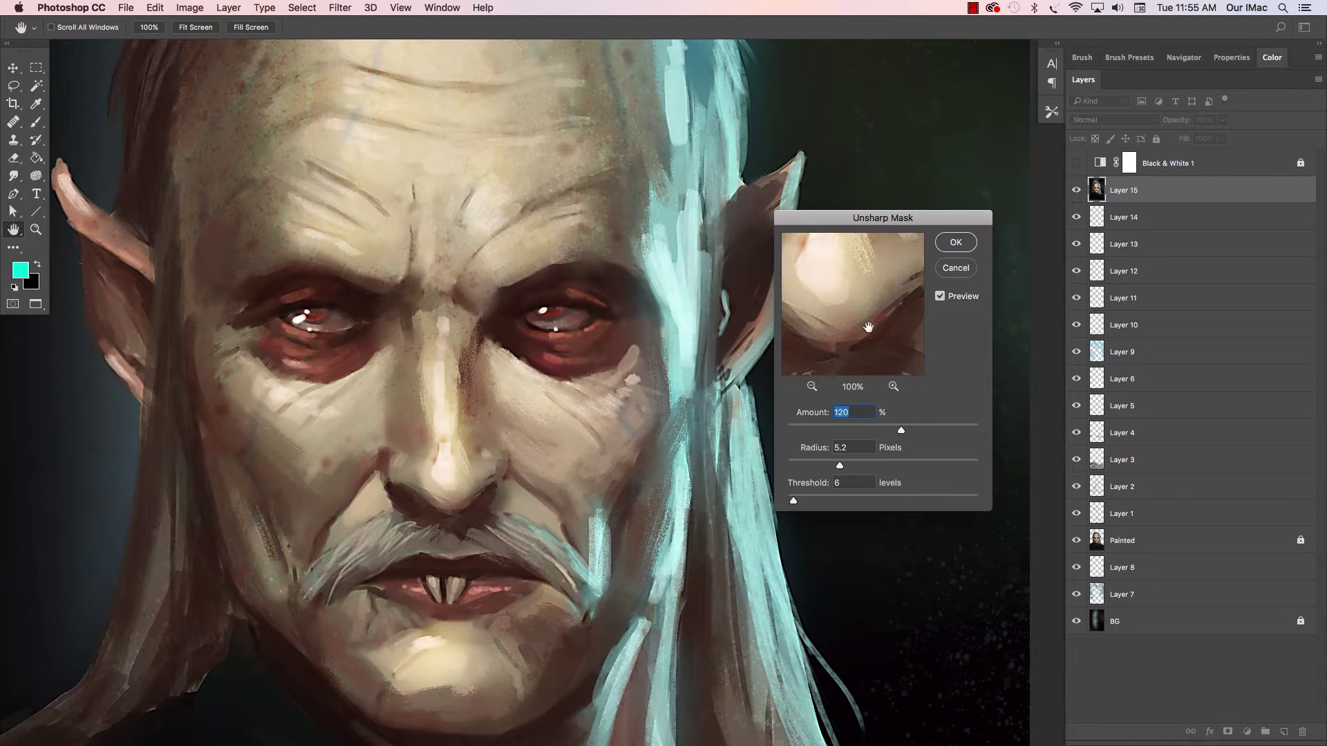
pyautogui.click(939, 297)
pyautogui.click(940, 297)
pyautogui.click(941, 299)
pyautogui.click(940, 297)
pyautogui.click(941, 298)
pyautogui.click(957, 242)
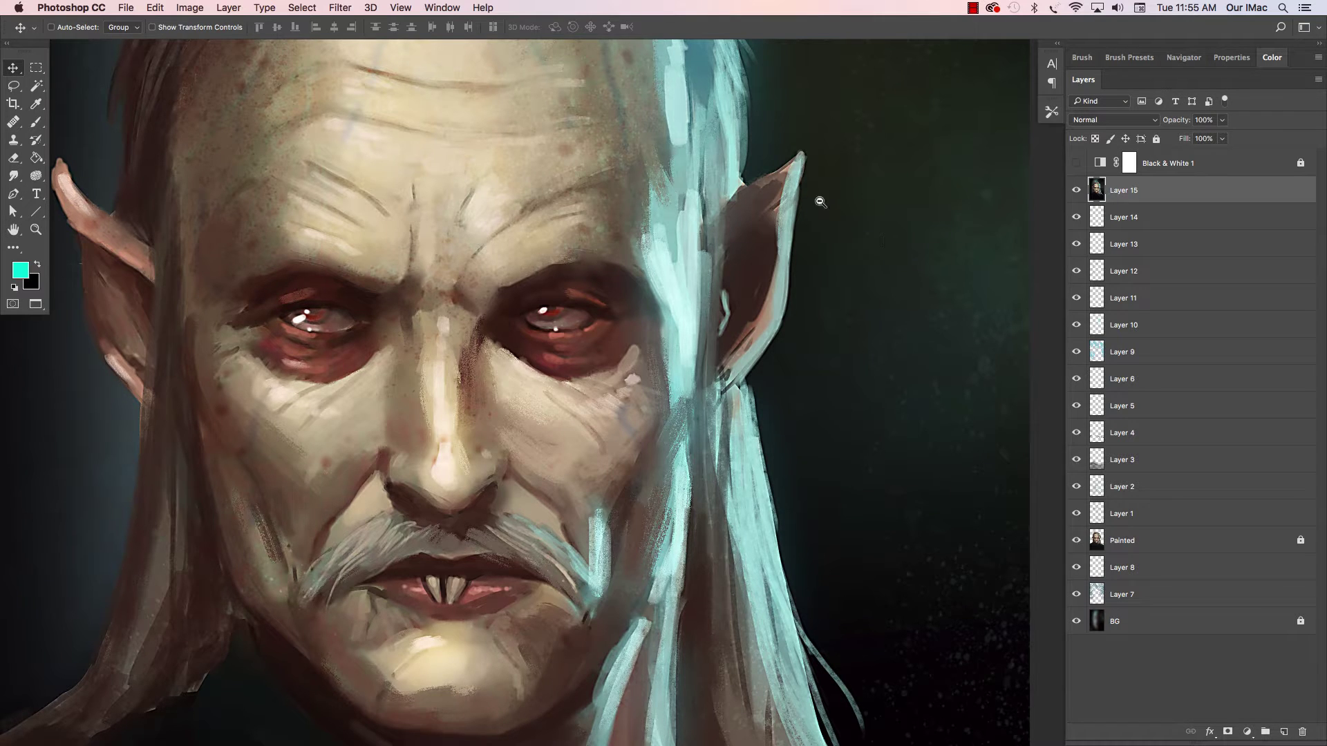
# Step: Compare the whole portrait with the sharpened Layer 15 hidden and shown, leaving it visible
pyautogui.keyDown('alt'); pyautogui.keyDown('super'); pyautogui.click(822, 201); pyautogui.keyUp('super'); pyautogui.keyUp('alt')
pyautogui.keyDown('alt'); pyautogui.keyDown('super'); pyautogui.click(832, 199); pyautogui.keyUp('super'); pyautogui.keyUp('alt')
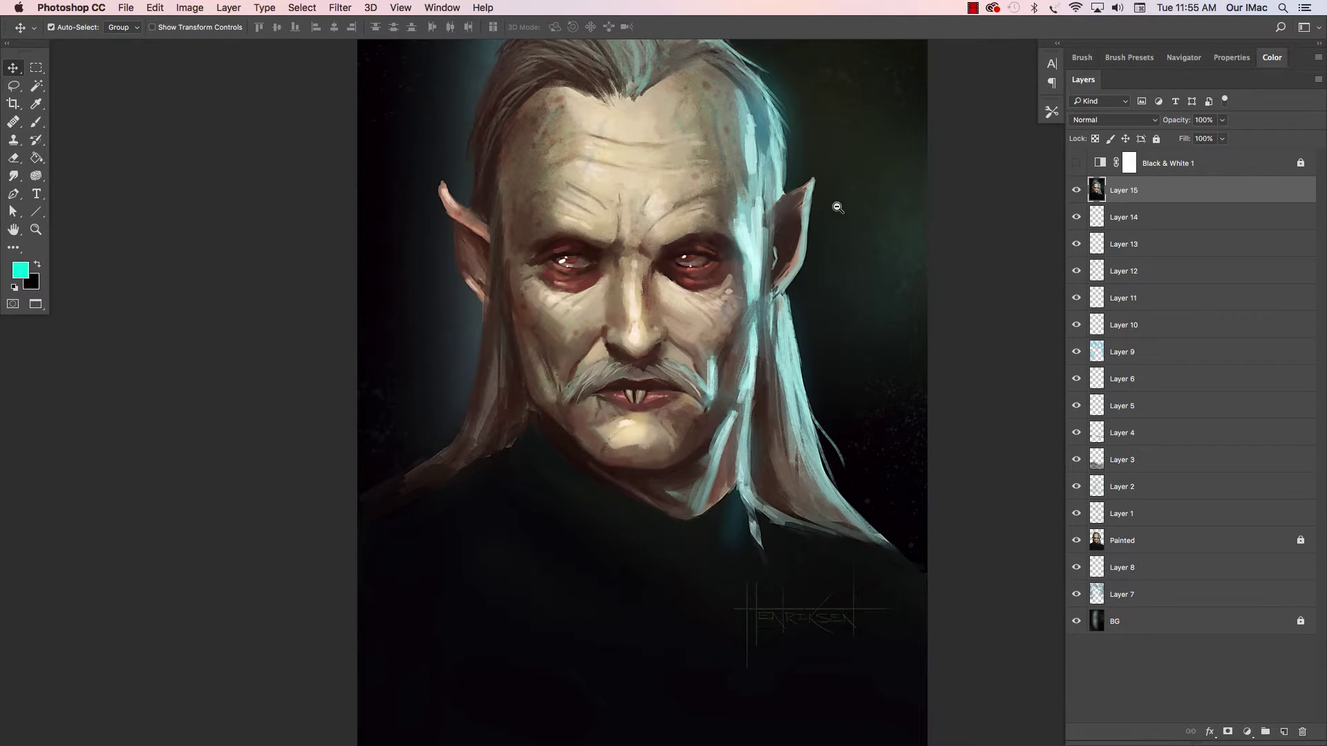
pyautogui.click(1076, 191)
pyautogui.click(1075, 193)
# Step: Reduce Layer 15's opacity to 49% and compare the softened sharpening on and off
pyautogui.keyDown('super'); pyautogui.click(891, 188); pyautogui.keyUp('super')
pyautogui.moveTo(1175, 122); pyautogui.dragTo(1149, 127)
pyautogui.write('49')
pyautogui.press('Return')
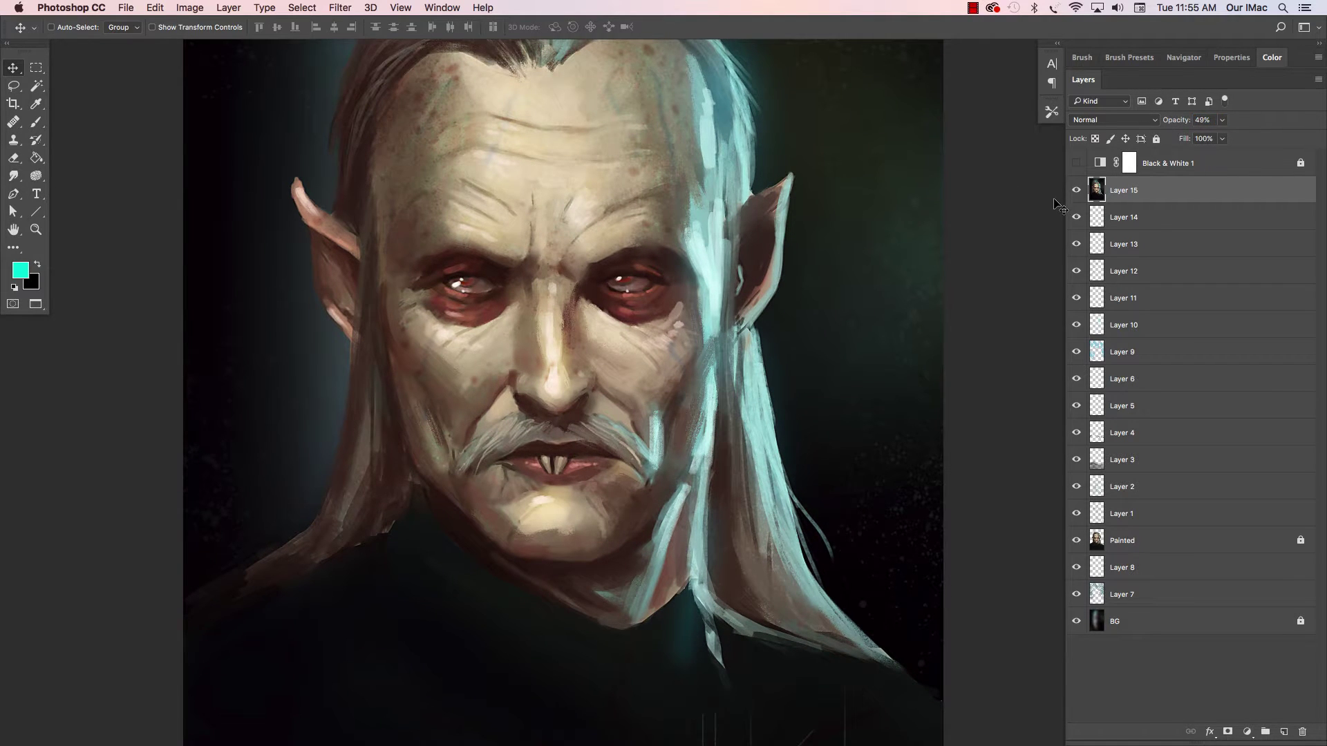
pyautogui.click(1076, 191)
pyautogui.click(1076, 190)
pyautogui.press('super+minus')
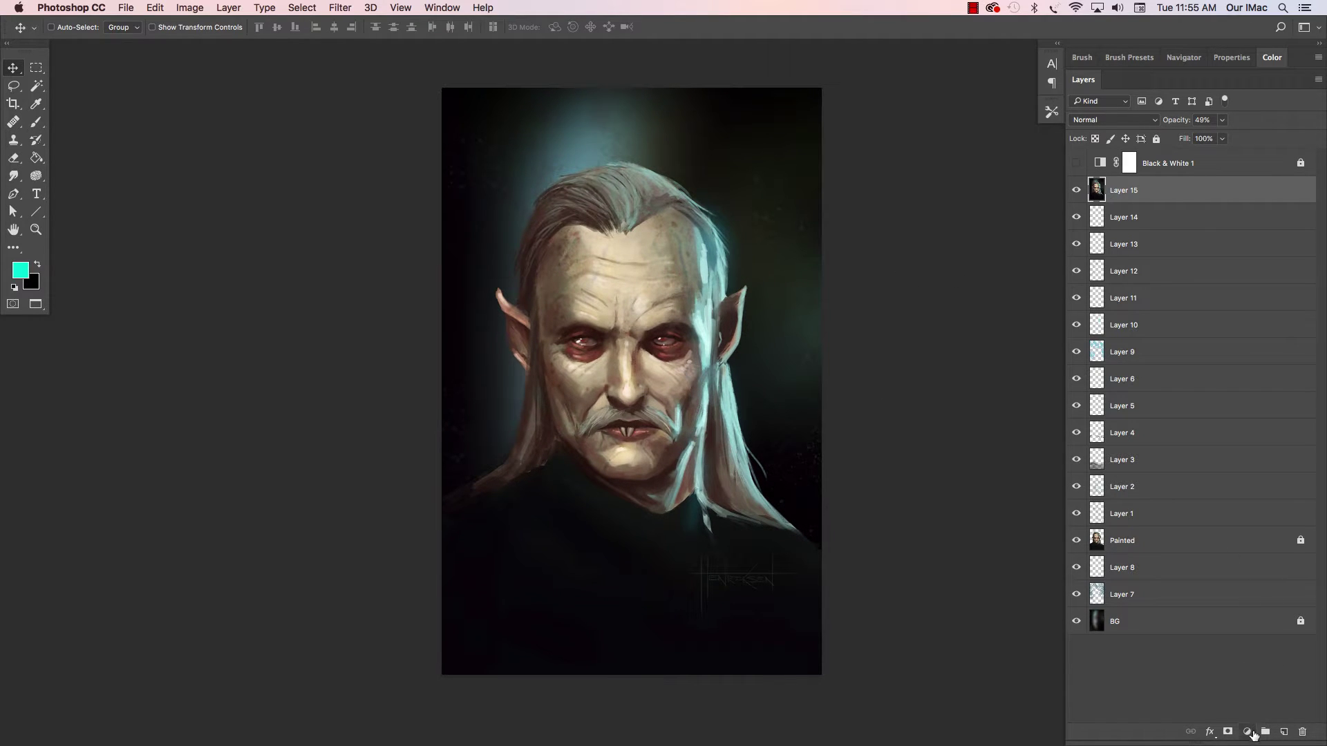
# Step: Add a Color Balance adjustment above Layer 15 with midtones at cyan-red -22, magenta-green +16 and yellow-blue +35
pyautogui.click(1246, 732)
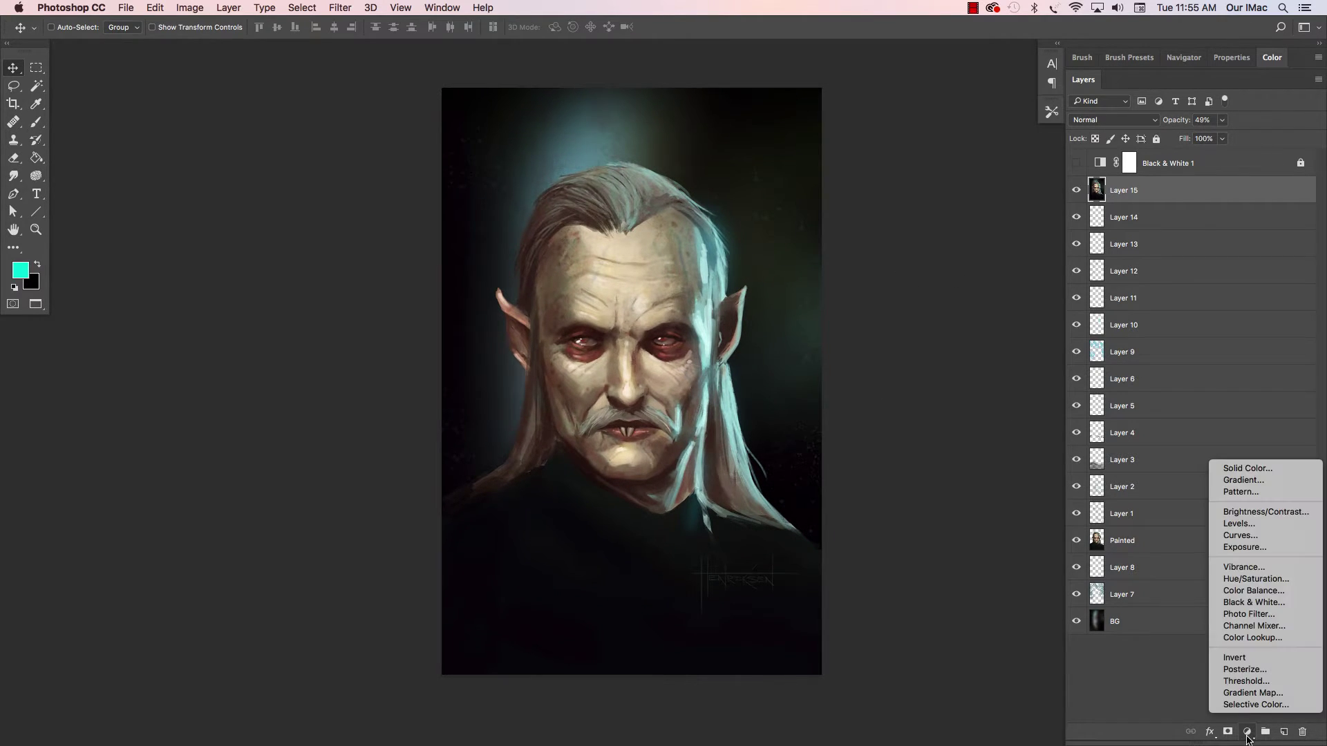
pyautogui.click(1264, 593)
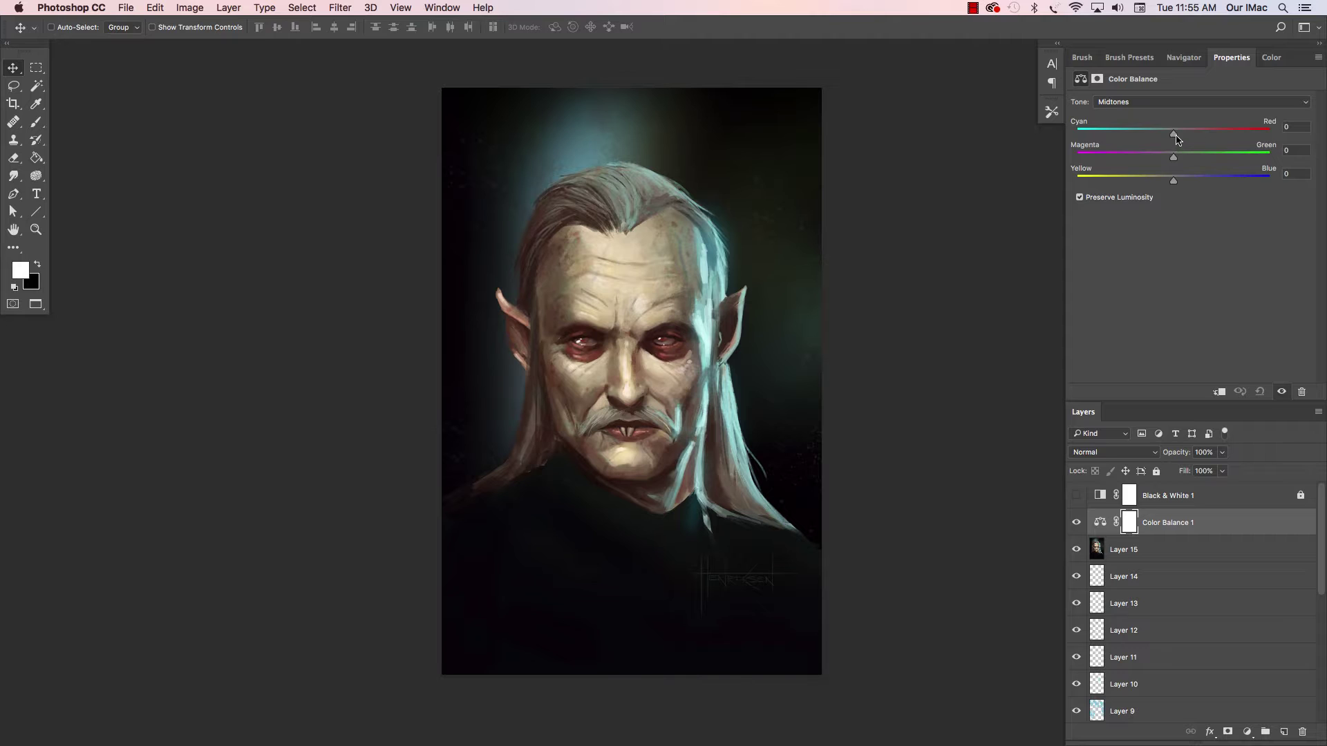
pyautogui.moveTo(1174, 133); pyautogui.dragTo(1199, 132)
pyautogui.moveTo(1174, 183); pyautogui.dragTo(1154, 183)
pyautogui.moveTo(1172, 155); pyautogui.dragTo(1129, 140)
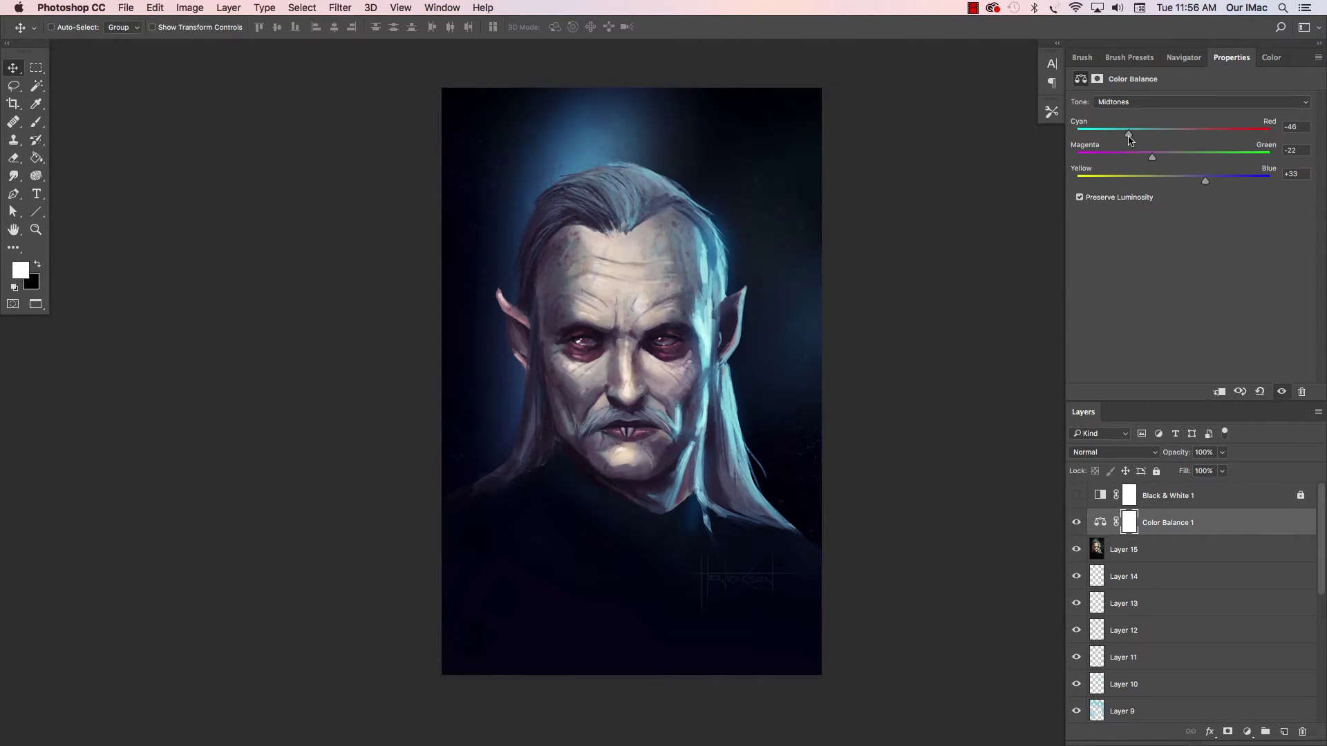
pyautogui.moveTo(1130, 134)
pyautogui.mouseDown()
pyautogui.moveTo(1201, 134)
pyautogui.moveTo(1188, 156)
pyautogui.moveTo(1152, 137)
pyautogui.mouseUp()
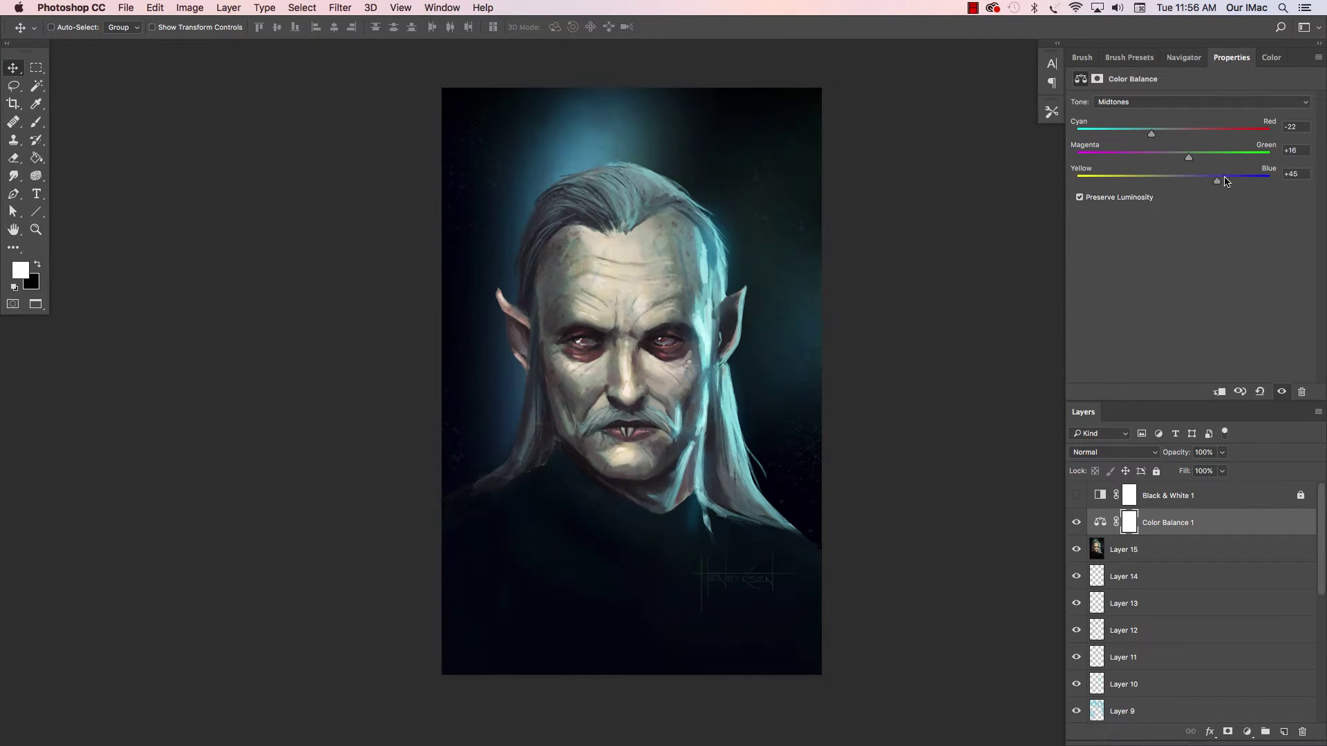
# Step: Compare the portrait with the Color Balance adjustment hidden and shown at different zoom levels, leaving it visible
pyautogui.click(1075, 523)
pyautogui.click(1076, 525)
pyautogui.press('super+minus')
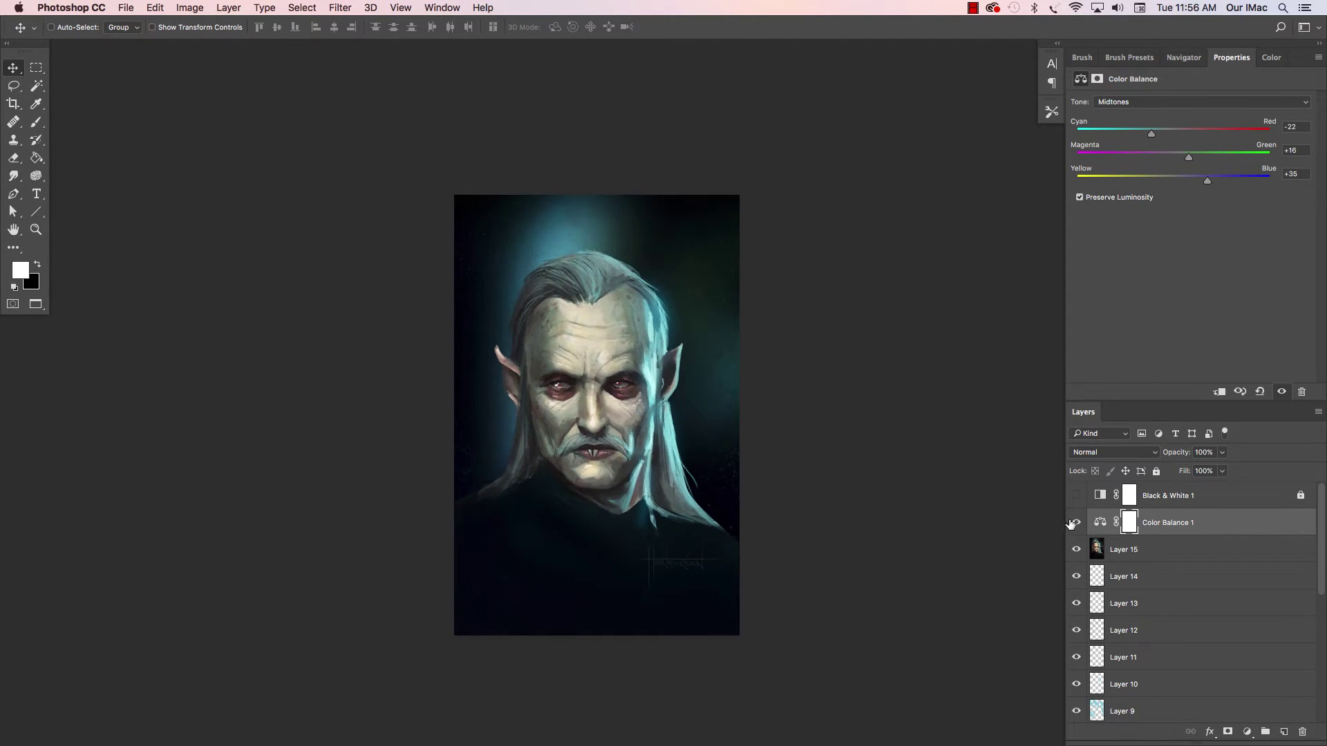
pyautogui.click(1076, 523)
pyautogui.click(1076, 524)
pyautogui.press('super+plus')
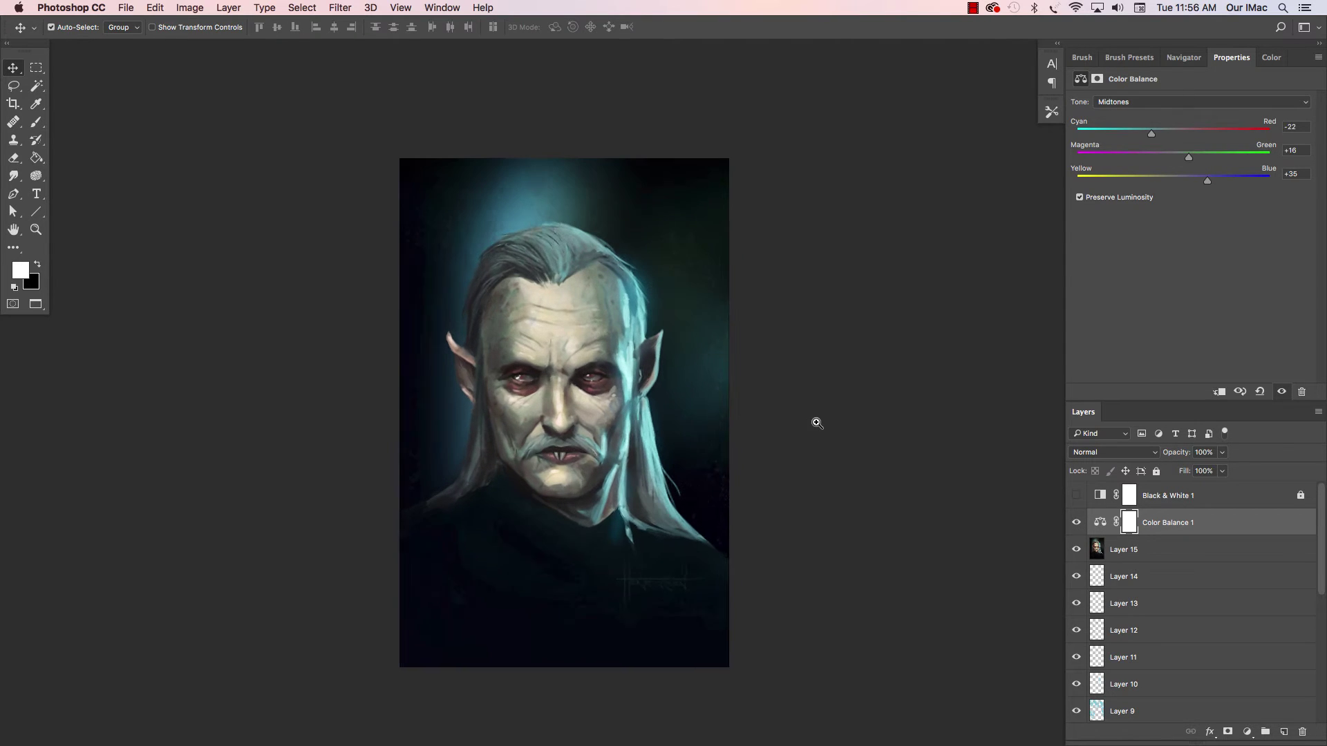
# Step: Try the Color Balance 1 layer at 34% opacity and compare the portrait with and without it
pyautogui.click(1100, 522)
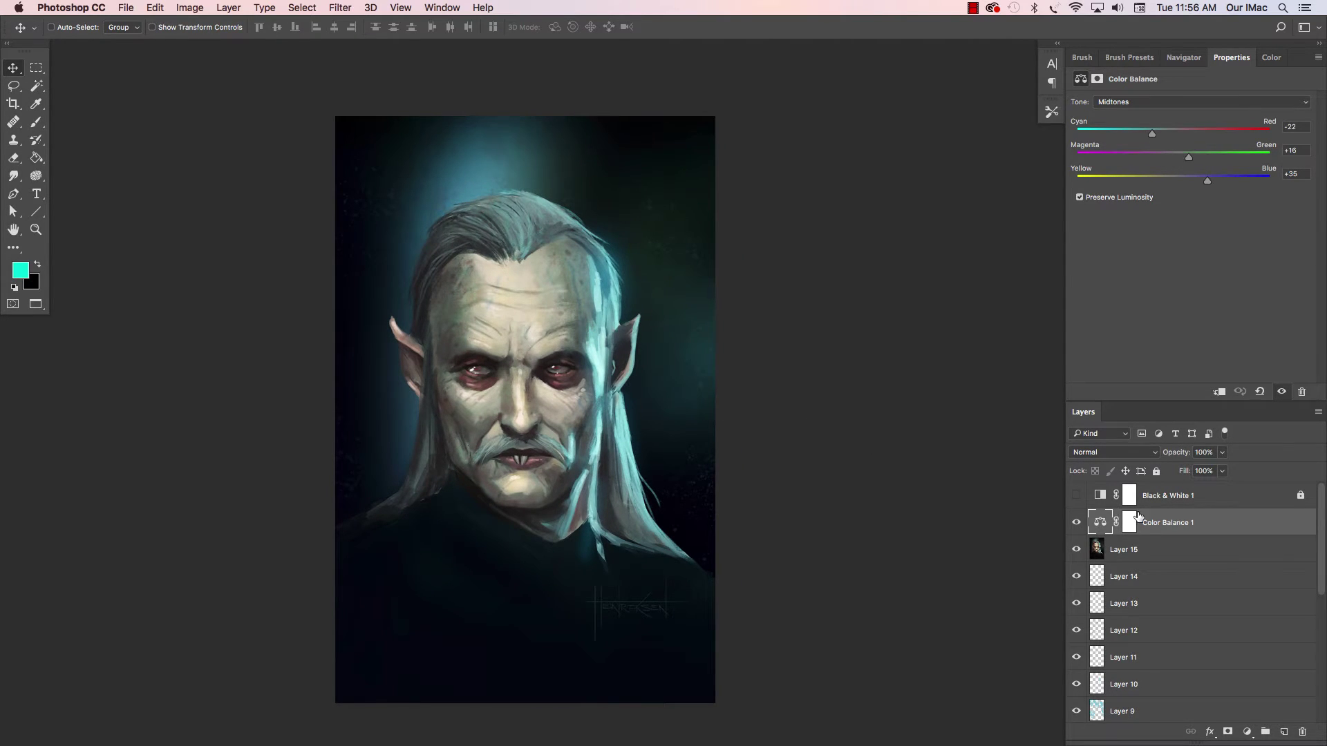
pyautogui.moveTo(1181, 458); pyautogui.dragTo(1135, 462)
pyautogui.click(1093, 525)
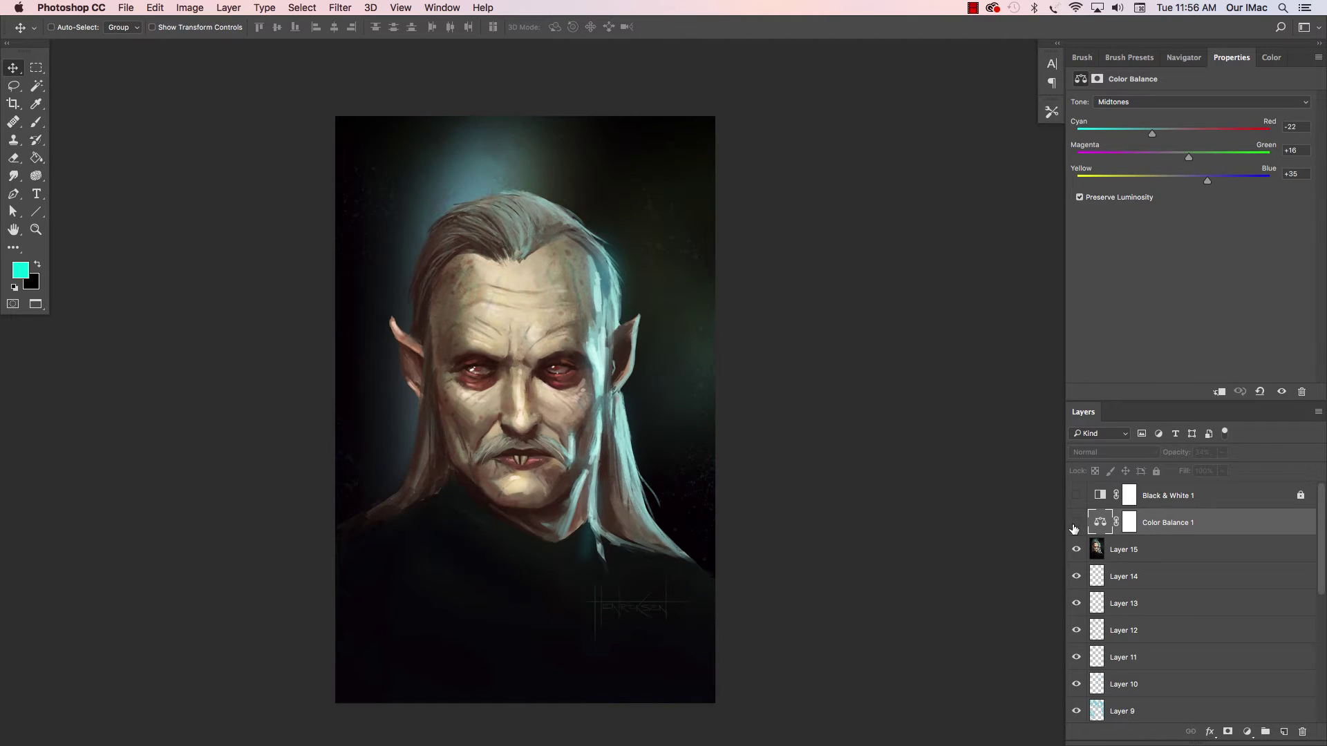
pyautogui.click(1075, 524)
pyautogui.click(1075, 525)
pyautogui.click(1076, 527)
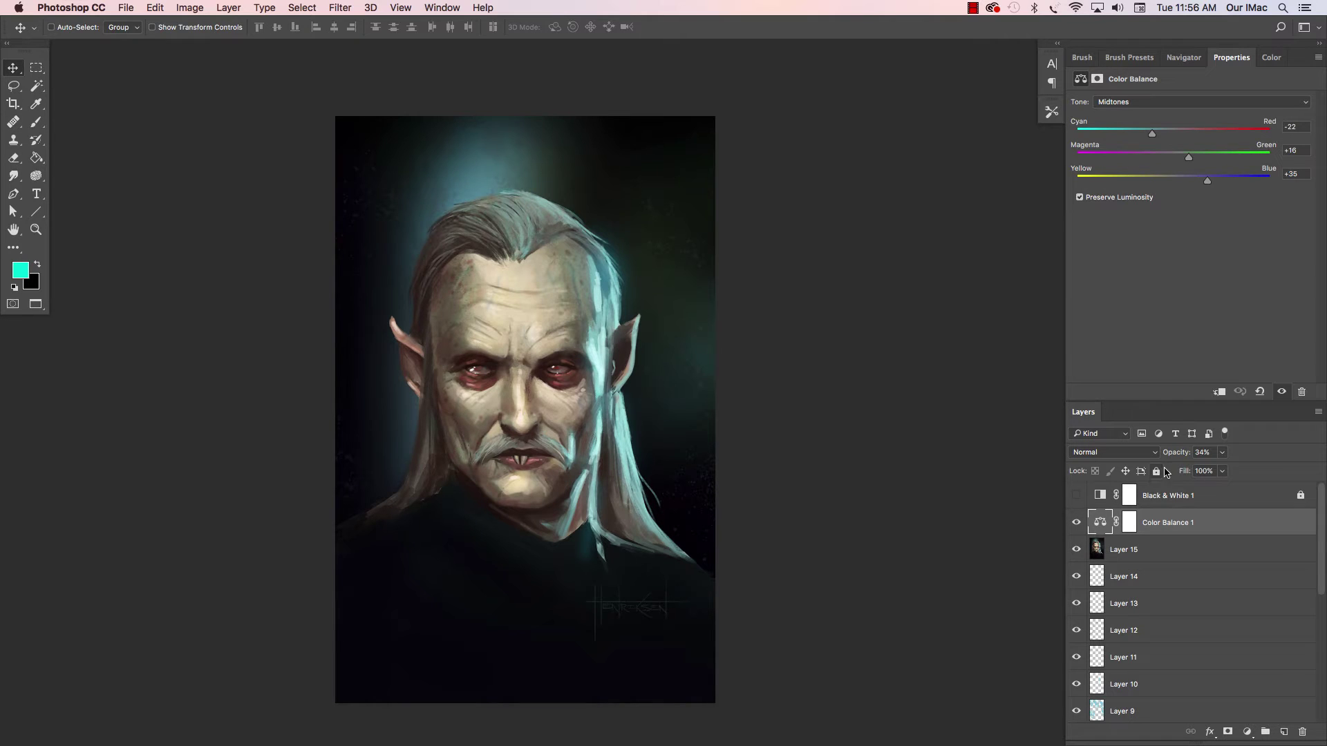
# Step: Try a subtler 15% opacity on the Color Balance 1 layer and compare its effect on the portrait
pyautogui.moveTo(1178, 456); pyautogui.dragTo(1161, 457)
pyautogui.click(1076, 527)
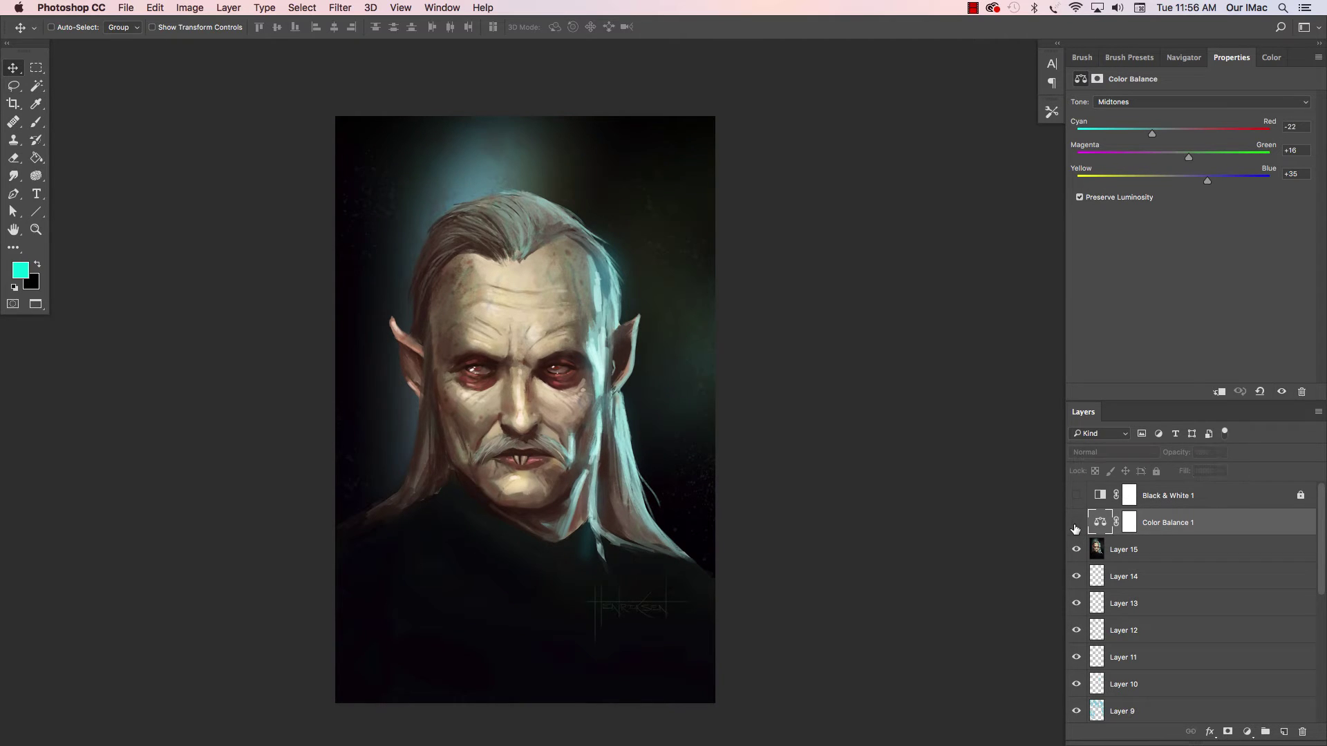
pyautogui.click(1076, 526)
pyautogui.scroll(-1, 906, 465)
pyautogui.moveTo(889, 434); pyautogui.dragTo(875, 422)
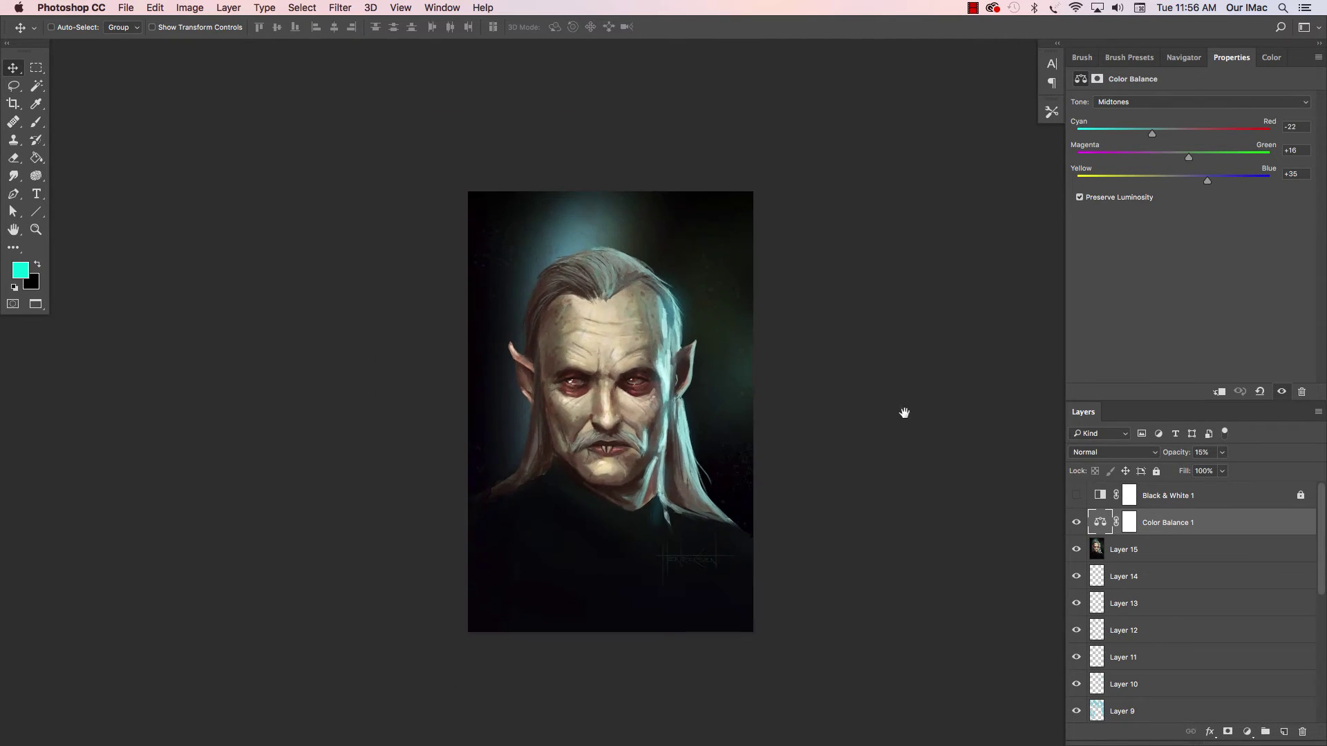
# Step: Restore the Color Balance 1 layer to 100% opacity and invert its layer mask to black
pyautogui.moveTo(1171, 454); pyautogui.dragTo(1322, 442)
pyautogui.click(1128, 524)
pyautogui.press('super+i')
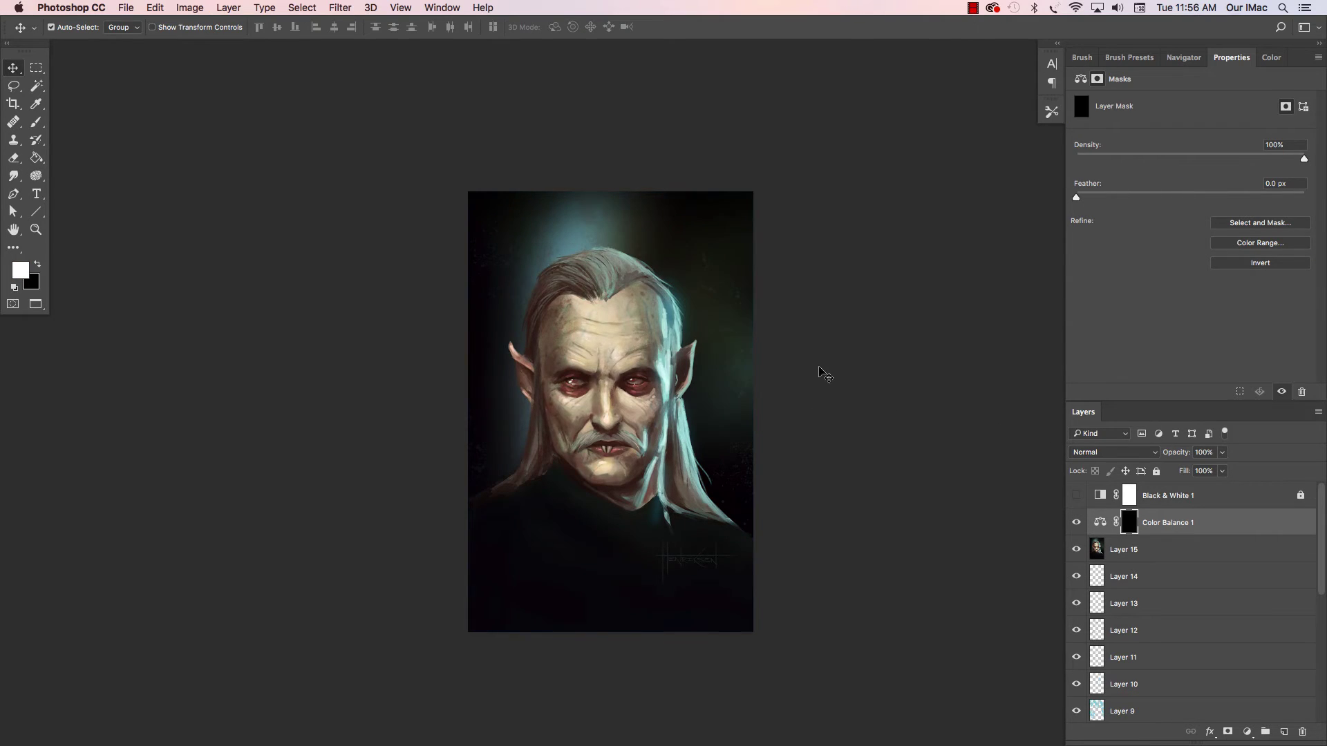
# Step: Brush white at 36% opacity on the mask along the cyan-lit side of the face and hair, and compare the masked adjustment on and off
pyautogui.press('b')
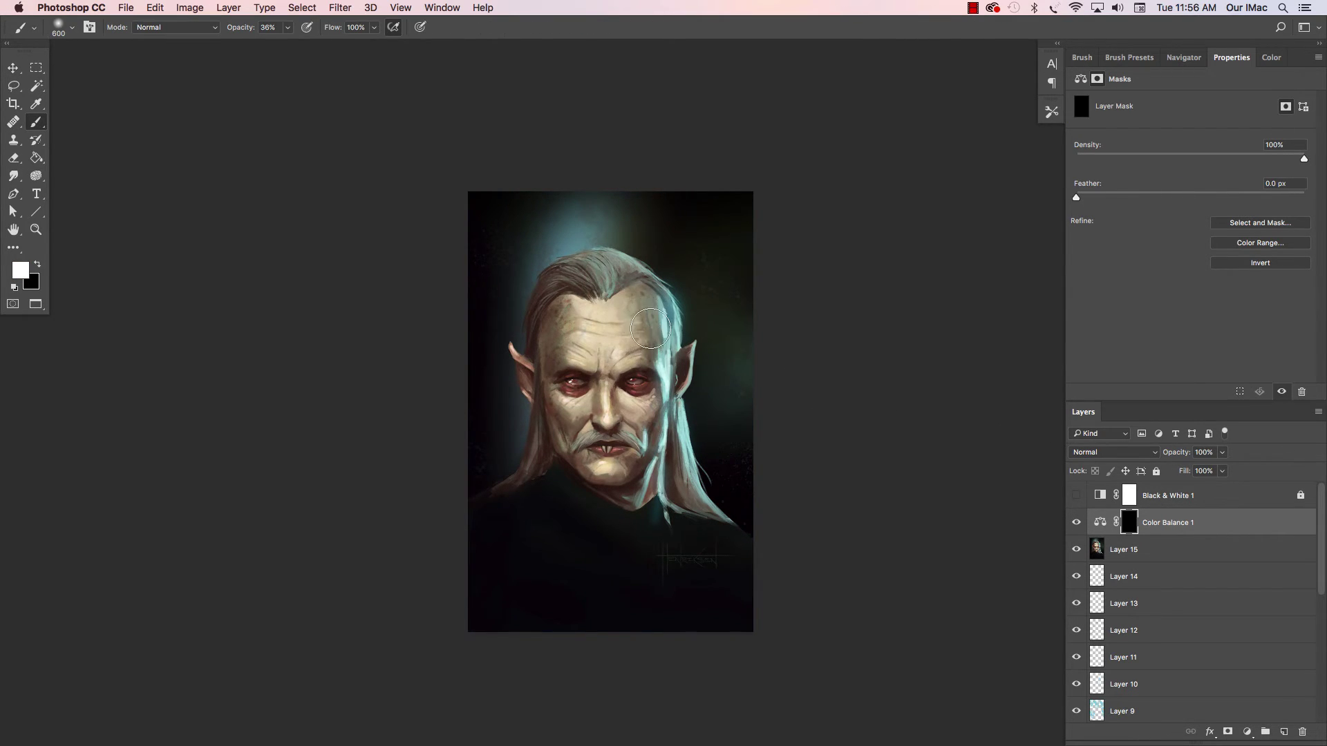
pyautogui.moveTo(667, 305)
pyautogui.mouseDown()
pyautogui.moveTo(650, 280)
pyautogui.moveTo(671, 397)
pyautogui.moveTo(667, 508)
pyautogui.moveTo(709, 523)
pyautogui.mouseUp()
pyautogui.click(1075, 523)
pyautogui.click(1074, 523)
pyautogui.click(1074, 523)
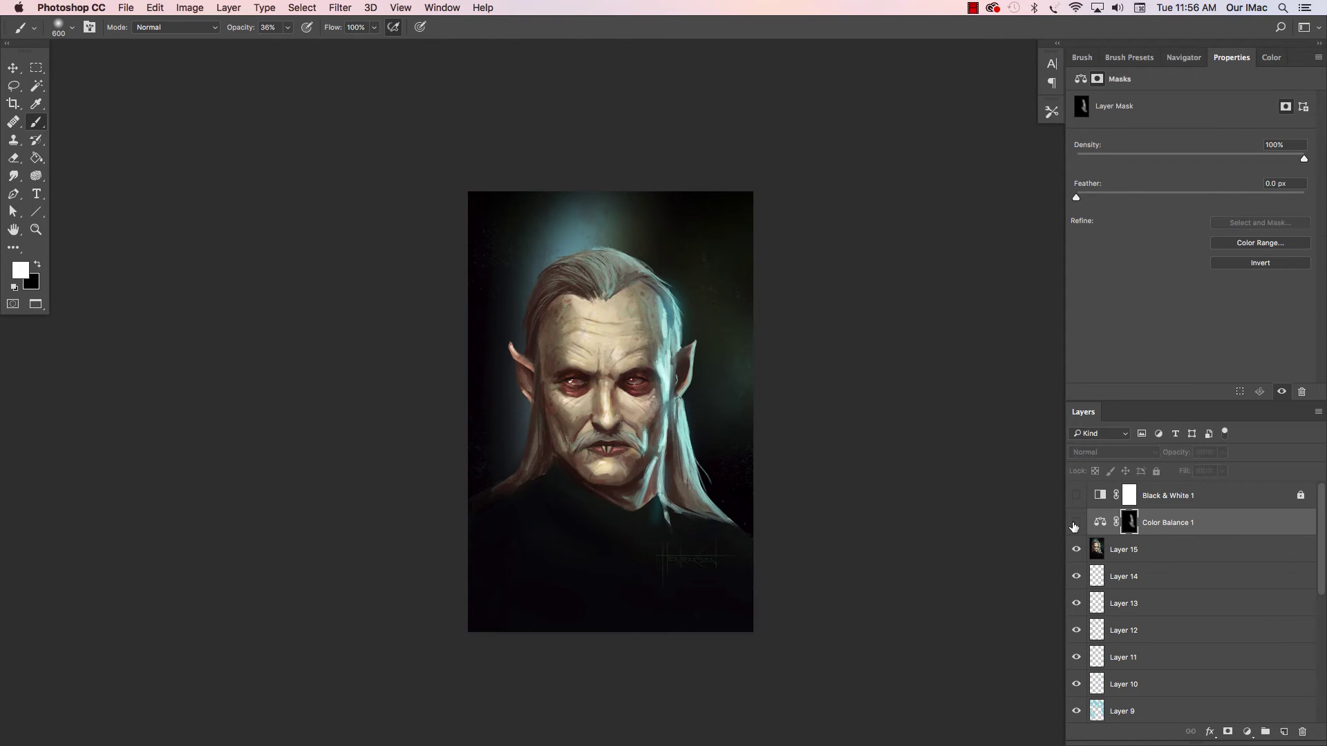
pyautogui.click(1074, 523)
pyautogui.scroll(2, 829, 438)
pyautogui.click(1076, 524)
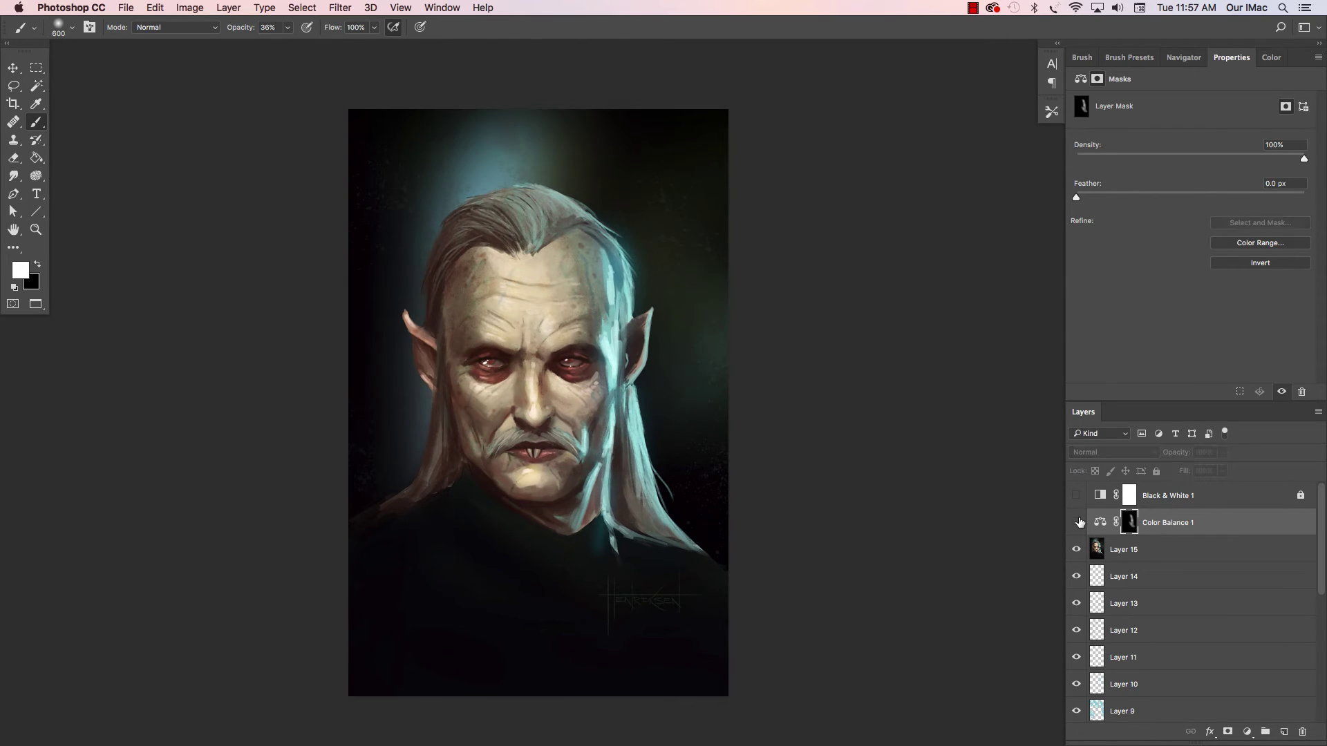
pyautogui.click(1075, 523)
pyautogui.scroll(-2, 829, 418)
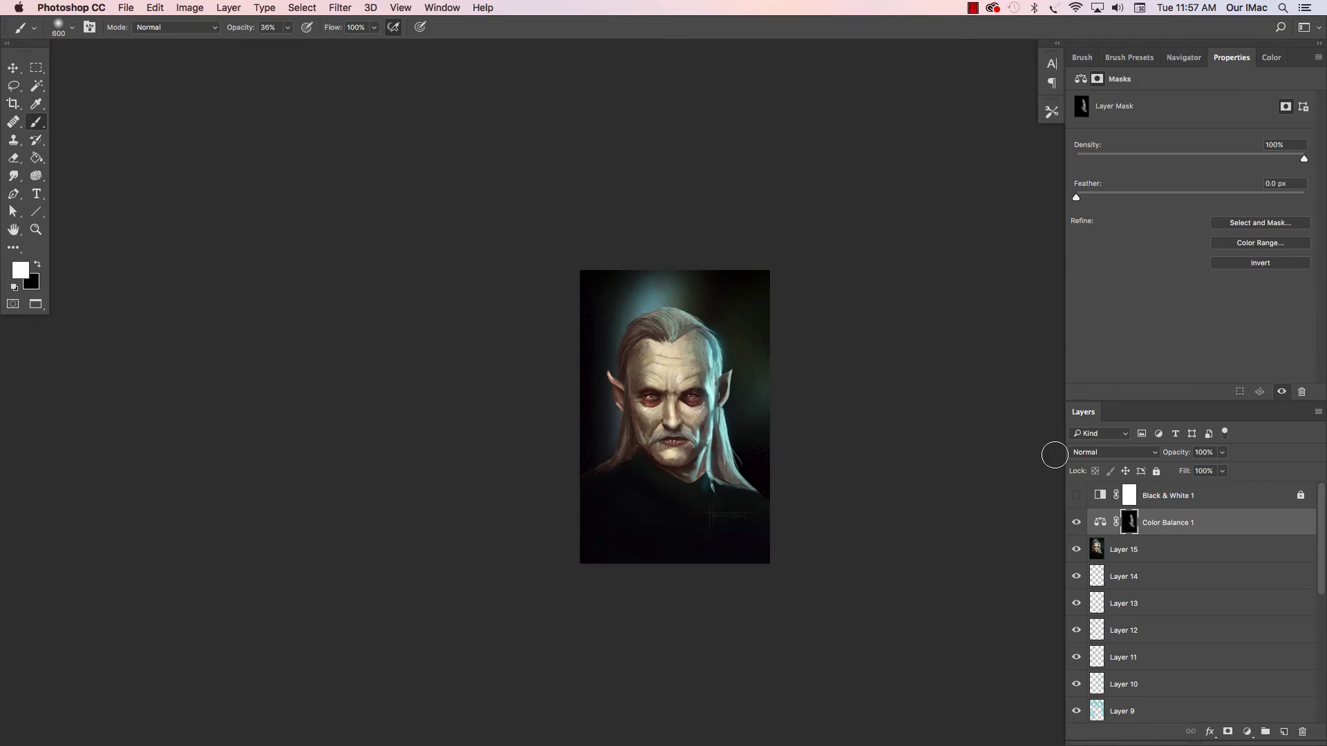
# Step: Disable the Color Balance 1 layer mask, lower the layer's opacity to 21%, and compare the portrait with and without the adjustment
pyautogui.rightClick(1131, 523)
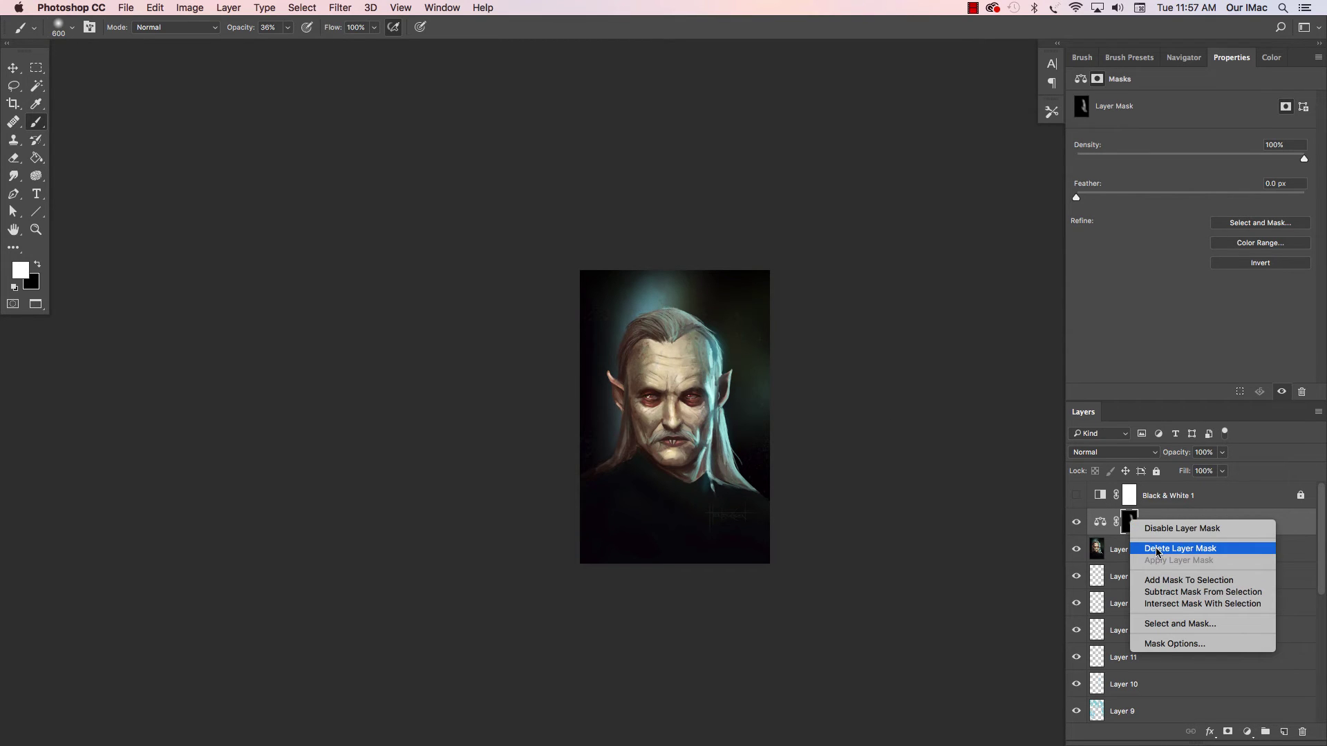
pyautogui.click(1182, 528)
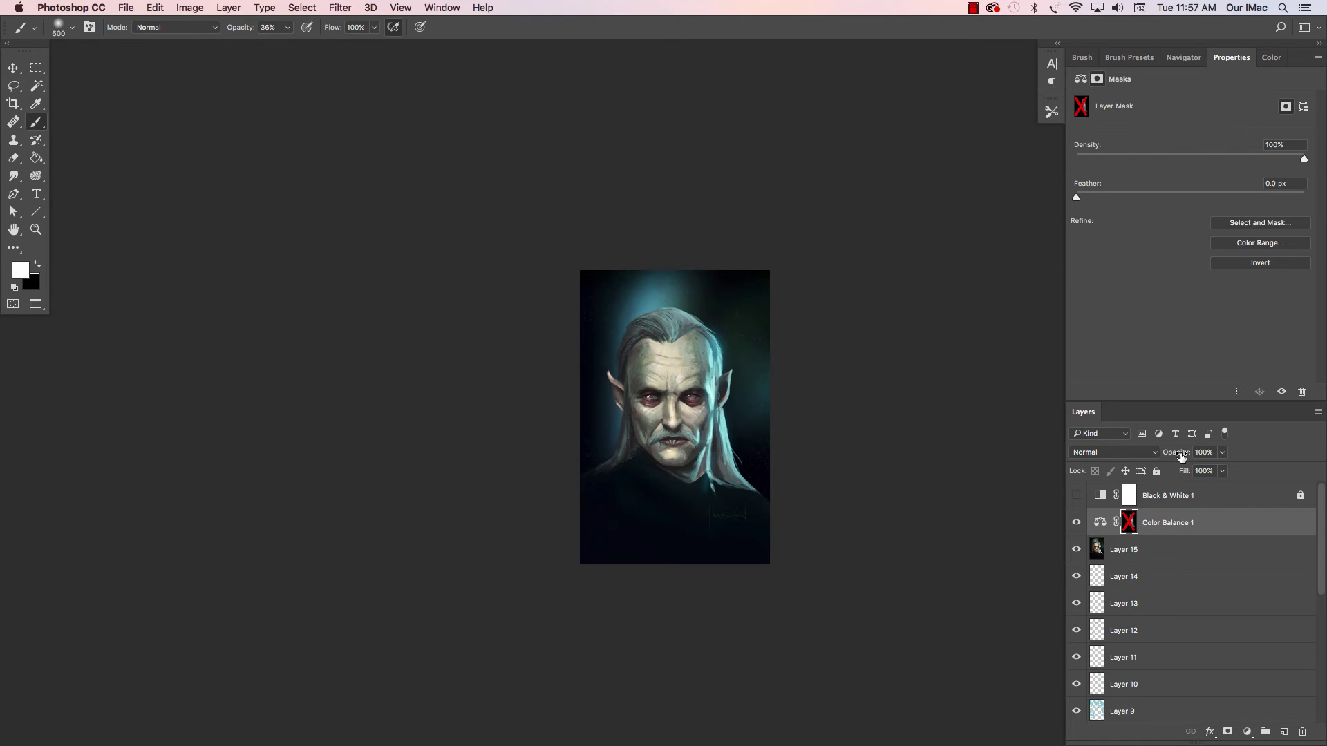
pyautogui.moveTo(1175, 453); pyautogui.dragTo(1133, 460)
pyautogui.press('super+plus')
pyautogui.click(1078, 523)
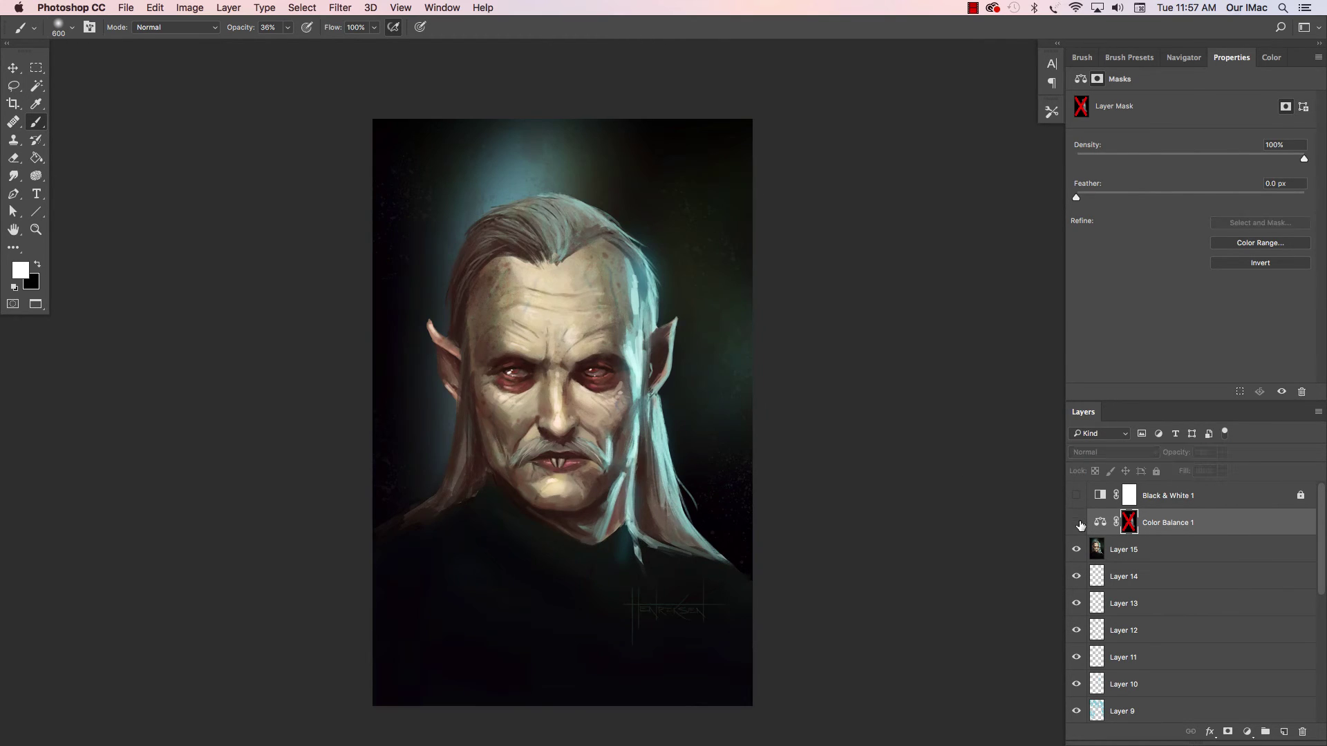
pyautogui.click(1076, 522)
pyautogui.scroll(-1, 897, 442)
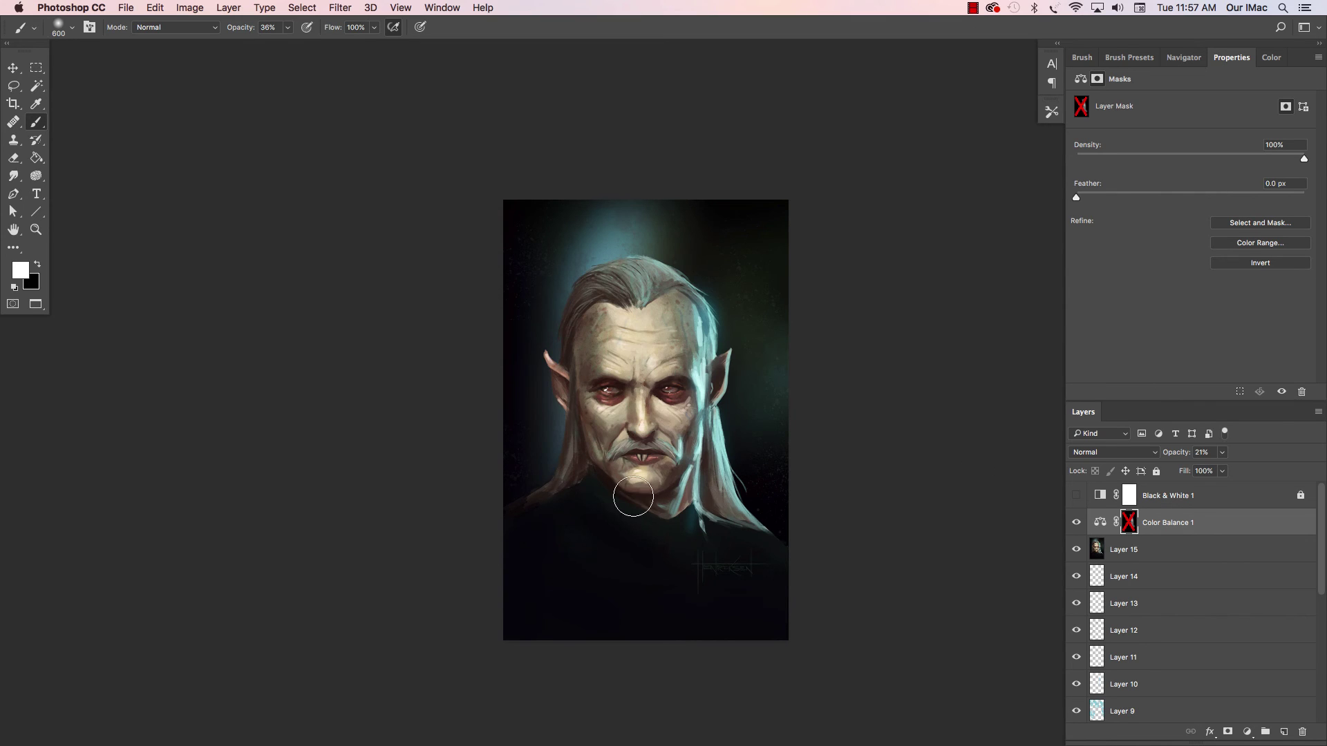
pyautogui.press('v')
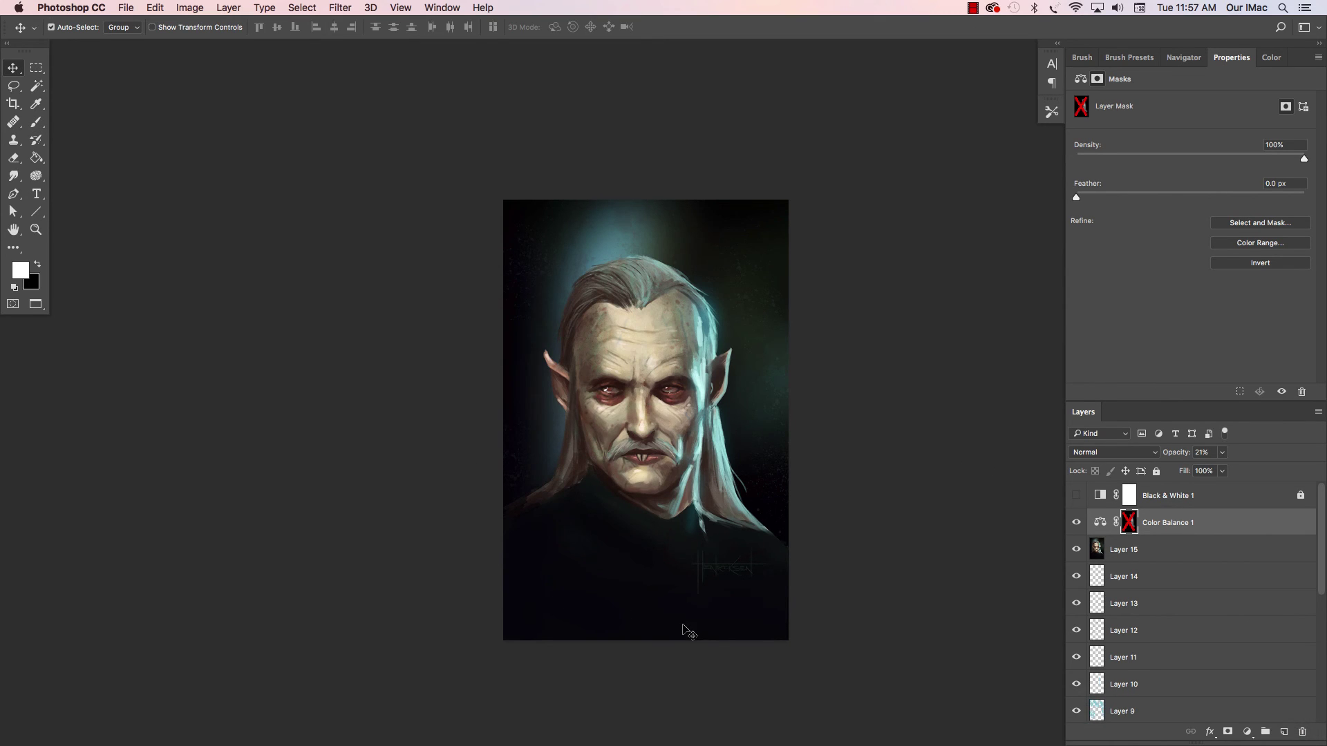
pyautogui.moveTo(771, 744)
pyautogui.click(973, 9)
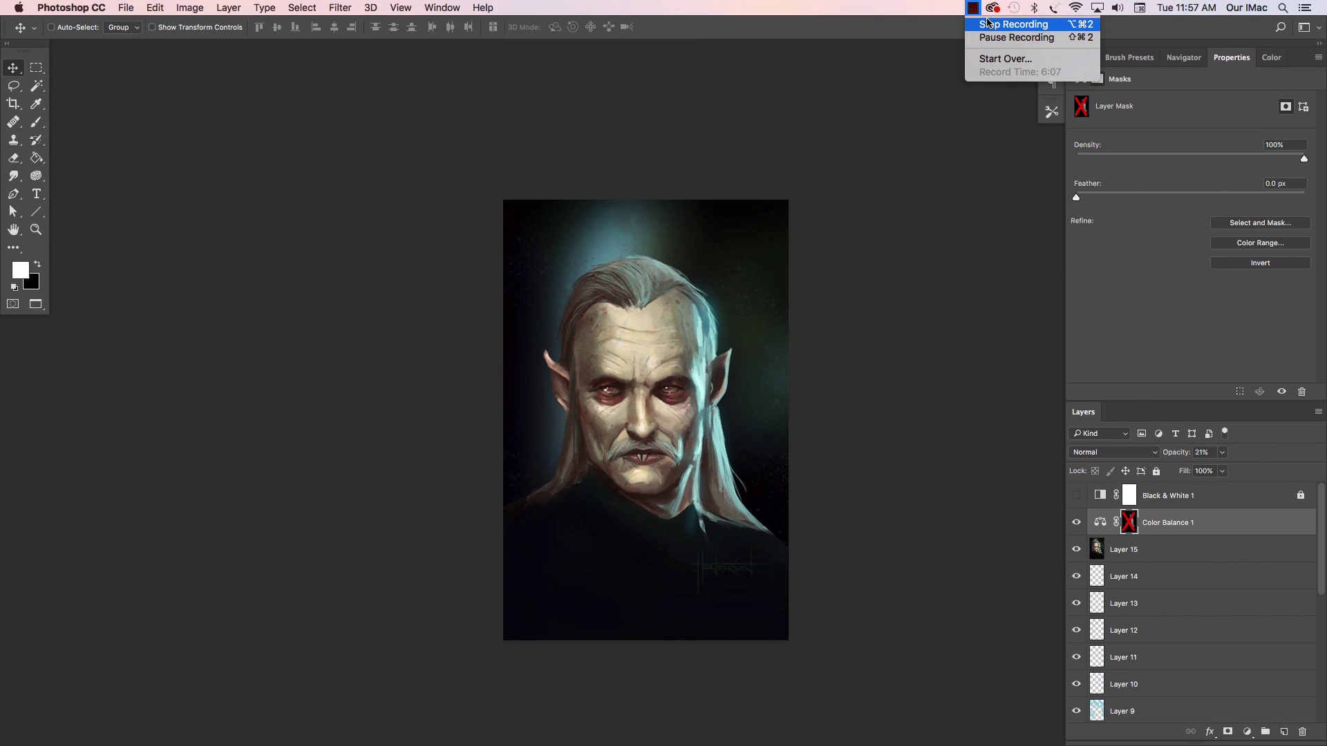